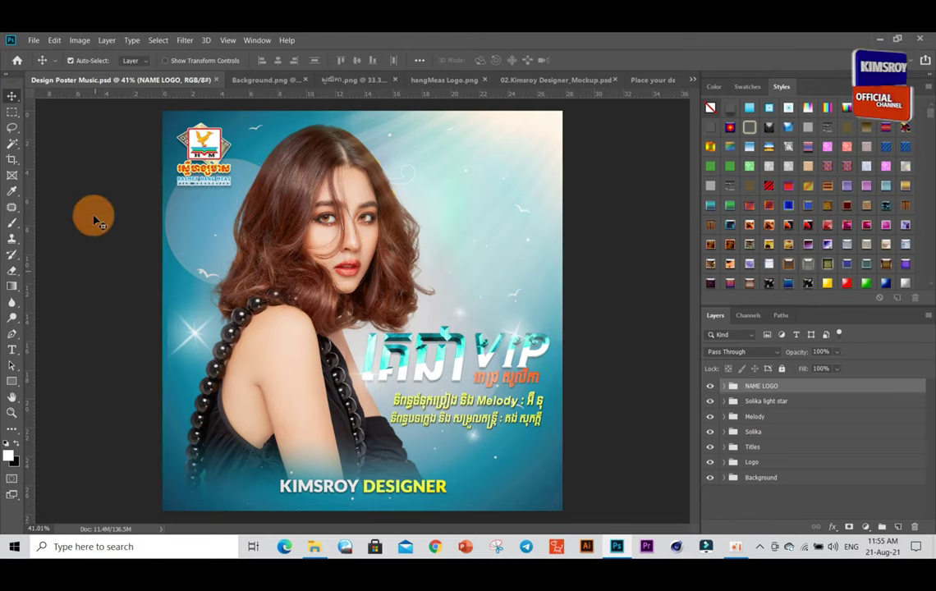
Review the source images in the Design Poster Music_Kimsroy Designer folder: Background, hangMeas Logo, light and the cut-out portrait.
click(315, 550)
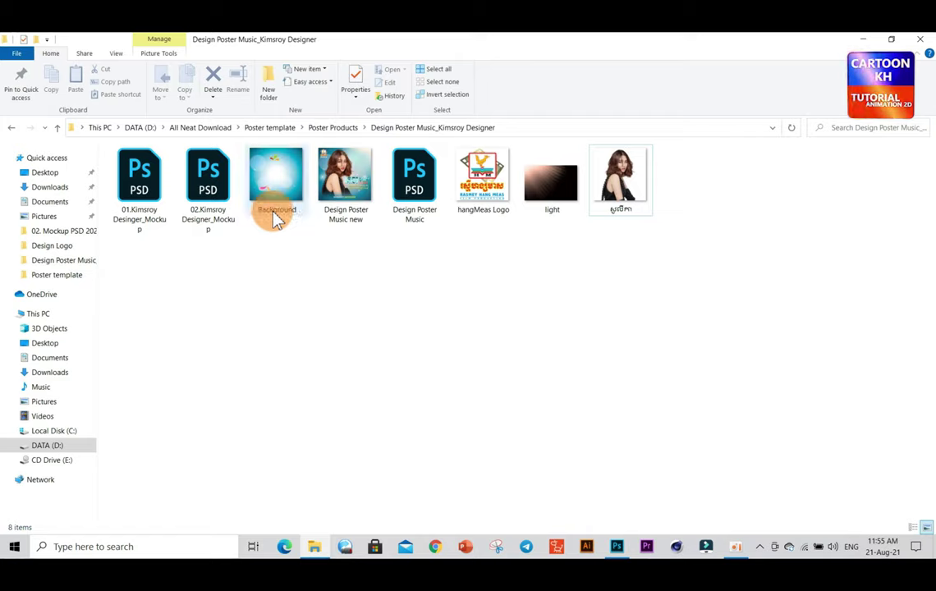
click(275, 187)
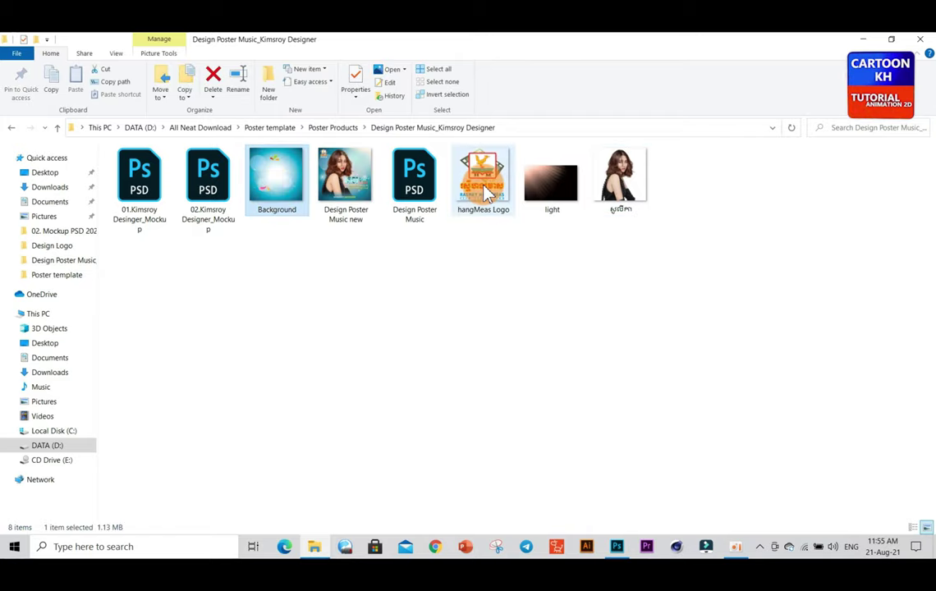
click(483, 247)
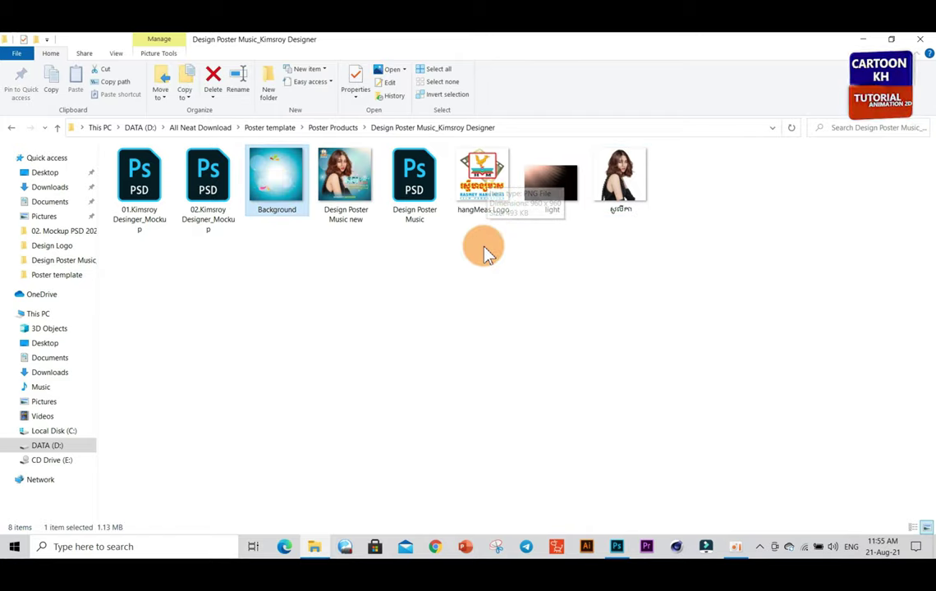
click(555, 195)
click(611, 329)
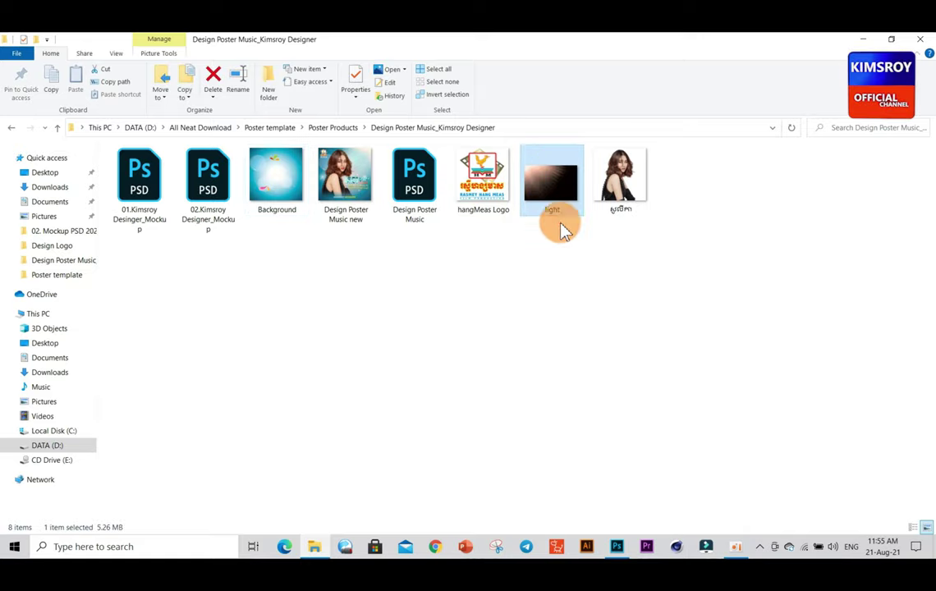
click(620, 188)
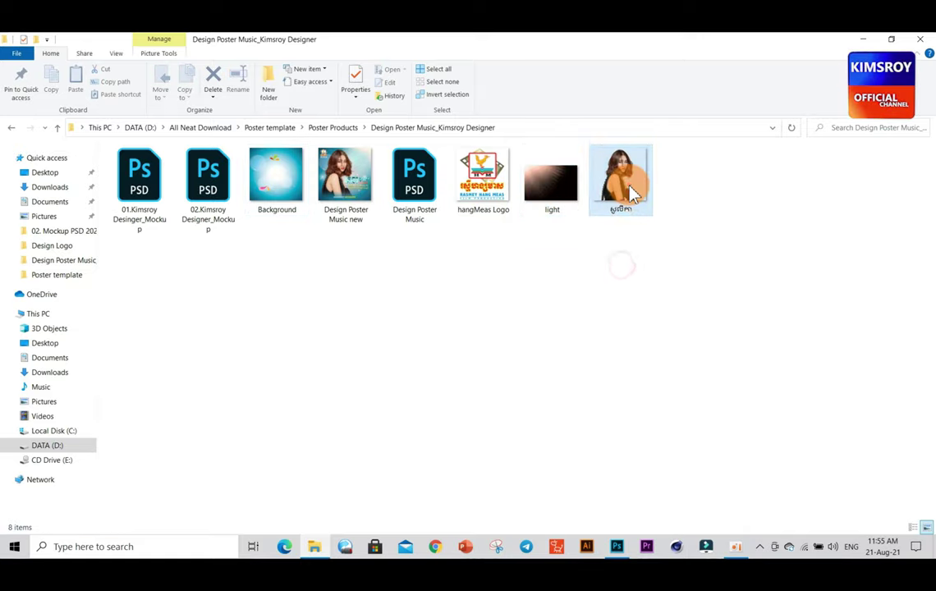
click(616, 546)
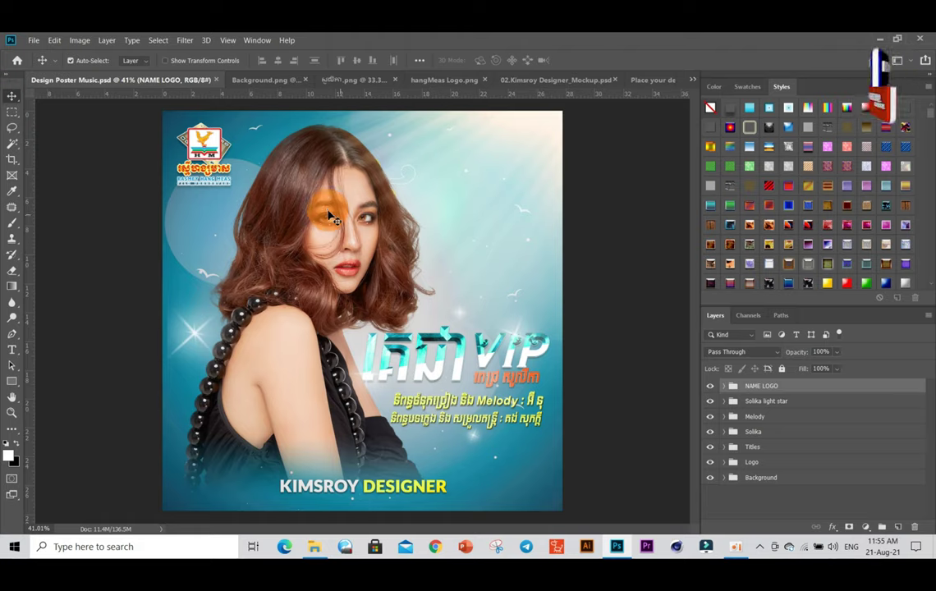
Create a new document named Poster Music, 2000 × 2000 pixels at 72 pixels/inch with a white background.
click(34, 41)
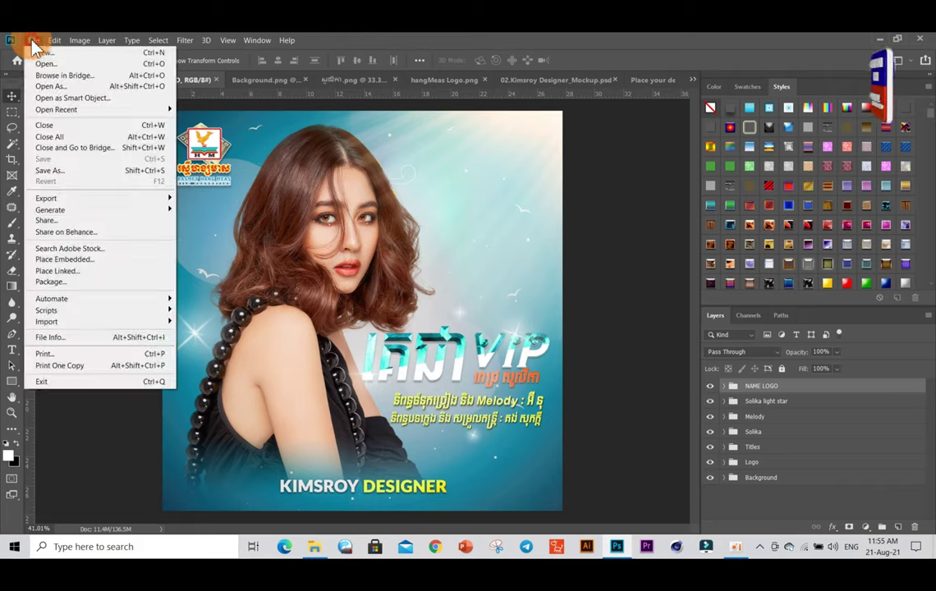
click(107, 52)
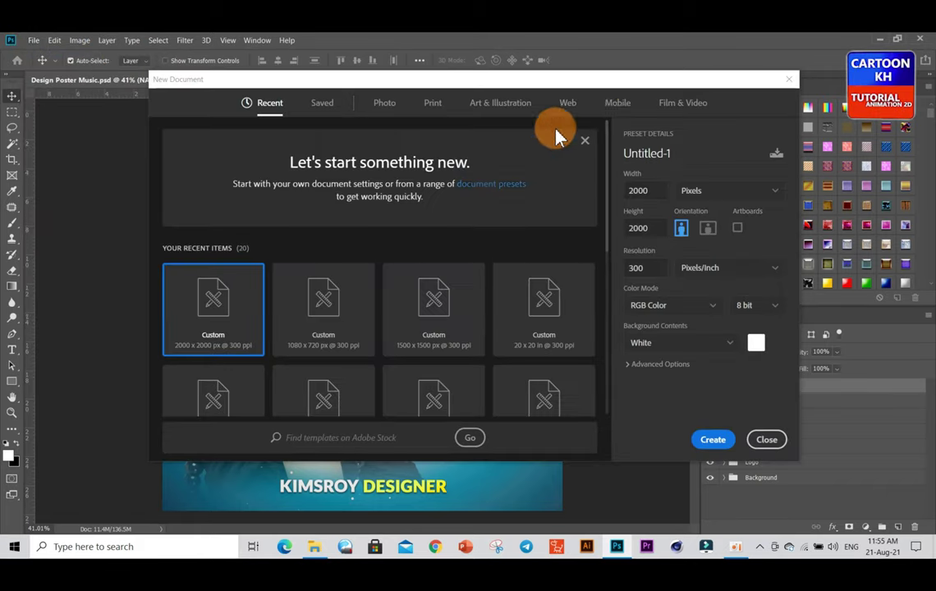
click(695, 156)
double_click(695, 156)
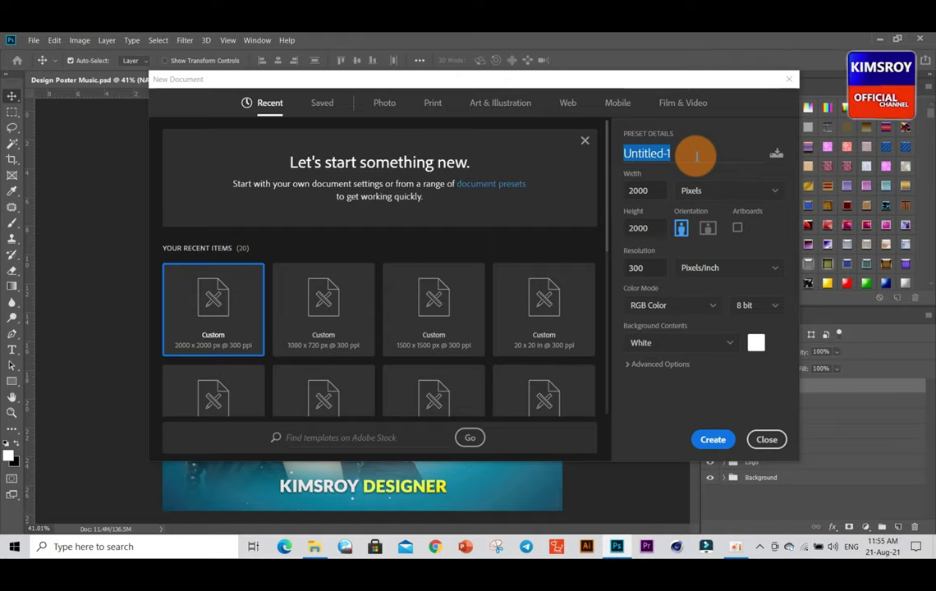
text(Poster Music)
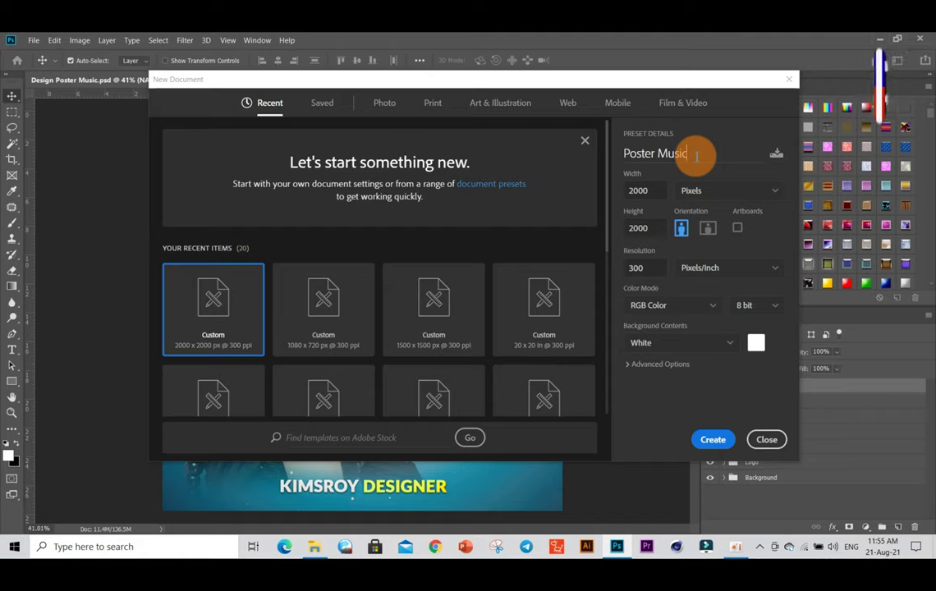
click(652, 191)
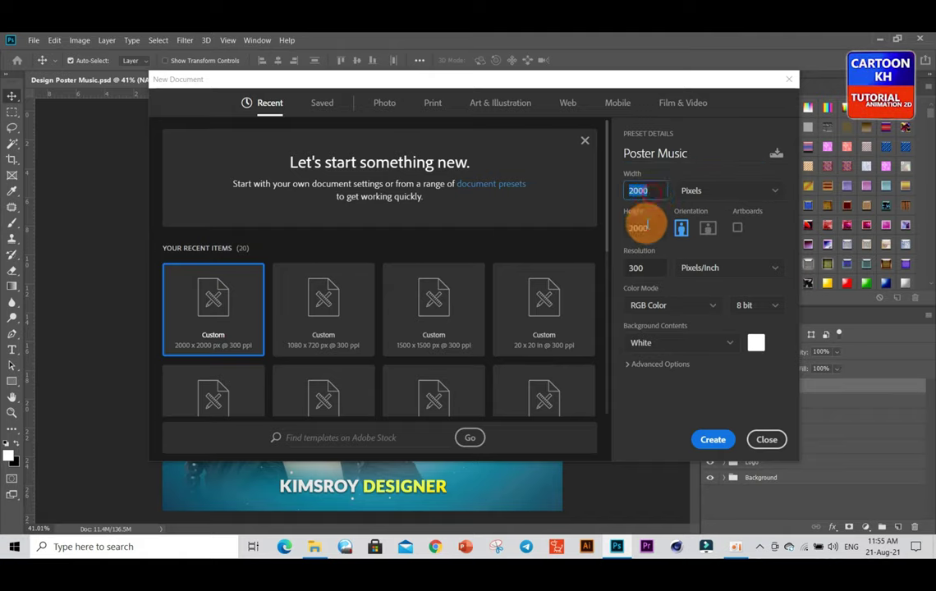
click(636, 268)
text(72)
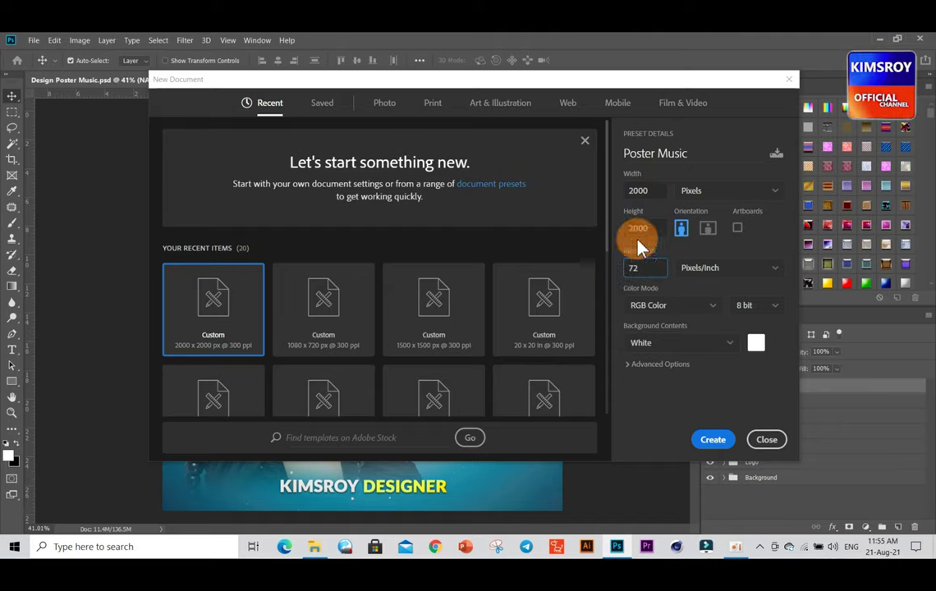
click(674, 83)
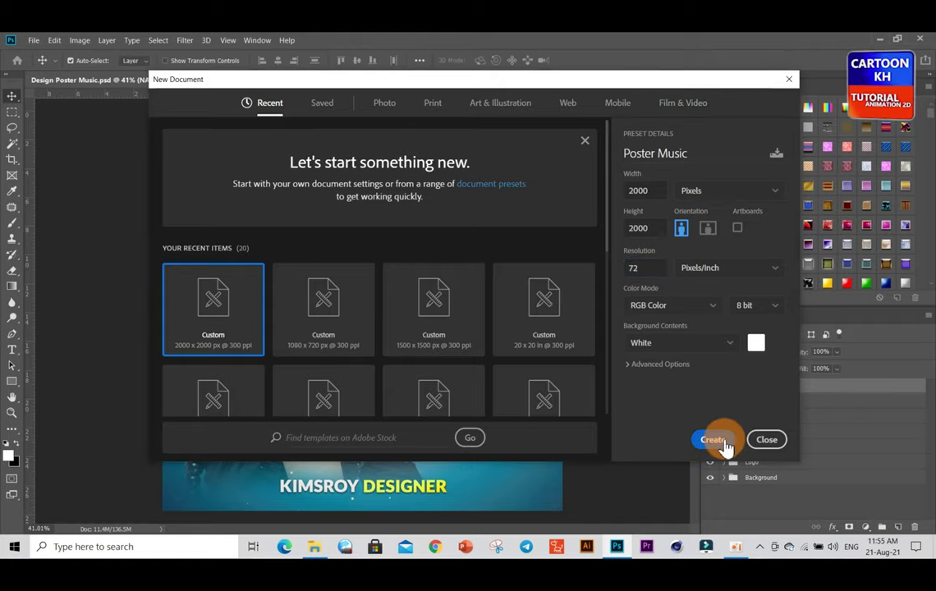
click(711, 440)
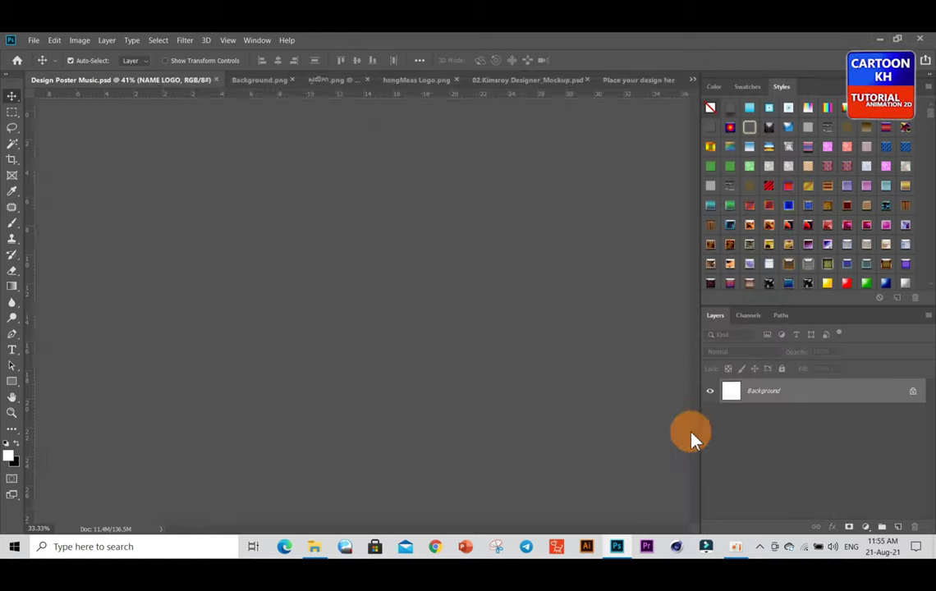
scroll(384, 248, up, 1)
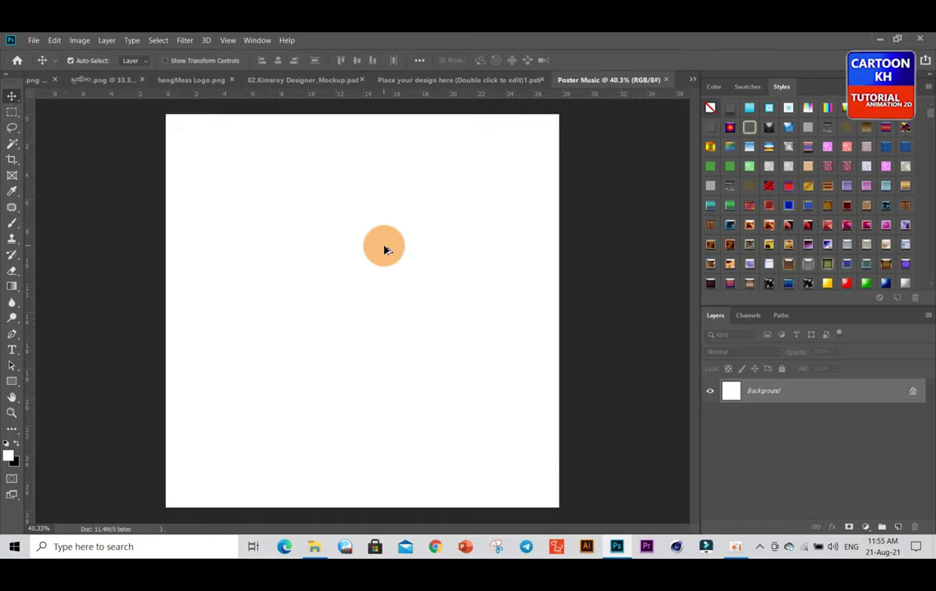
Copy the Background.png image into the Poster Music document so it covers the canvas, and close Background.png.
click(271, 79)
click(134, 81)
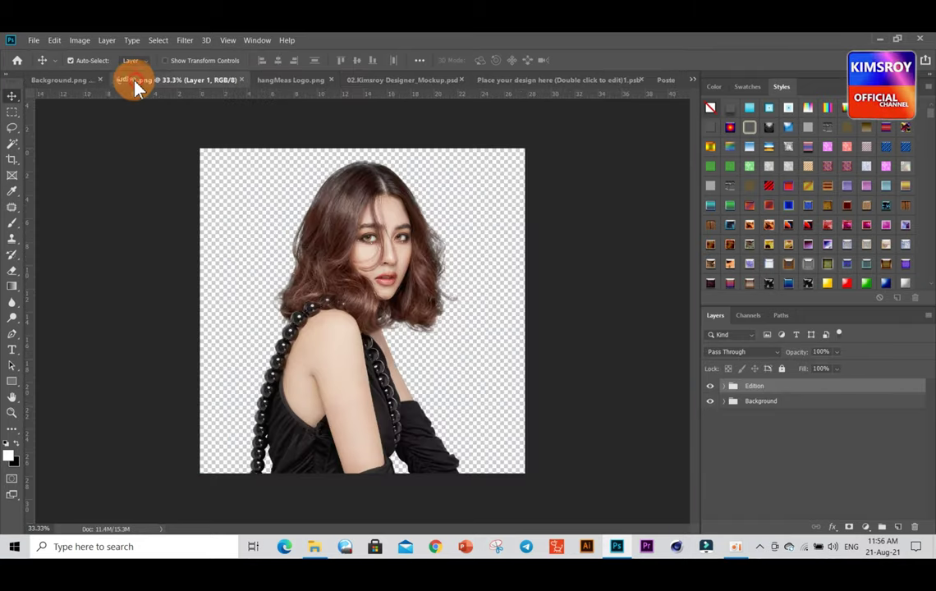
click(69, 81)
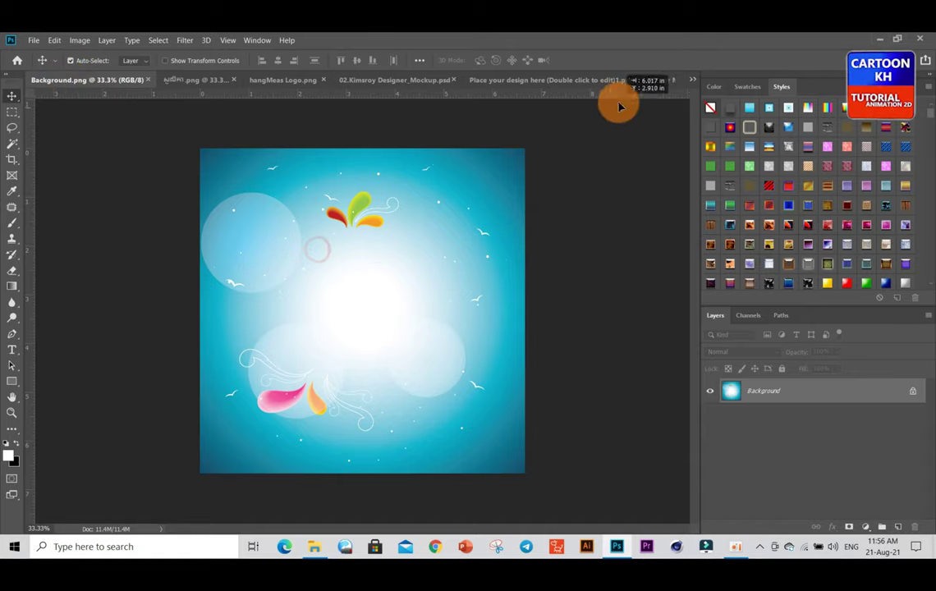
drag(662, 82, 364, 318)
click(70, 81)
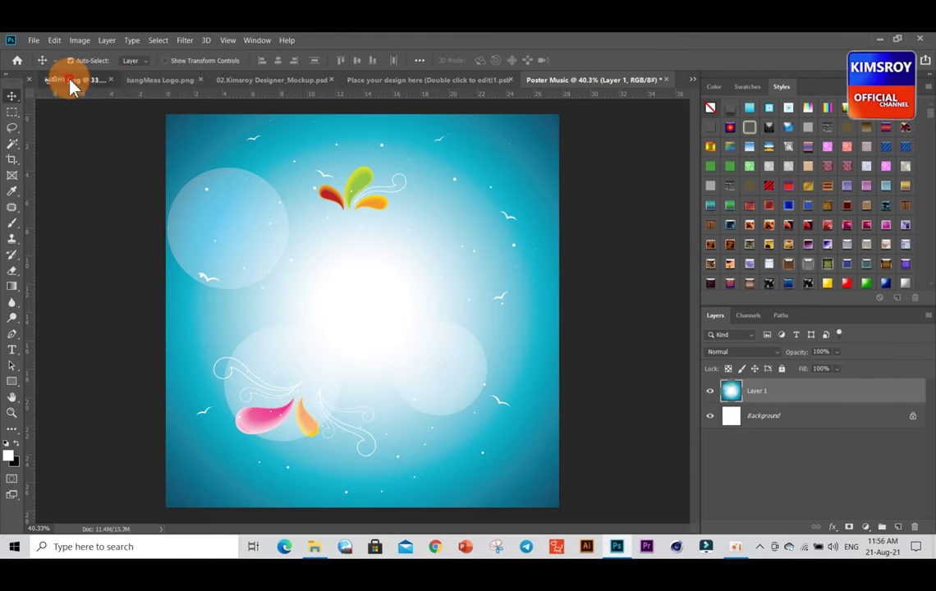
click(77, 82)
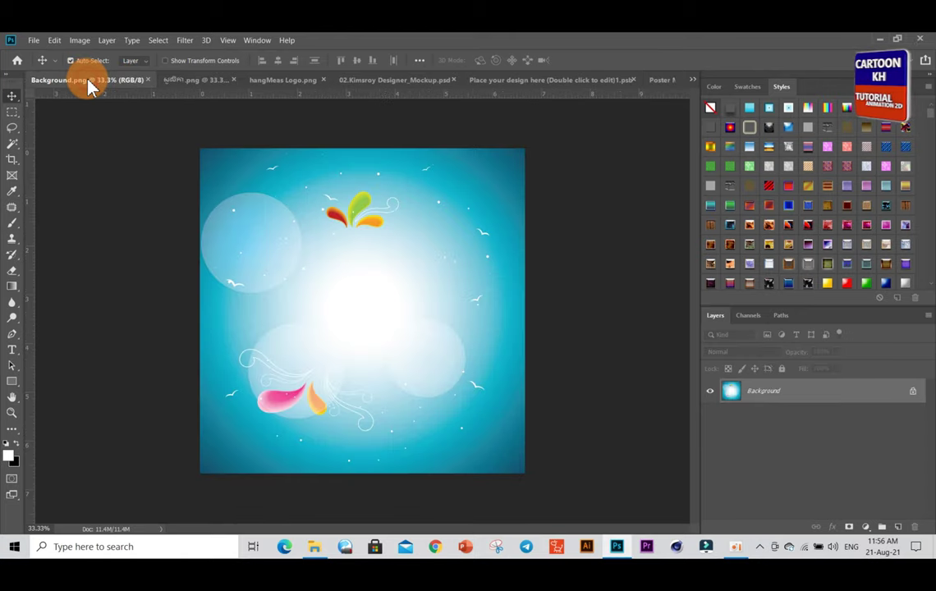
click(148, 80)
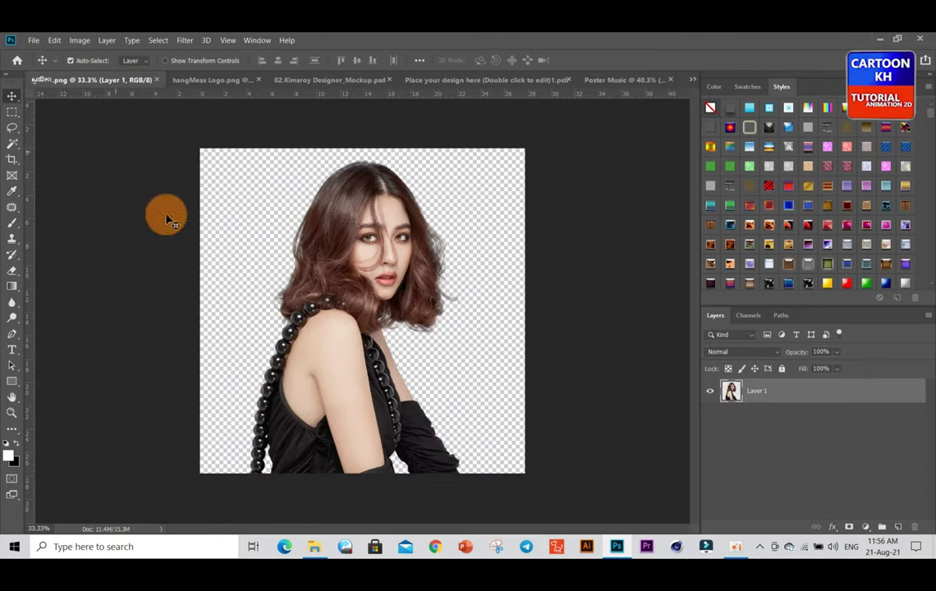
Copy the cut-out portrait of the woman into Poster Music above the background image, and close its source file.
click(613, 81)
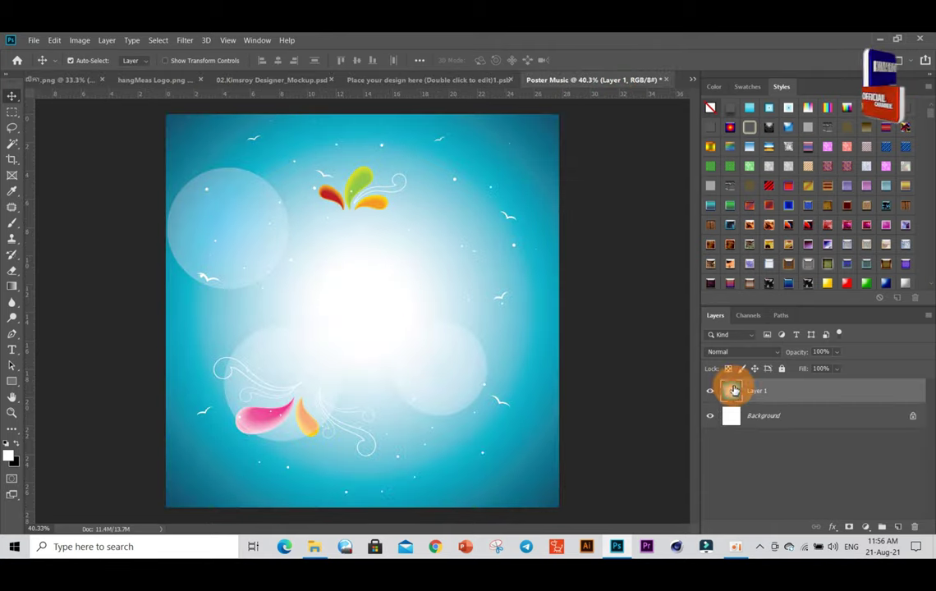
click(63, 82)
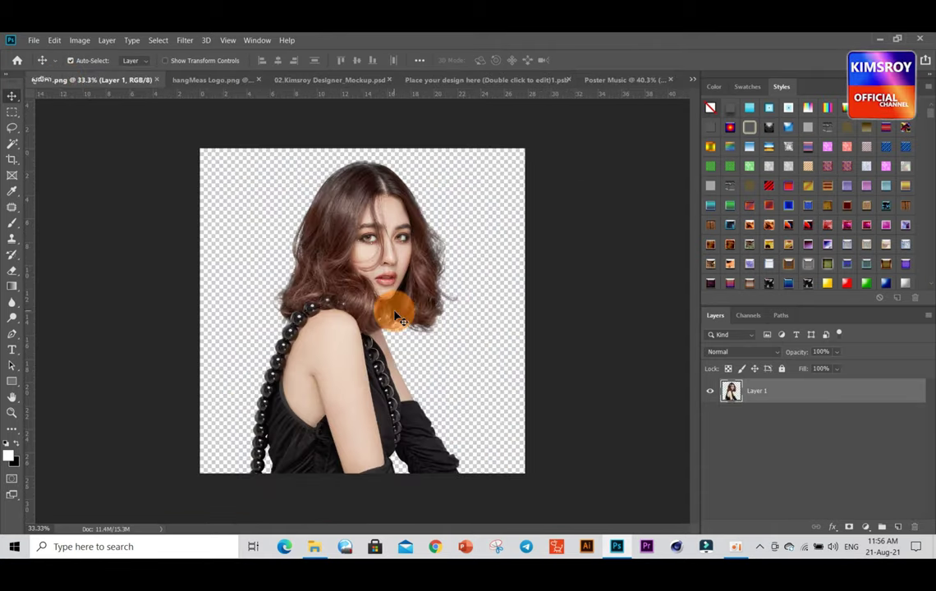
mouse_move(339, 303)
mouse_down()
mouse_move(610, 148)
mouse_move(626, 80)
mouse_move(453, 207)
mouse_move(367, 295)
mouse_move(374, 276)
mouse_move(350, 316)
mouse_up()
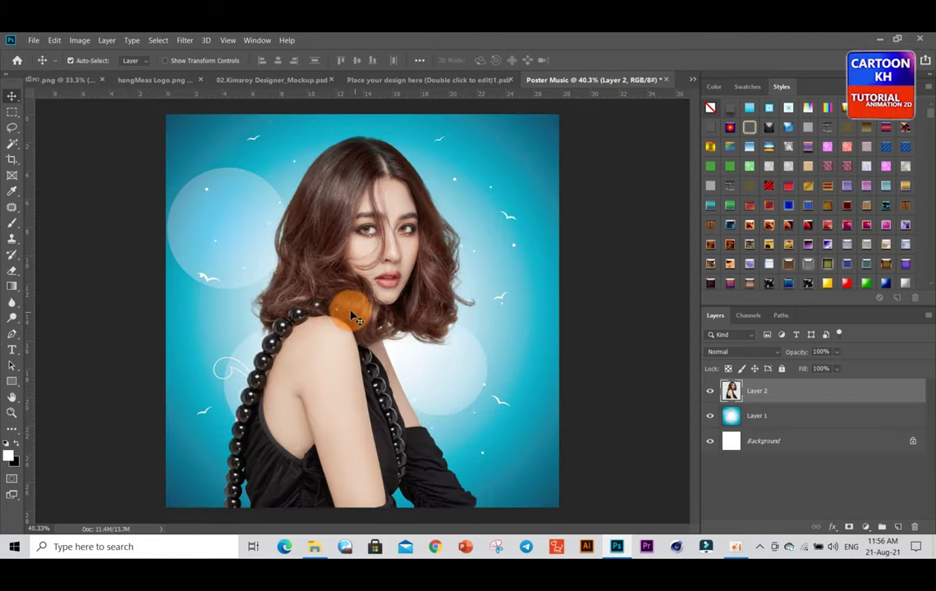
click(82, 82)
click(157, 81)
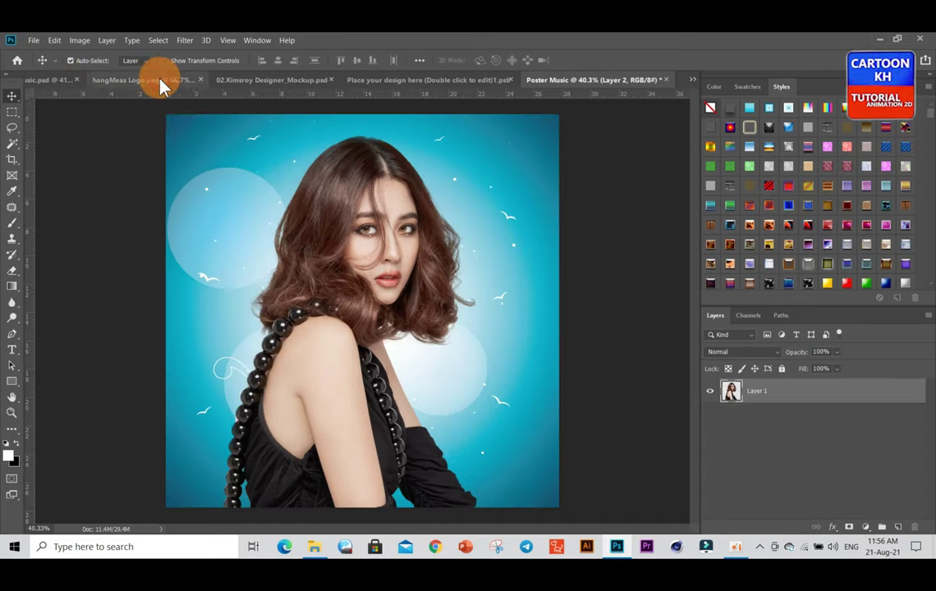
Add the hangMeas Logo at a small size in the poster's upper-left corner and shift the portrait slightly left.
click(124, 85)
drag(330, 233, 279, 235)
key(ctrl+t)
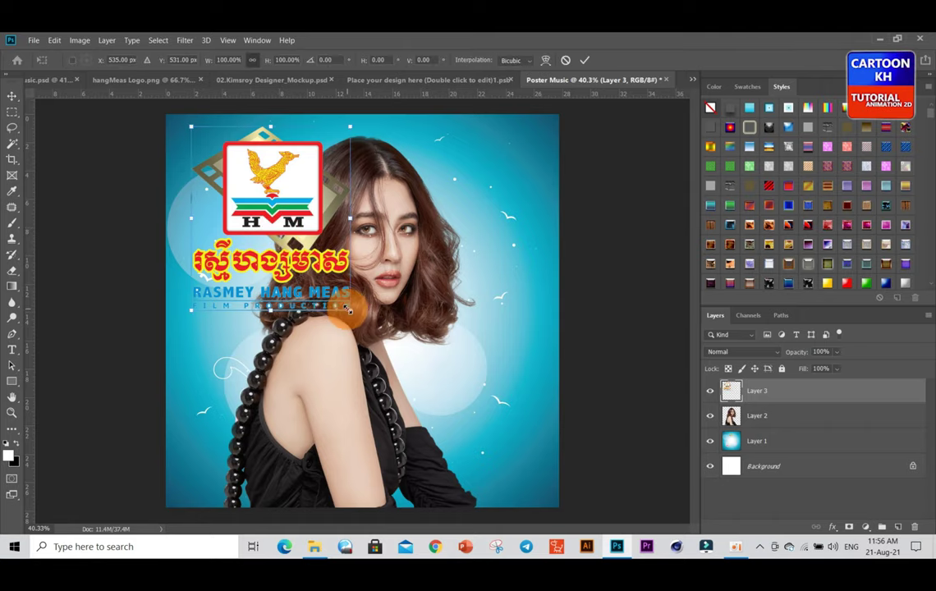
drag(348, 307, 222, 173)
key(Return)
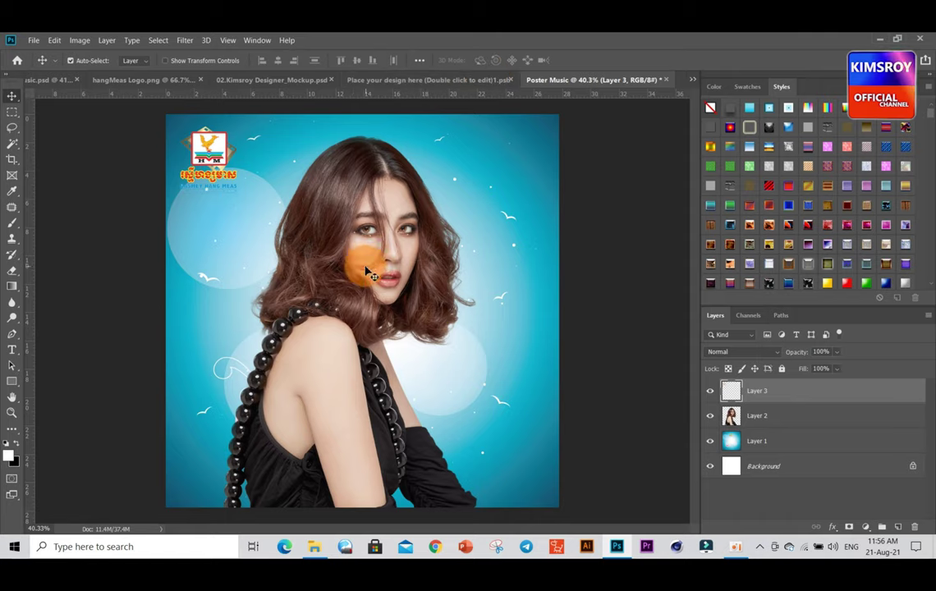
drag(365, 267, 346, 260)
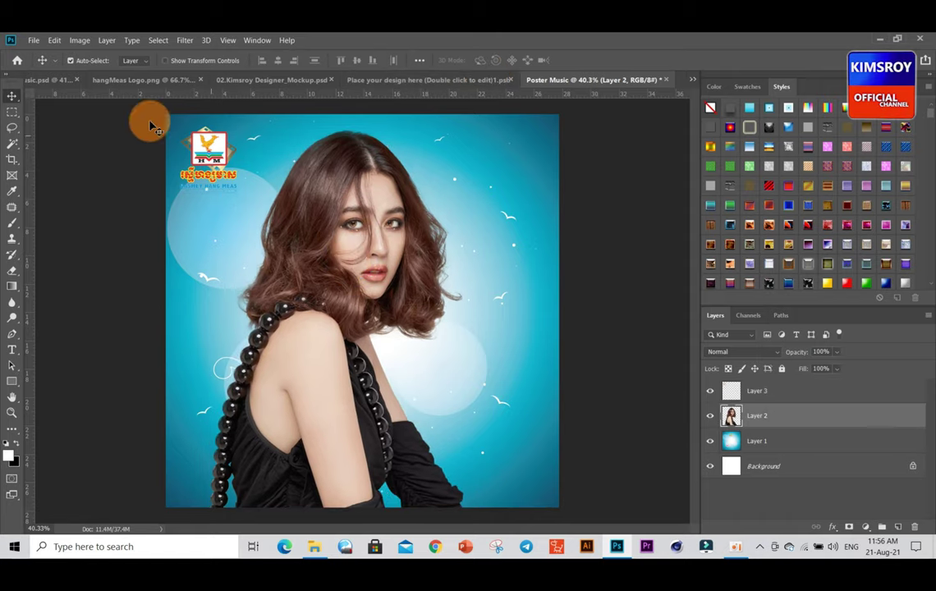
Reorder the open documents so Poster Music follows Design Poster Music.psd, close hangMeas Logo.png, and return to Poster Music.
click(30, 80)
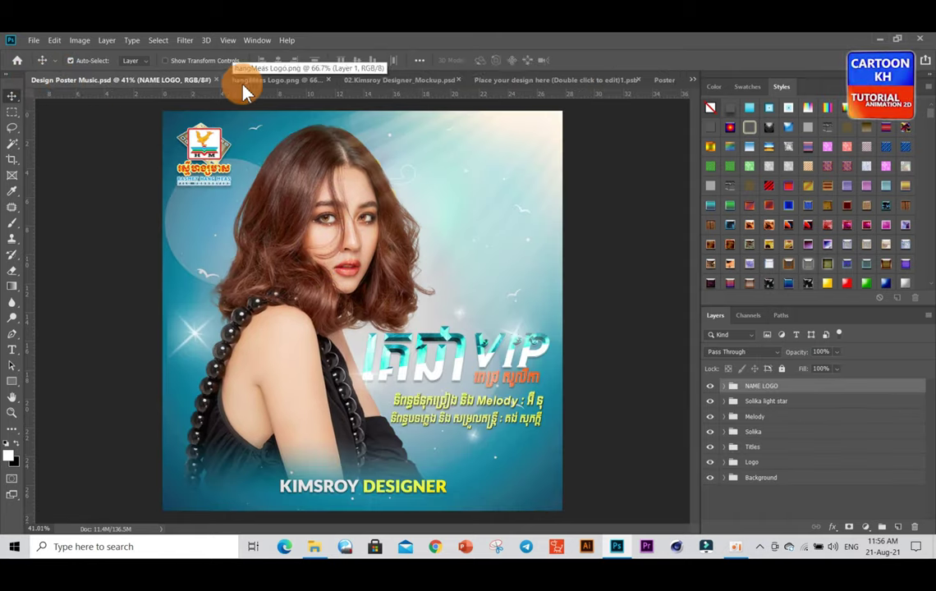
drag(659, 82, 237, 88)
click(362, 82)
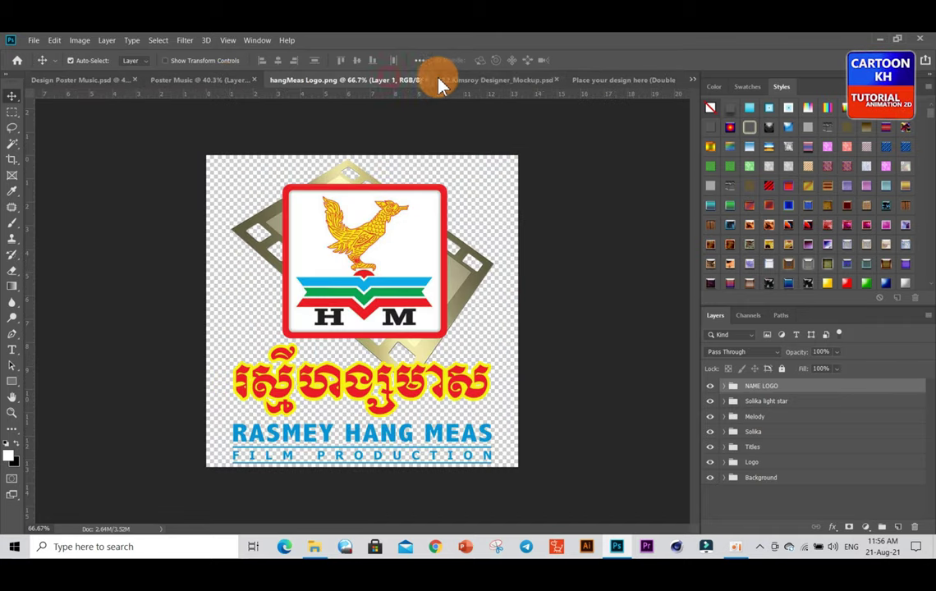
click(427, 81)
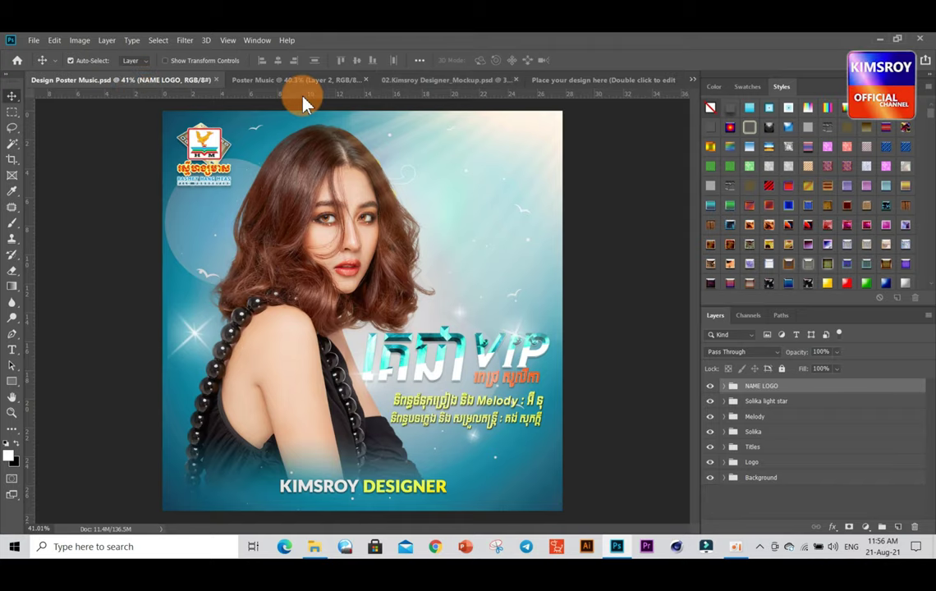
click(286, 79)
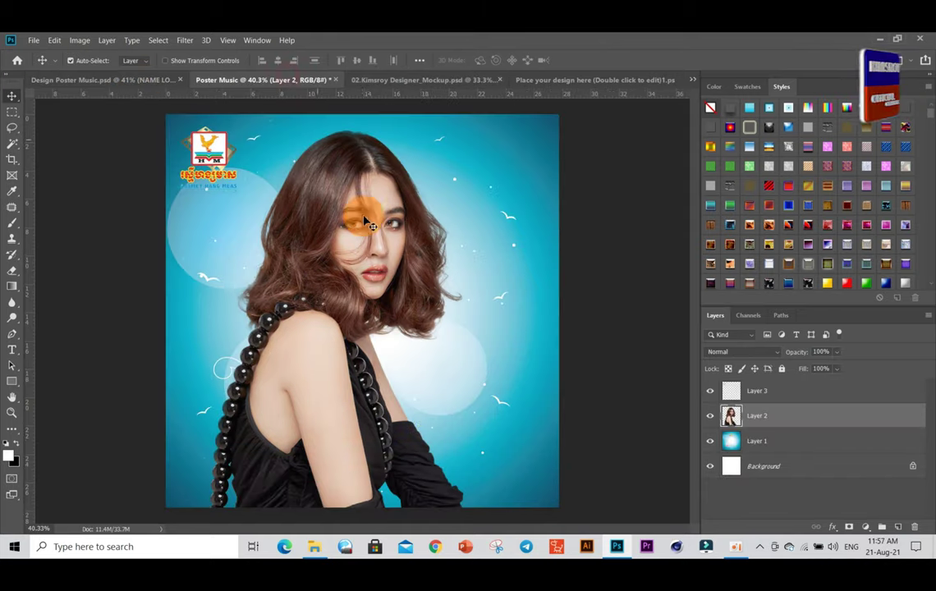
Scale the woman's portrait to 98.27% and move it further left, keeping its base on the canvas's bottom edge.
drag(345, 214, 349, 277)
key(ctrl+t)
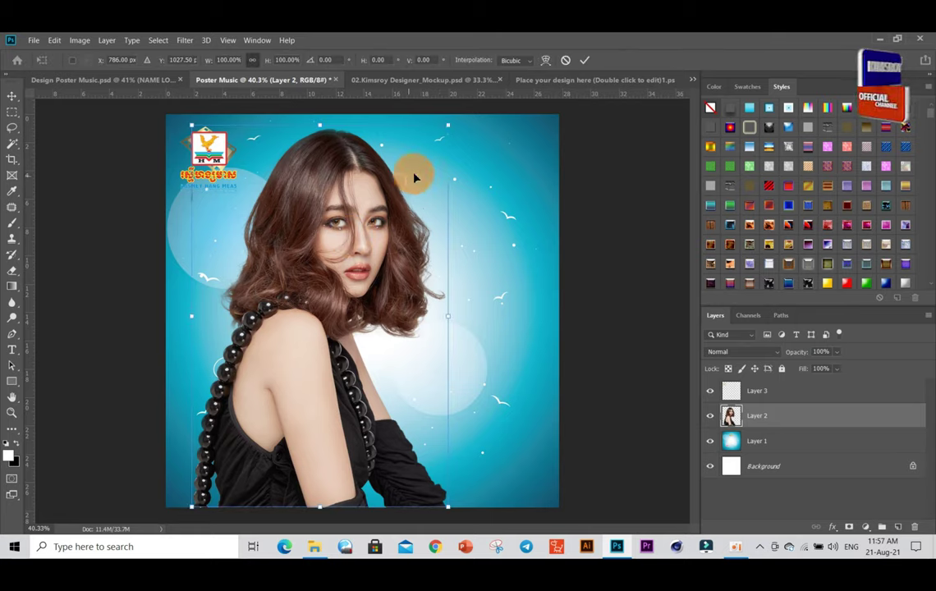
drag(449, 129, 444, 131)
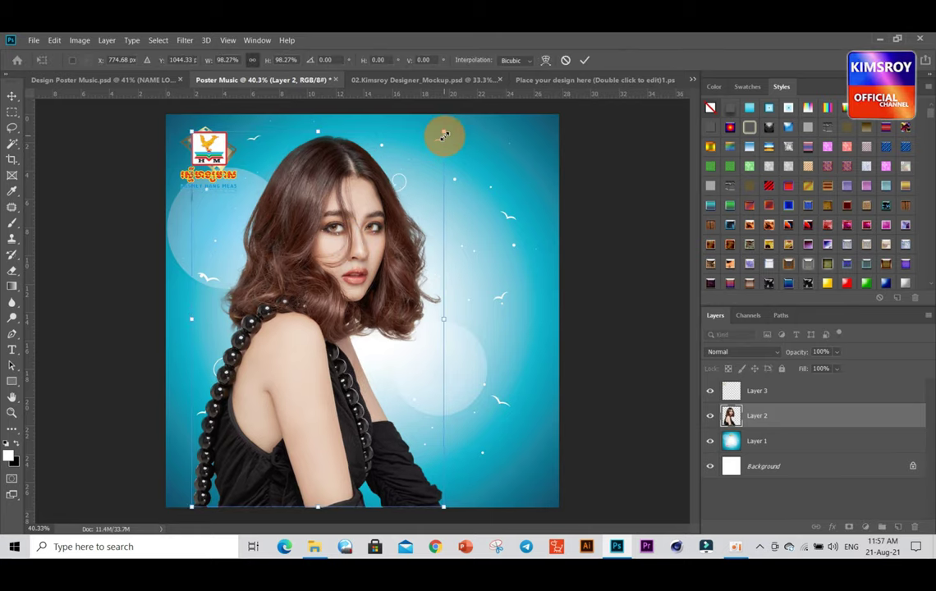
click(581, 61)
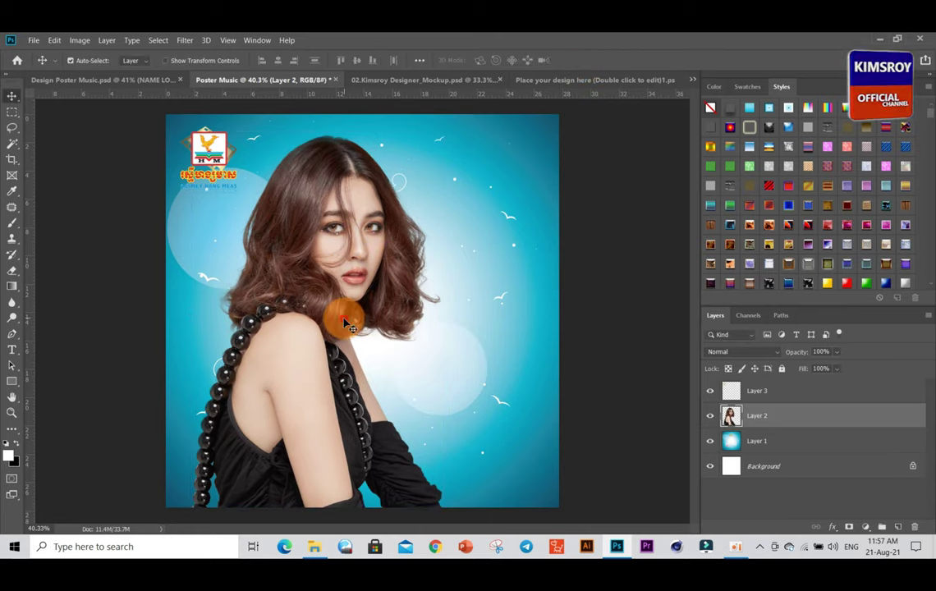
mouse_move(345, 316)
mouse_down()
mouse_move(338, 309)
mouse_move(338, 324)
mouse_up()
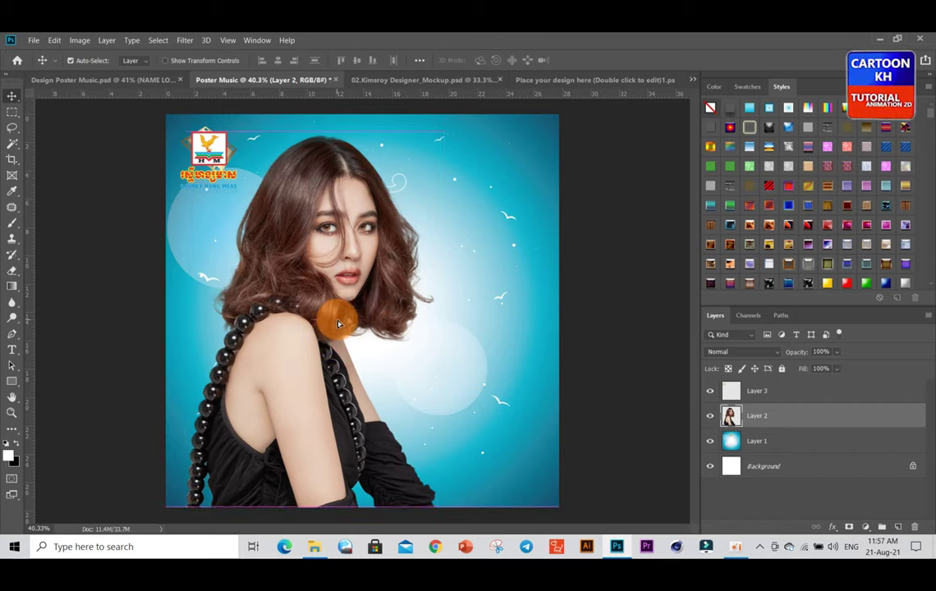
Check the portrait against Design Poster Music.psd, then add a layer mask to the portrait's layer in Poster Music.
drag(338, 324, 339, 324)
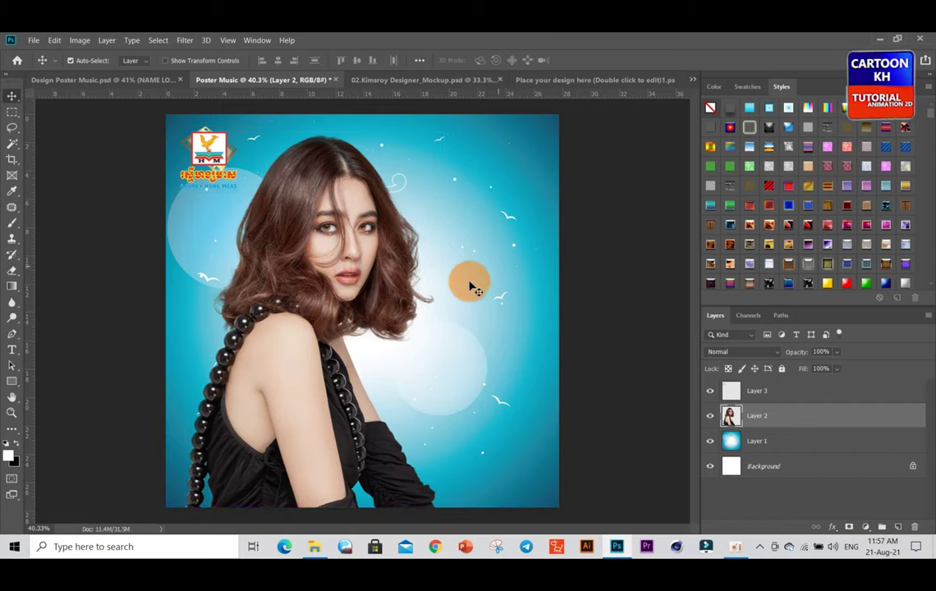
click(102, 81)
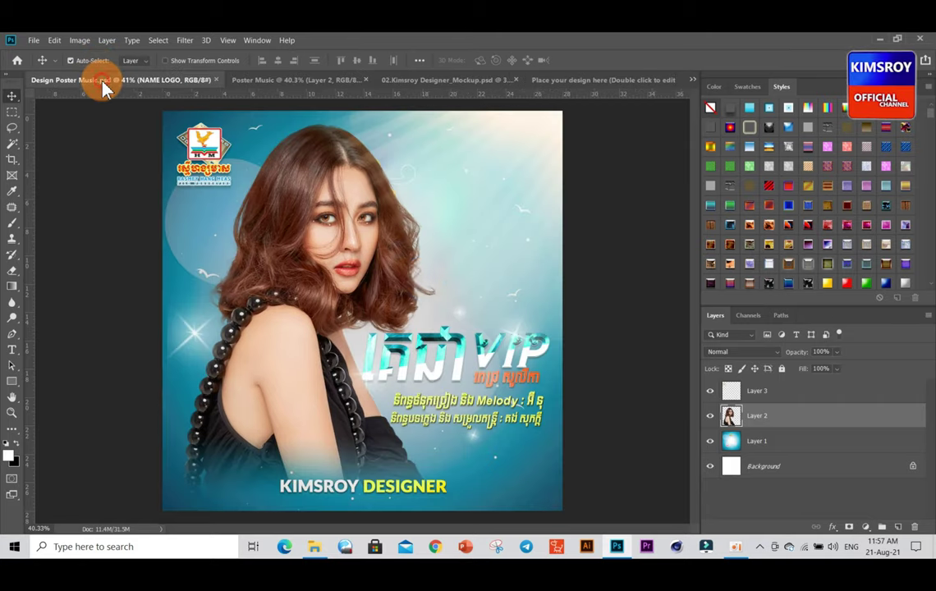
click(267, 80)
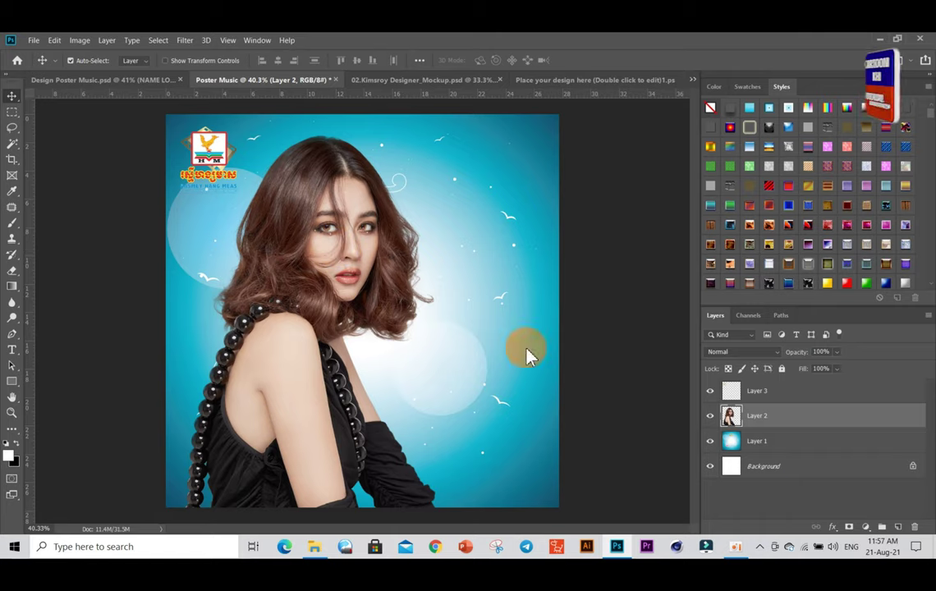
click(709, 416)
click(710, 416)
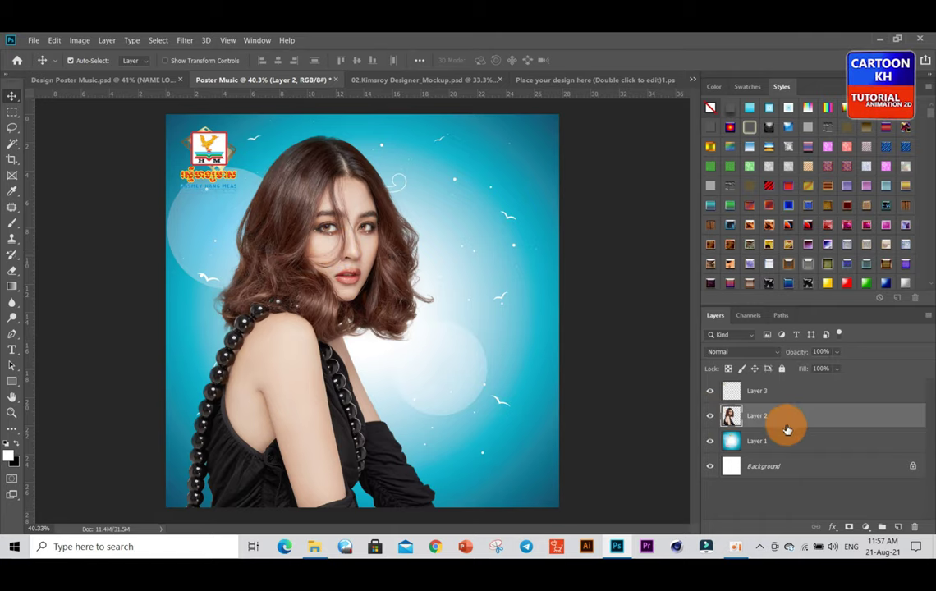
click(849, 527)
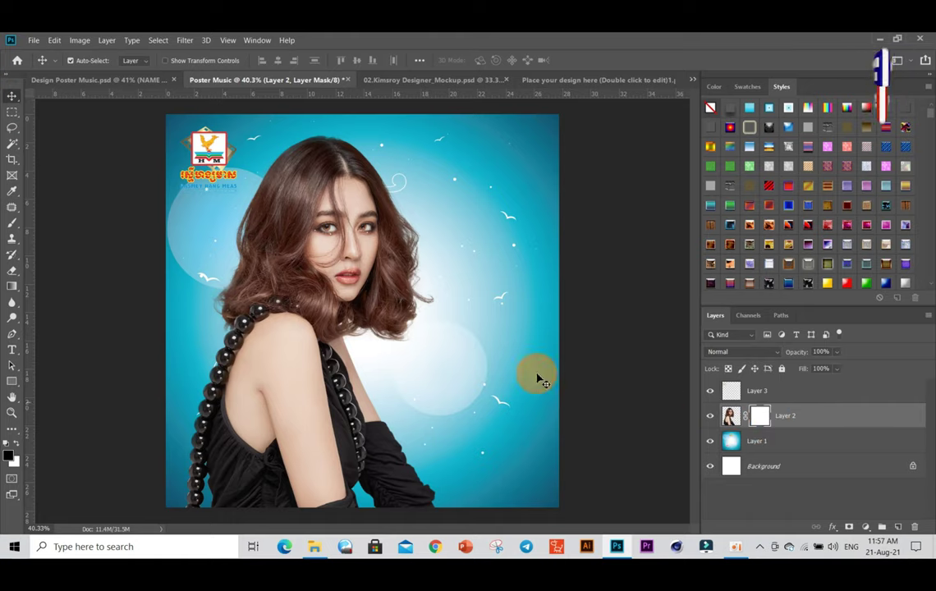
Fade the portrait's lower edge into the background with upward black-to-white linear gradients on its layer mask.
click(10, 286)
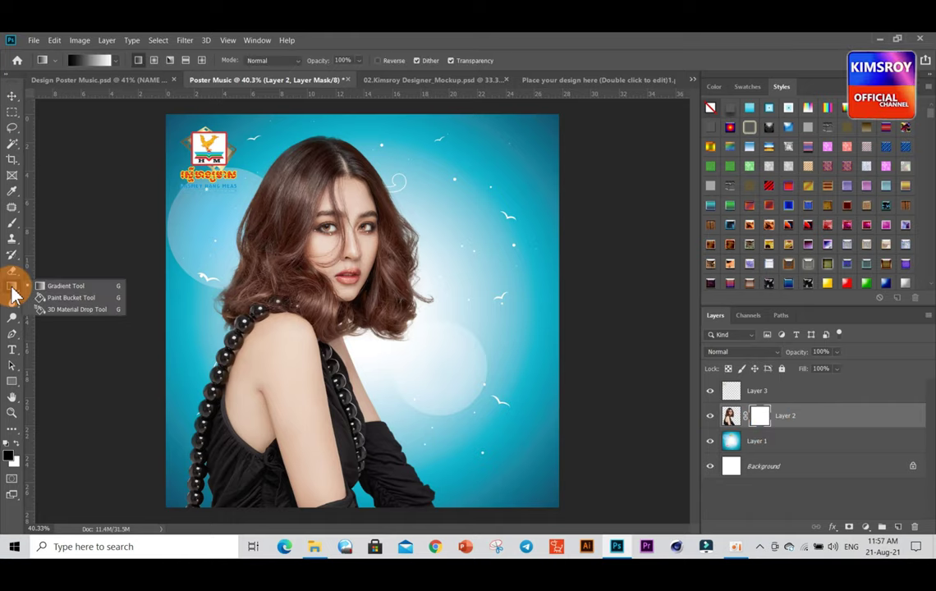
click(75, 294)
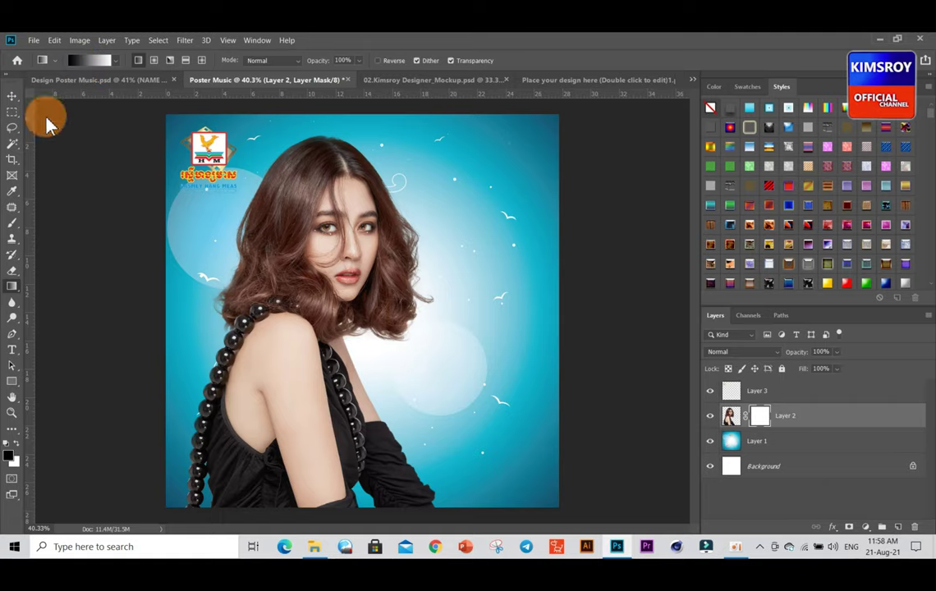
click(8, 443)
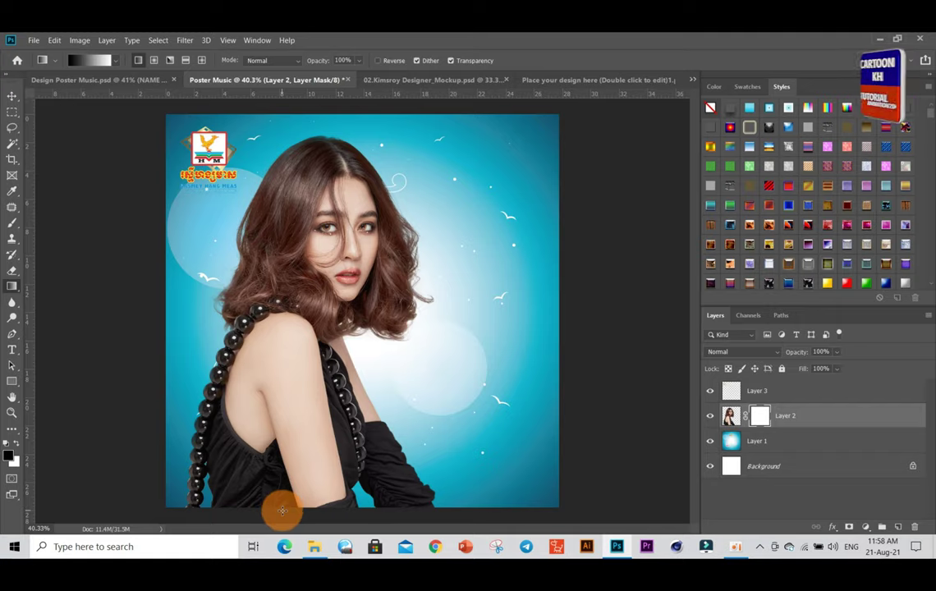
drag(281, 511, 281, 451)
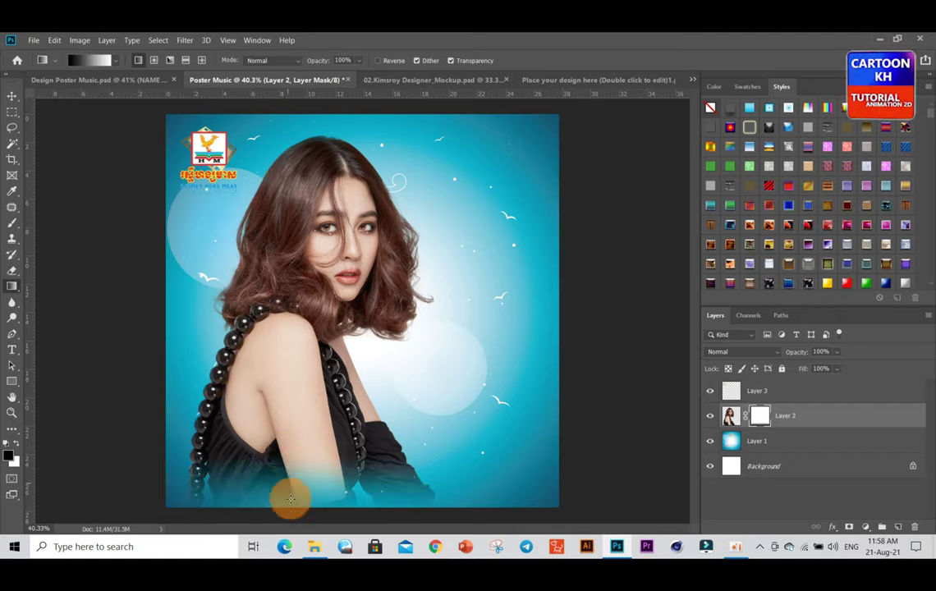
drag(289, 509, 277, 445)
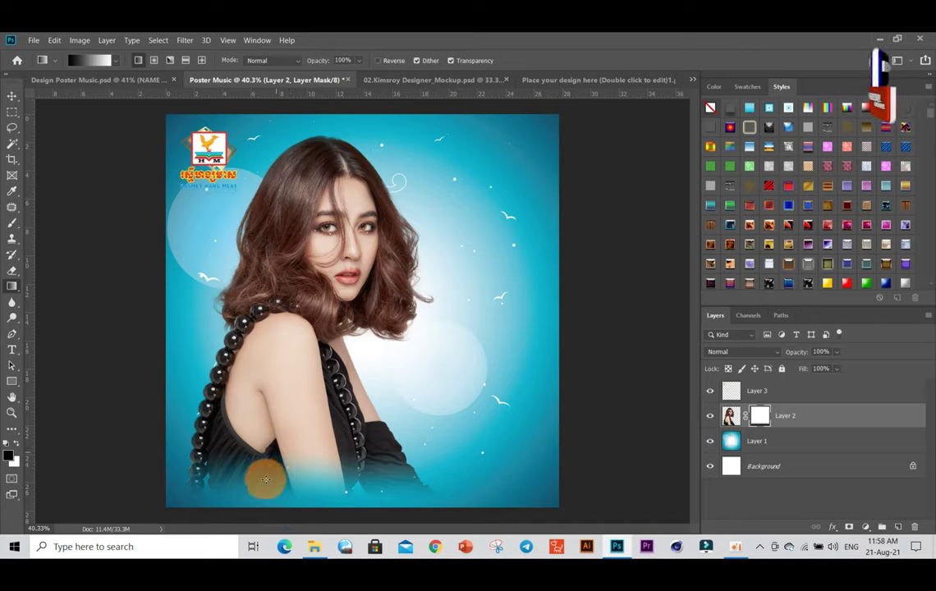
drag(262, 500, 277, 448)
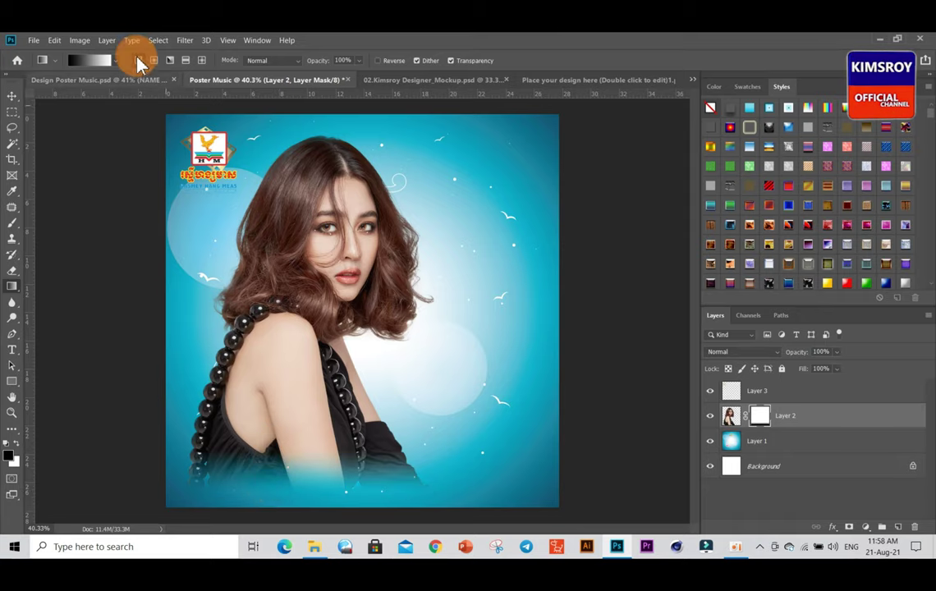
Compare the fade with Design Poster Music.psd and extend the portrait's mask gradient slightly higher.
click(100, 80)
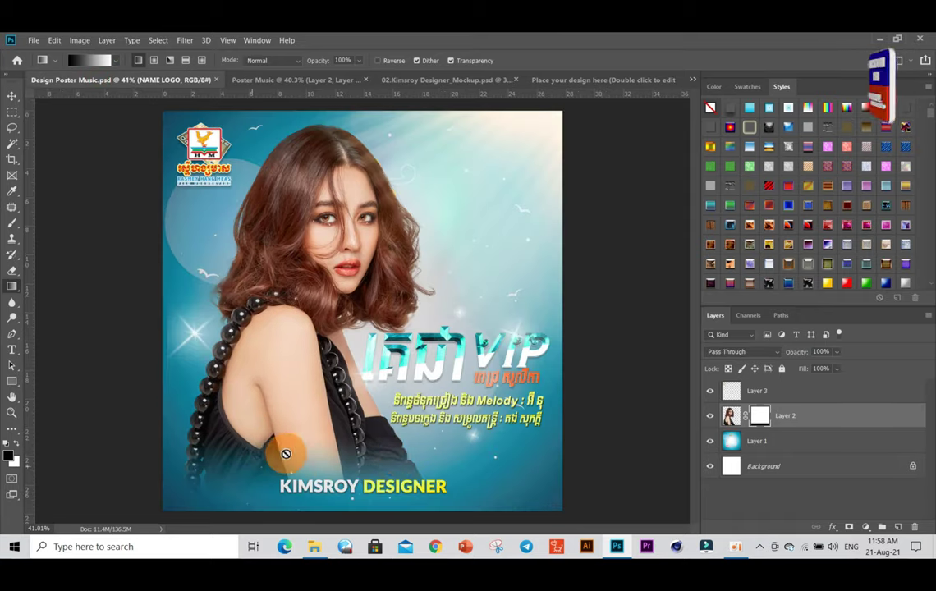
click(283, 78)
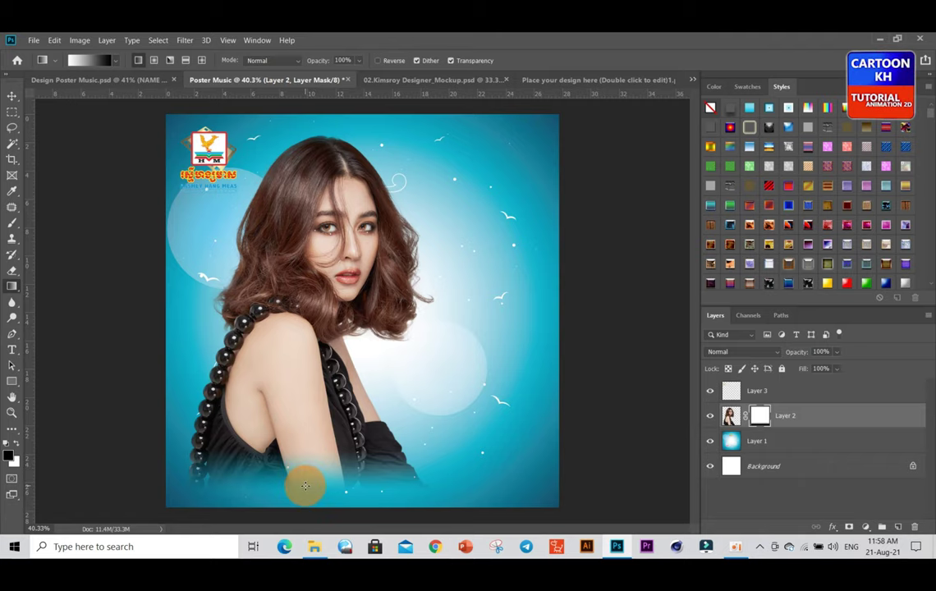
click(146, 81)
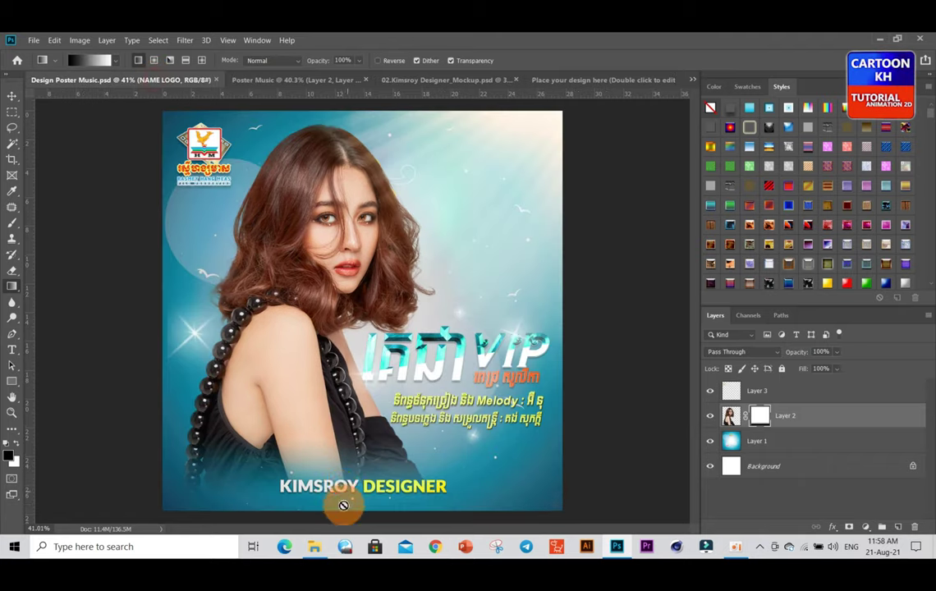
click(261, 81)
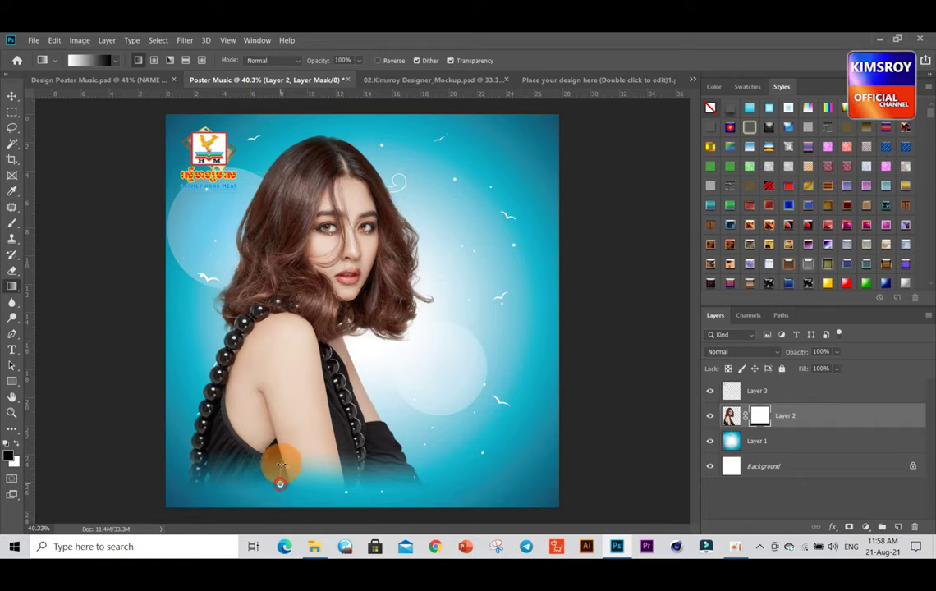
key(x)
drag(276, 470, 282, 428)
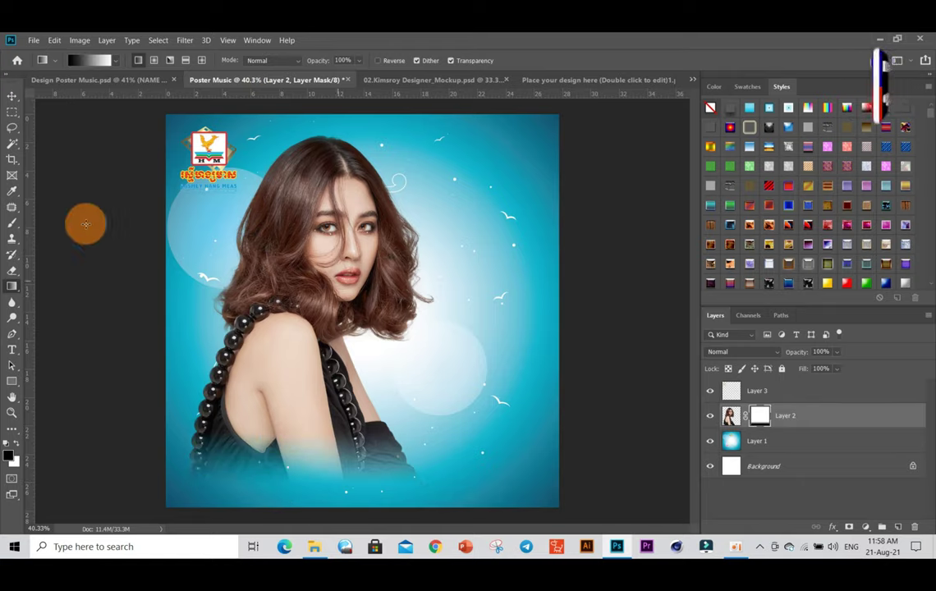
Place the light image from the project folder above the portrait layer, scaled to 111.15% to span the canvas's upper part.
click(14, 97)
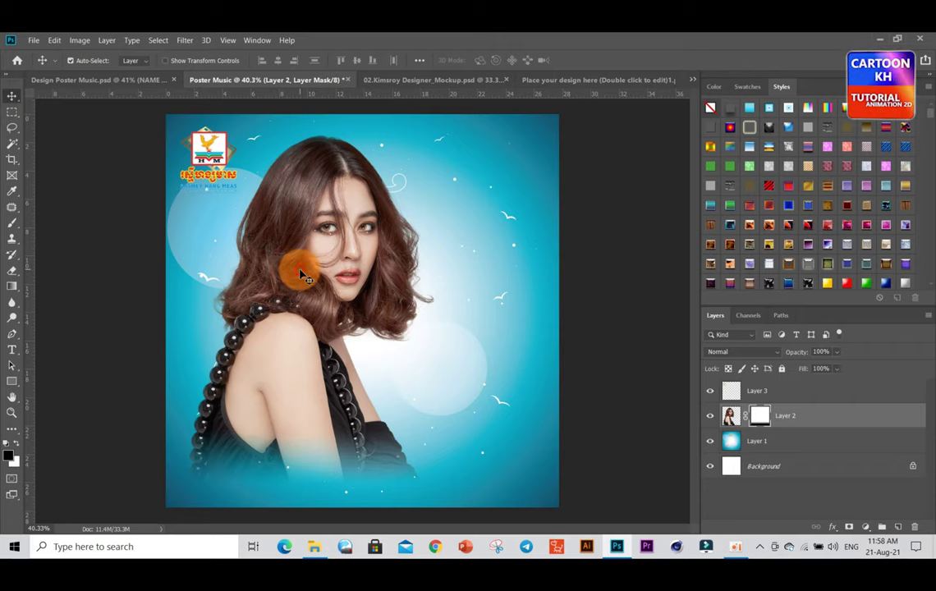
click(131, 79)
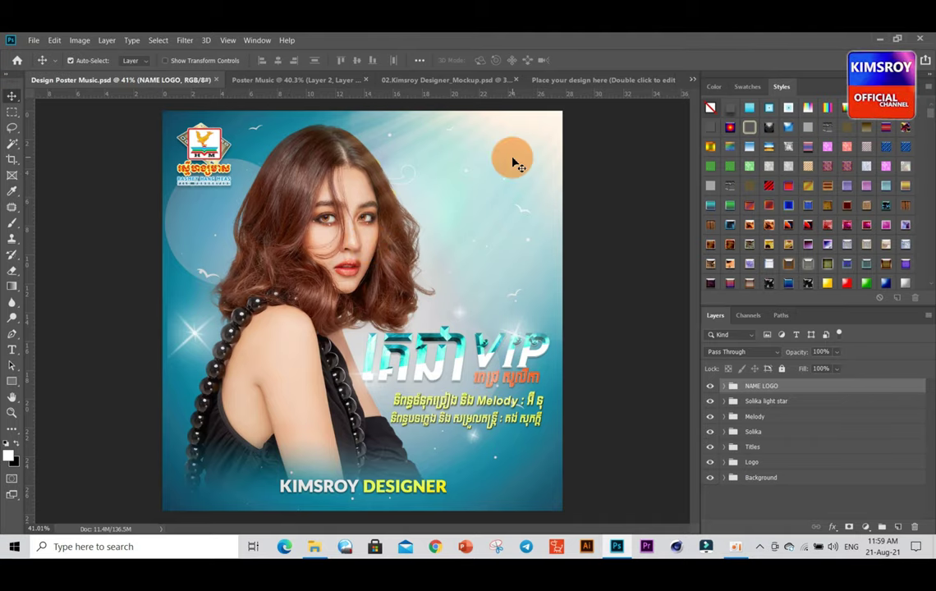
click(313, 544)
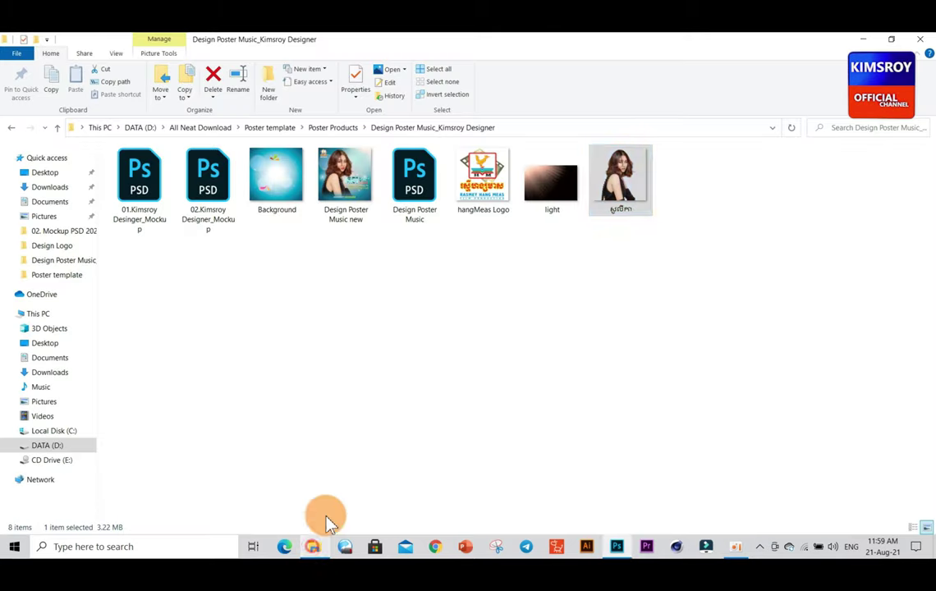
drag(537, 190, 393, 194)
drag(519, 349, 563, 374)
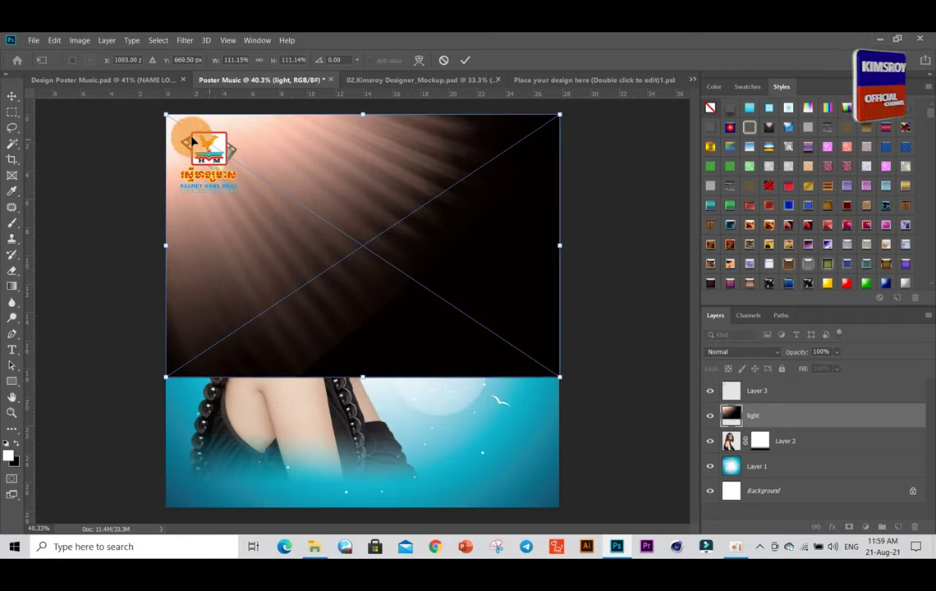
Flip the light image horizontally, commit its placement, and set its blend mode to Screen.
right_click(351, 157)
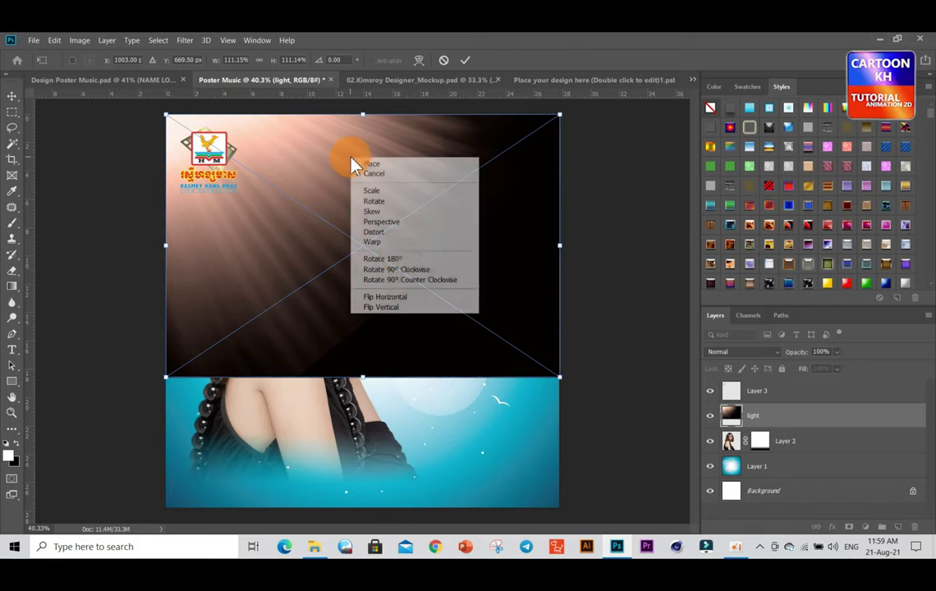
click(404, 297)
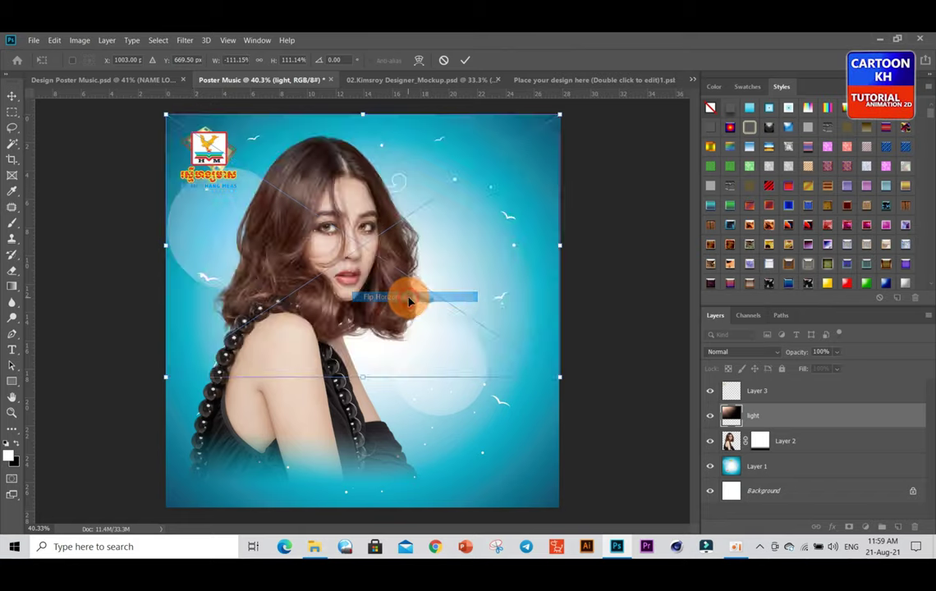
click(464, 60)
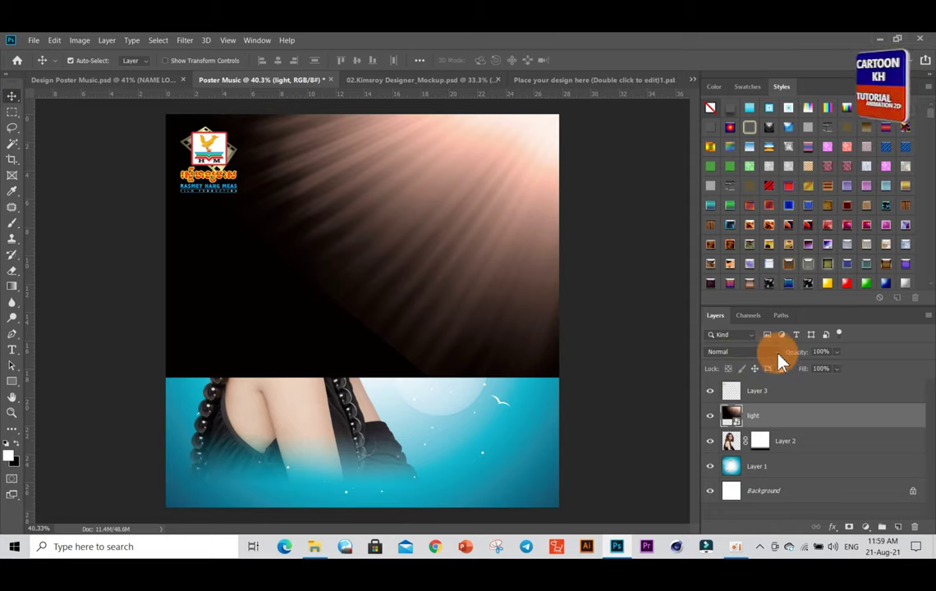
click(780, 359)
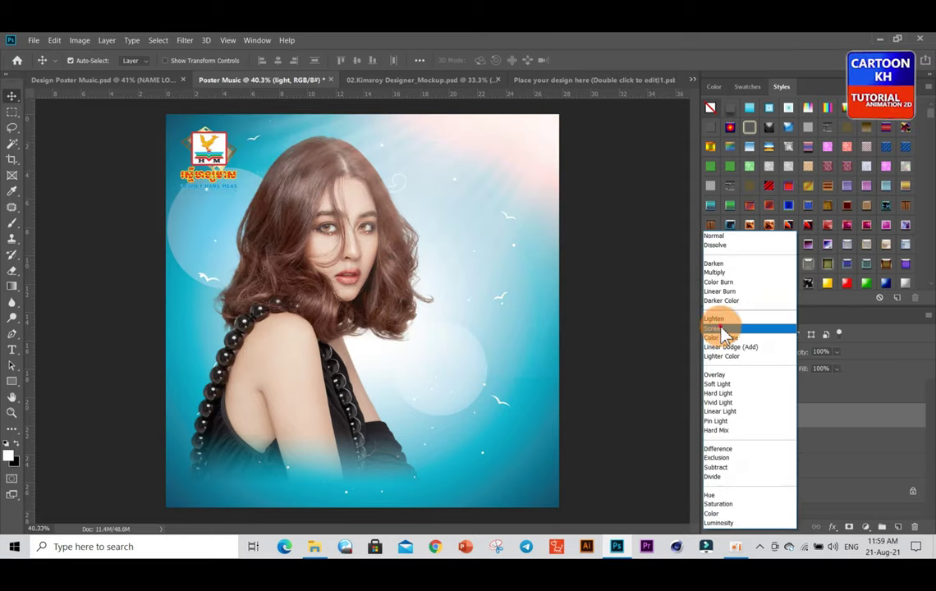
click(720, 328)
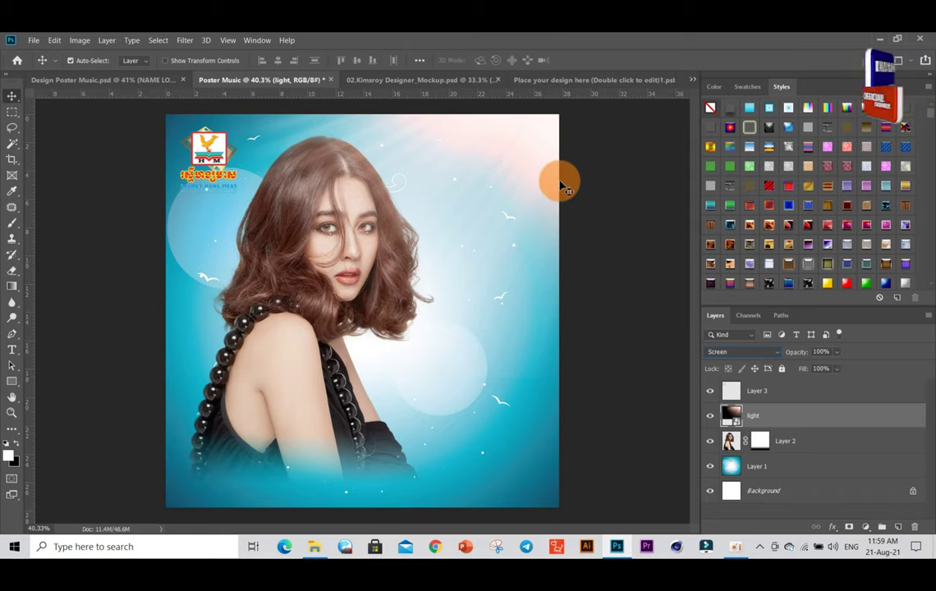
Select the background image's layer and compare its colours with Design Poster Music.psd.
click(799, 472)
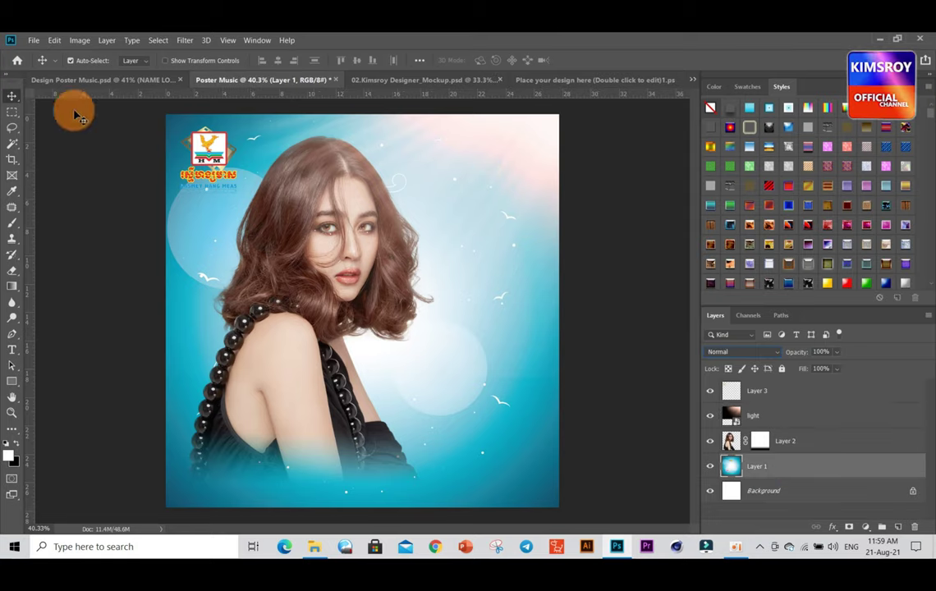
click(69, 78)
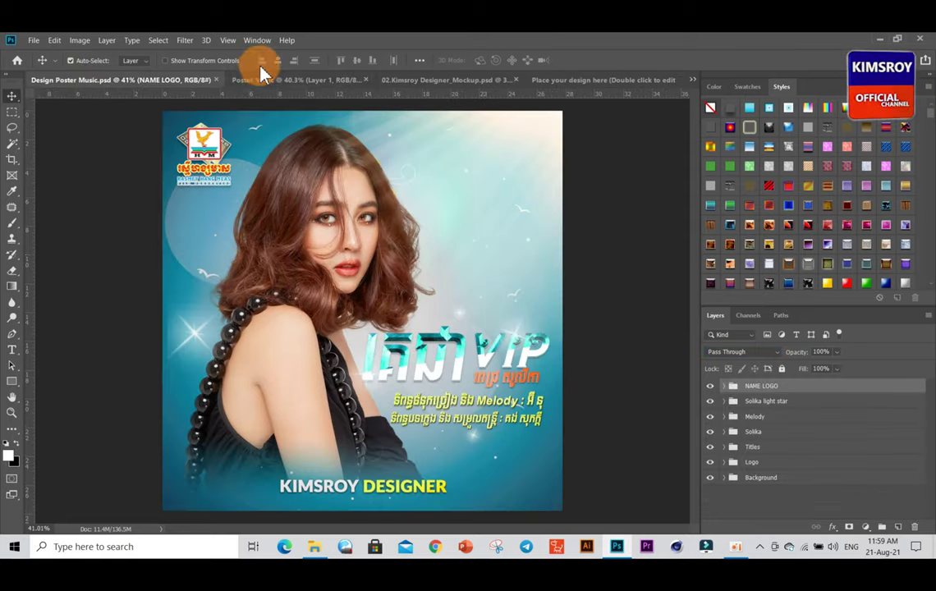
click(246, 79)
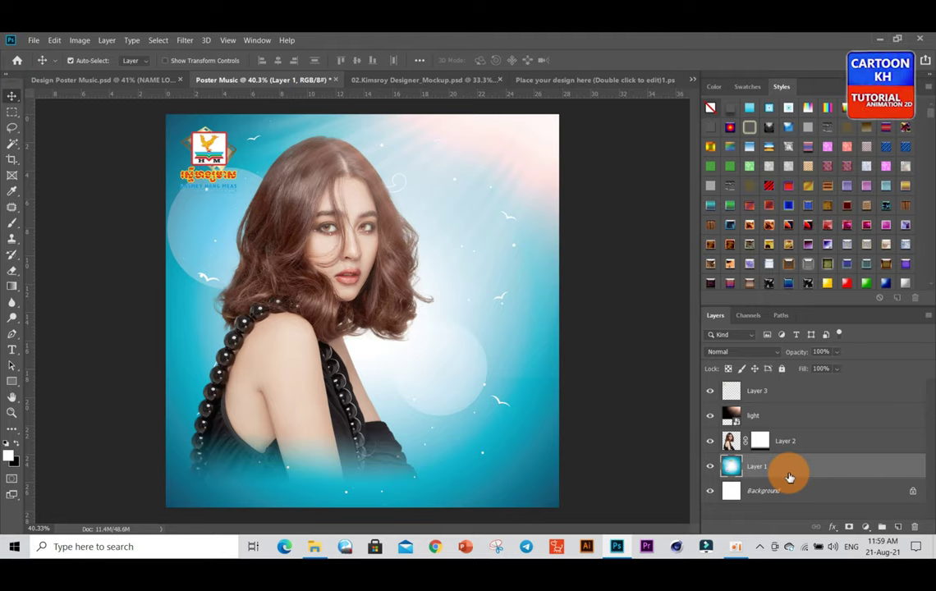
click(867, 530)
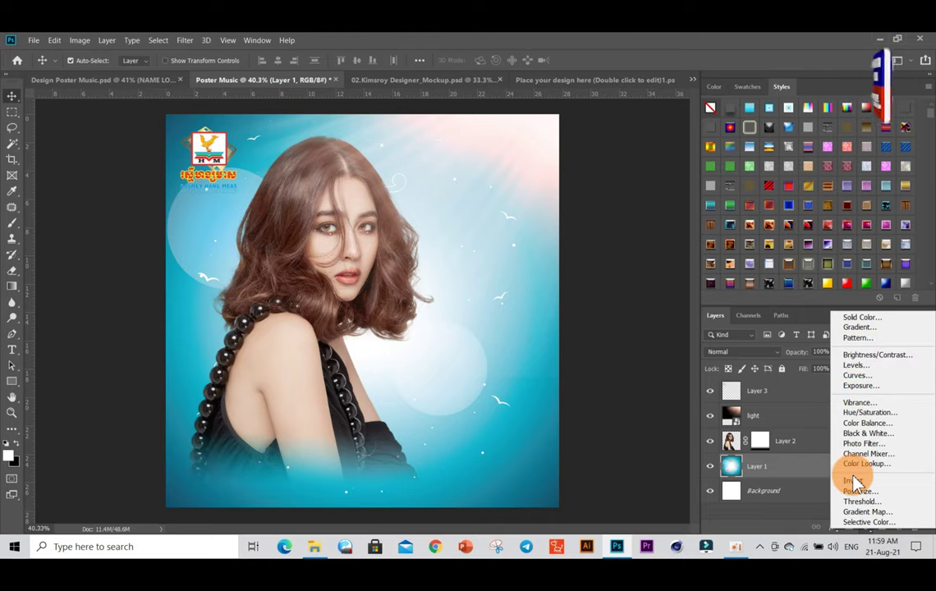
click(738, 515)
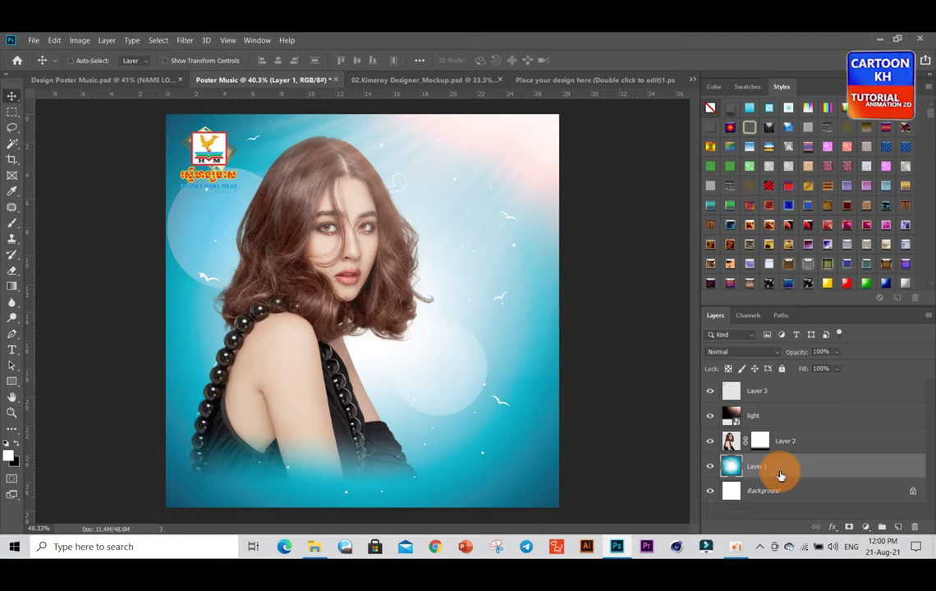
Adjust the background image's Hue/Saturation to Hue +2, Saturation -23 and Lightness -2.
key(ctrl+u)
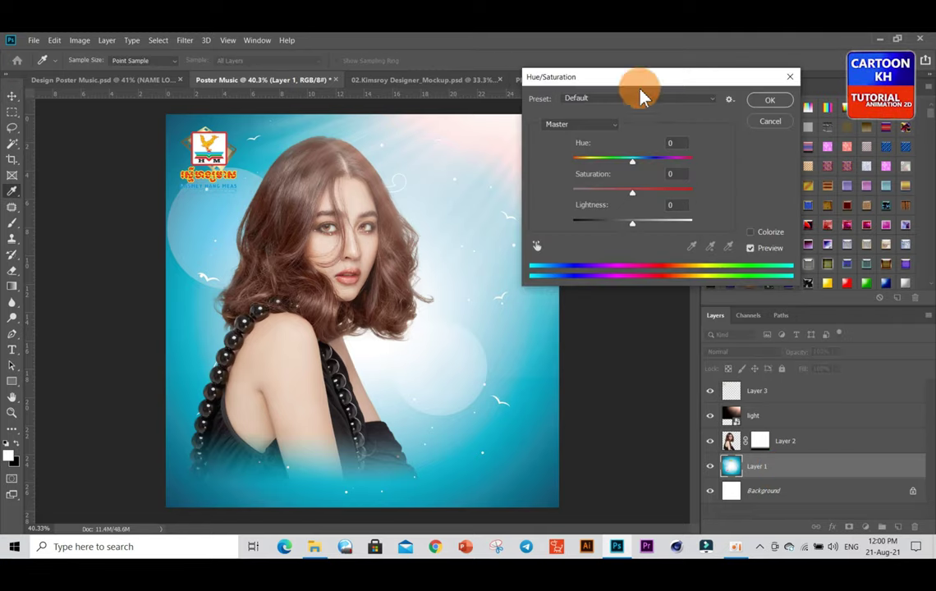
mouse_move(637, 80)
mouse_down()
mouse_move(579, 105)
mouse_move(644, 150)
mouse_move(633, 125)
mouse_move(641, 113)
mouse_move(623, 75)
mouse_up()
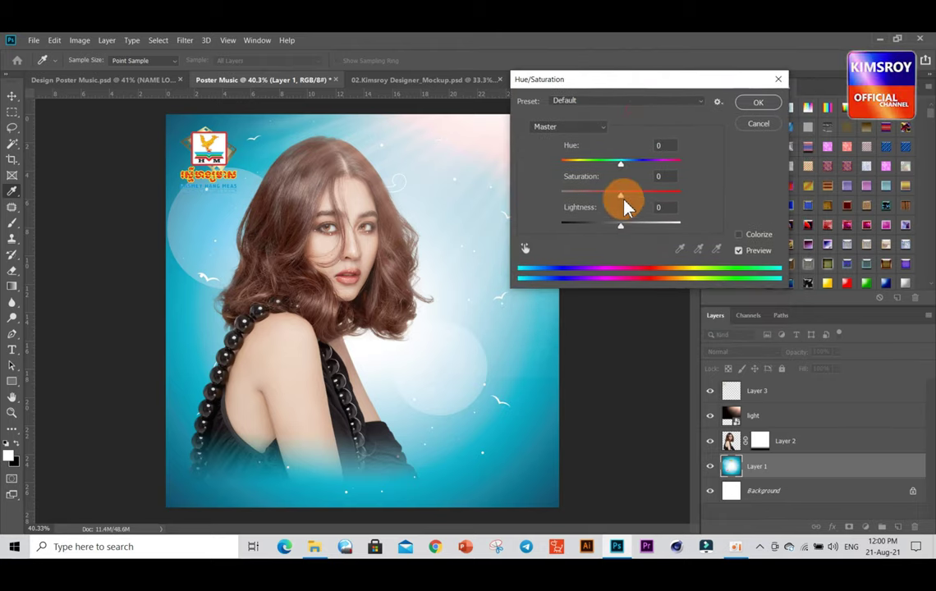
drag(621, 204, 586, 210)
mouse_move(623, 167)
mouse_down()
mouse_move(608, 173)
mouse_move(635, 175)
mouse_up()
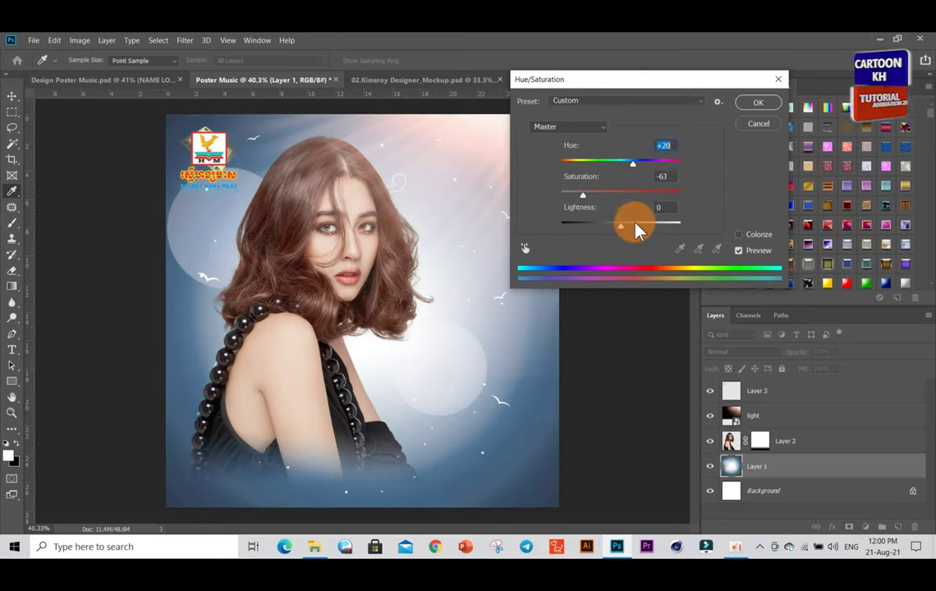
mouse_move(622, 232)
mouse_down()
mouse_move(633, 233)
mouse_move(619, 235)
mouse_up()
mouse_move(632, 165)
mouse_down()
mouse_move(648, 168)
mouse_move(620, 174)
mouse_up()
click(582, 196)
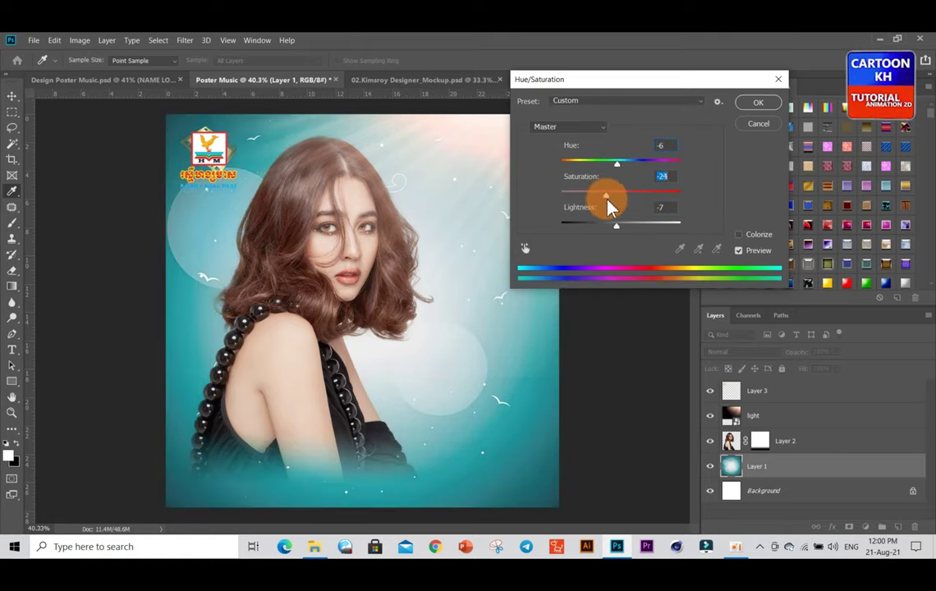
drag(611, 207, 622, 177)
click(616, 225)
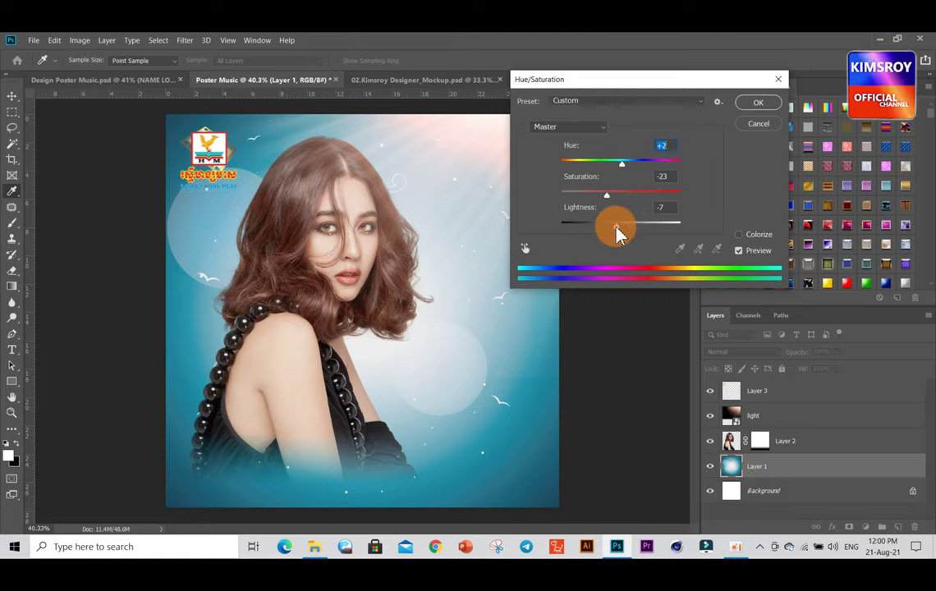
drag(616, 227, 621, 232)
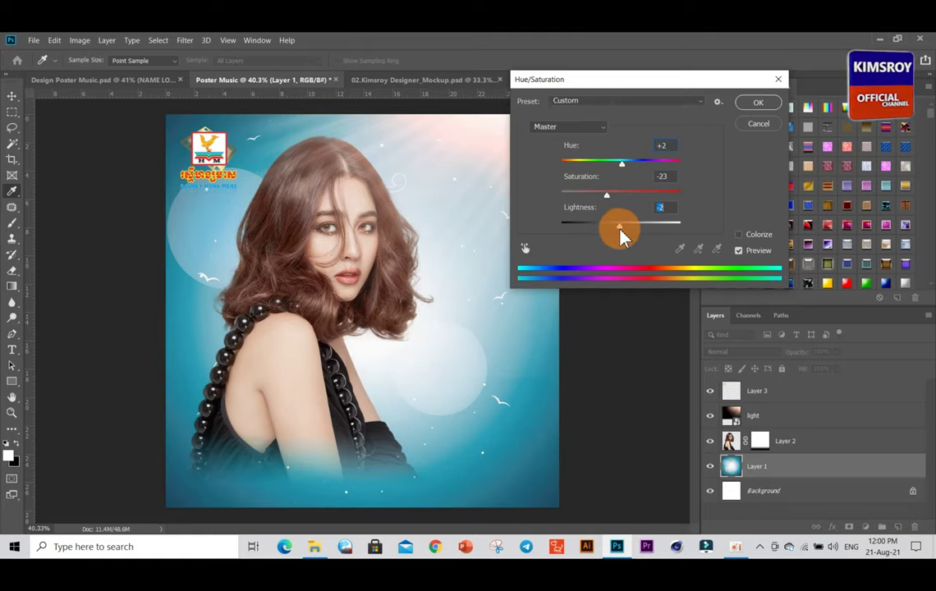
click(752, 102)
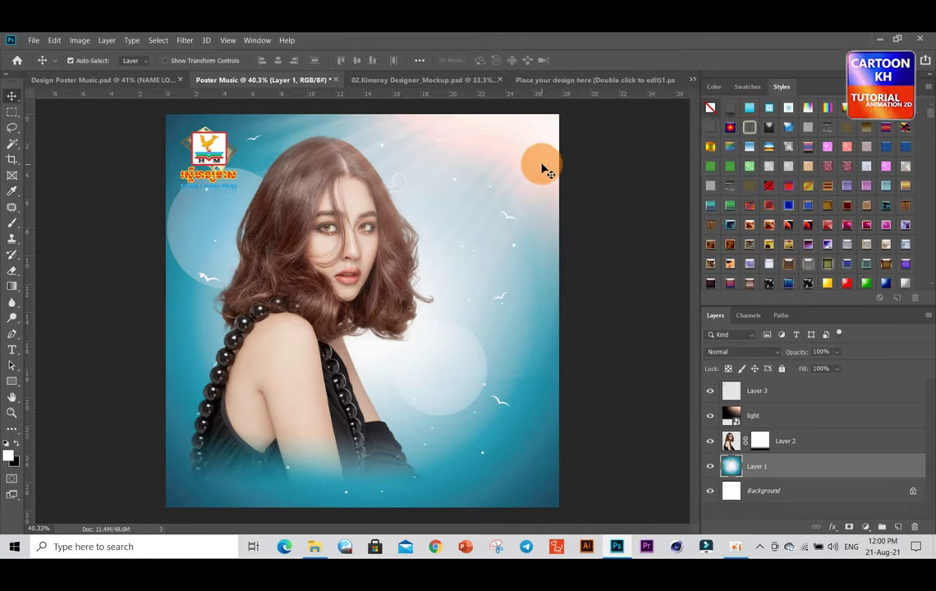
Apply Hue/Saturation to the light layer with Hue -43, Saturation +16 and Lightness -19.
click(542, 169)
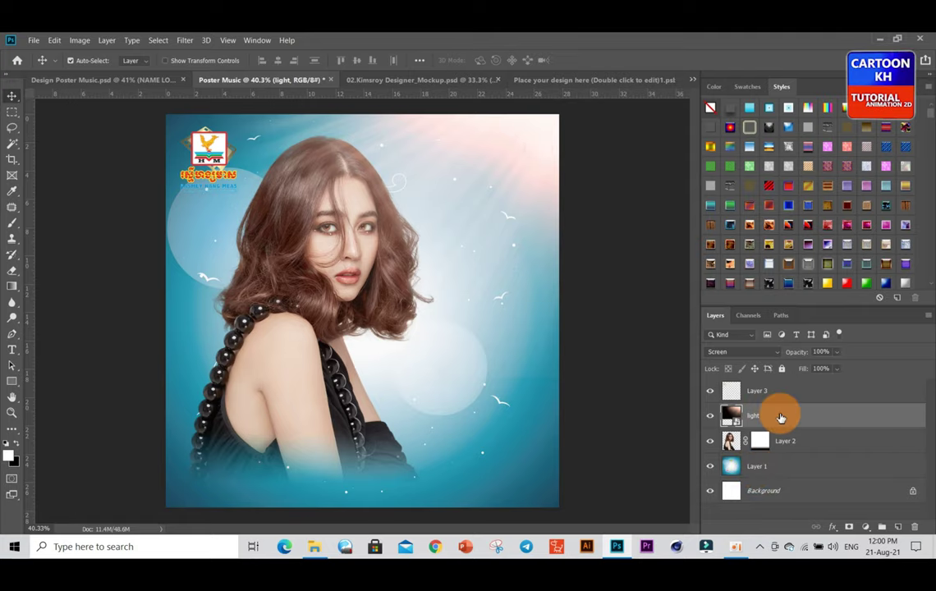
key(ctrl+u)
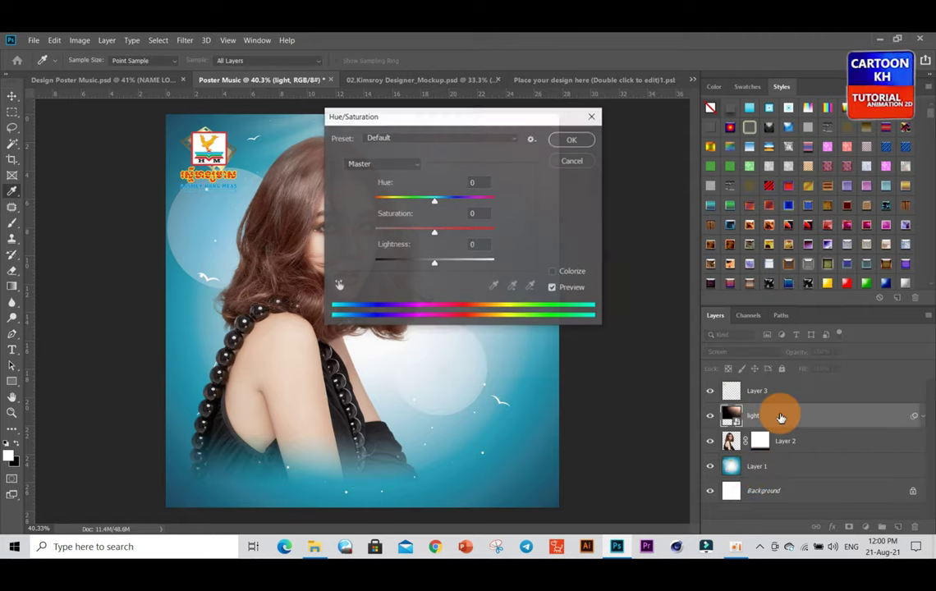
drag(442, 123, 717, 50)
drag(711, 158, 686, 138)
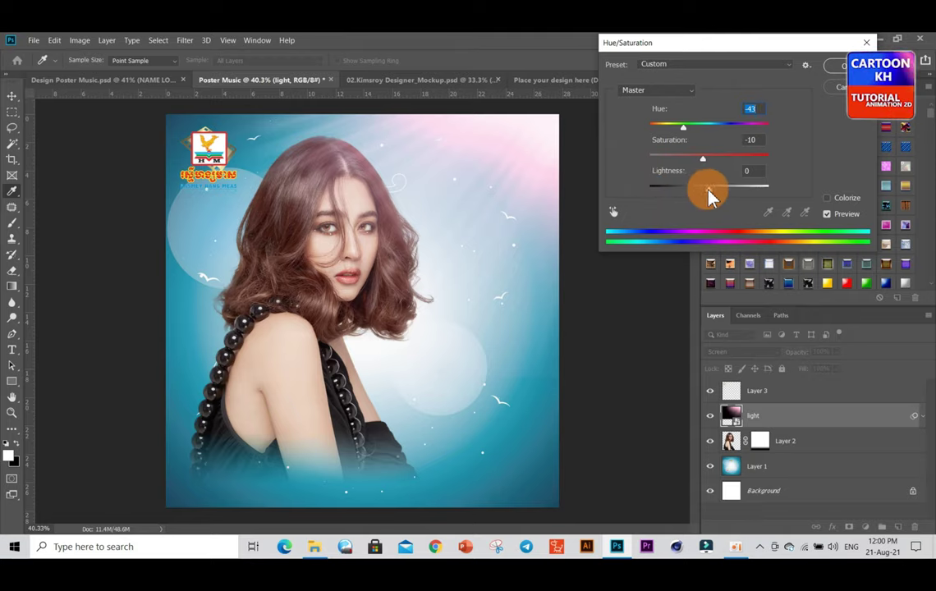
mouse_move(709, 190)
mouse_down()
mouse_move(723, 197)
mouse_move(699, 200)
mouse_up()
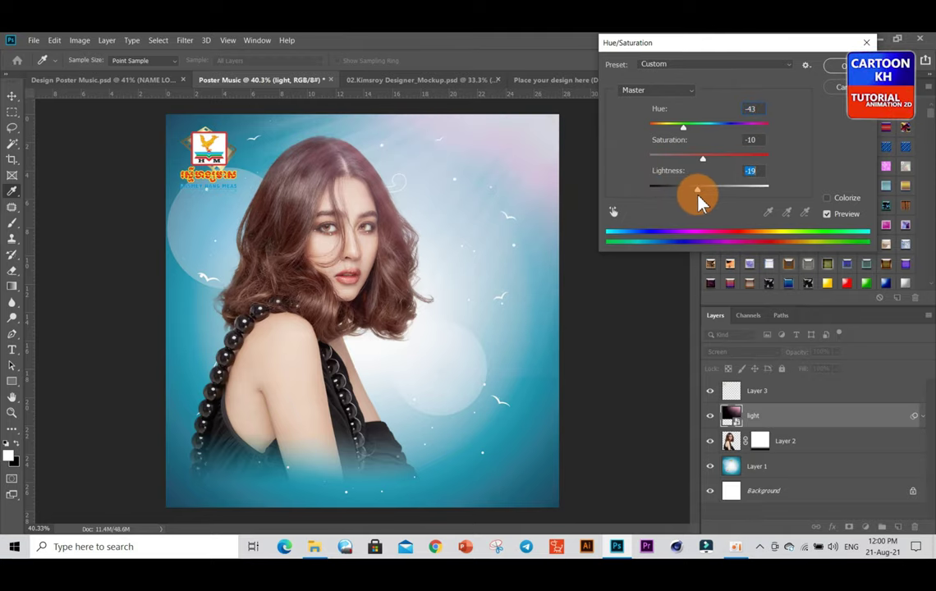
drag(697, 160, 719, 181)
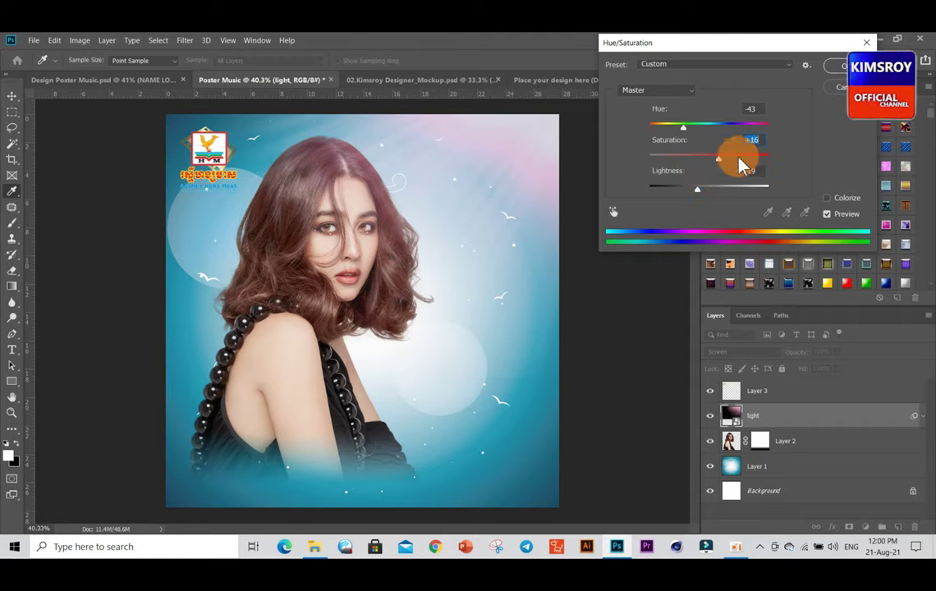
click(839, 66)
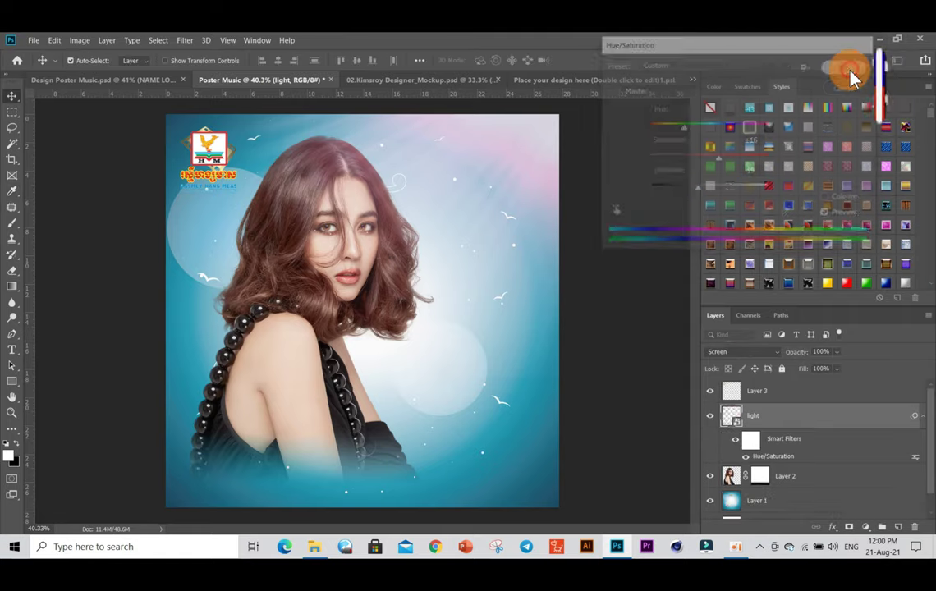
Collapse the light layer's smart filter list.
click(917, 416)
click(918, 417)
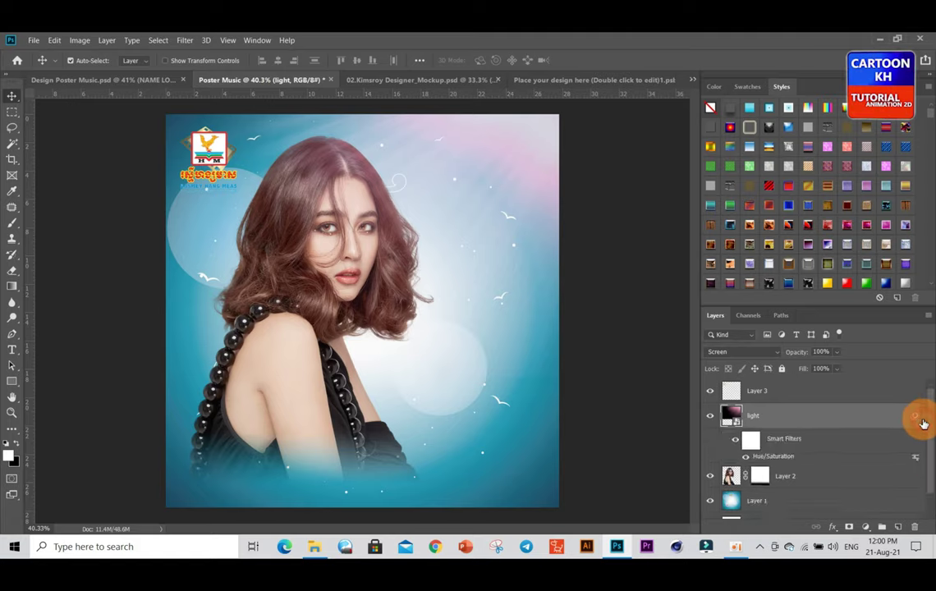
click(918, 417)
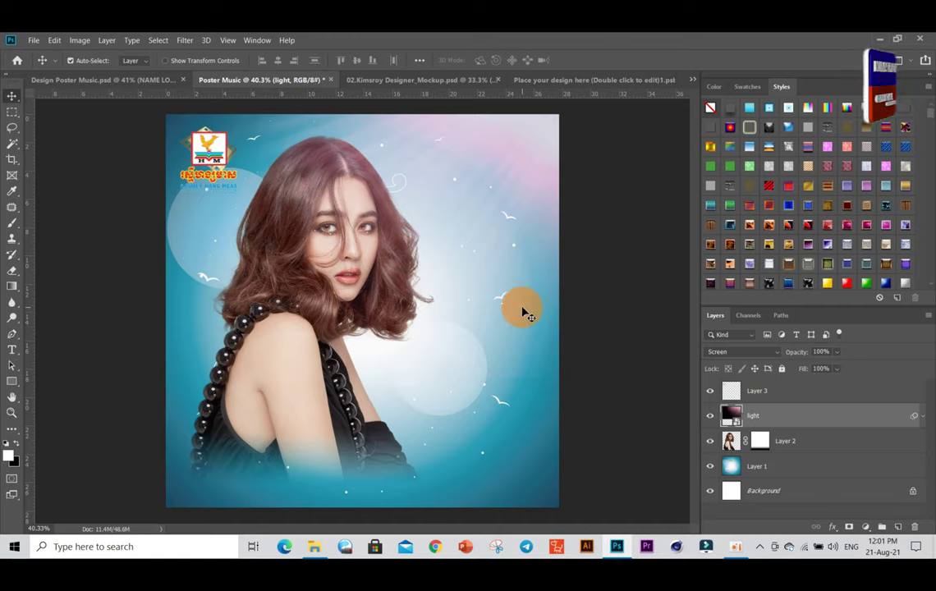
drag(522, 312, 484, 235)
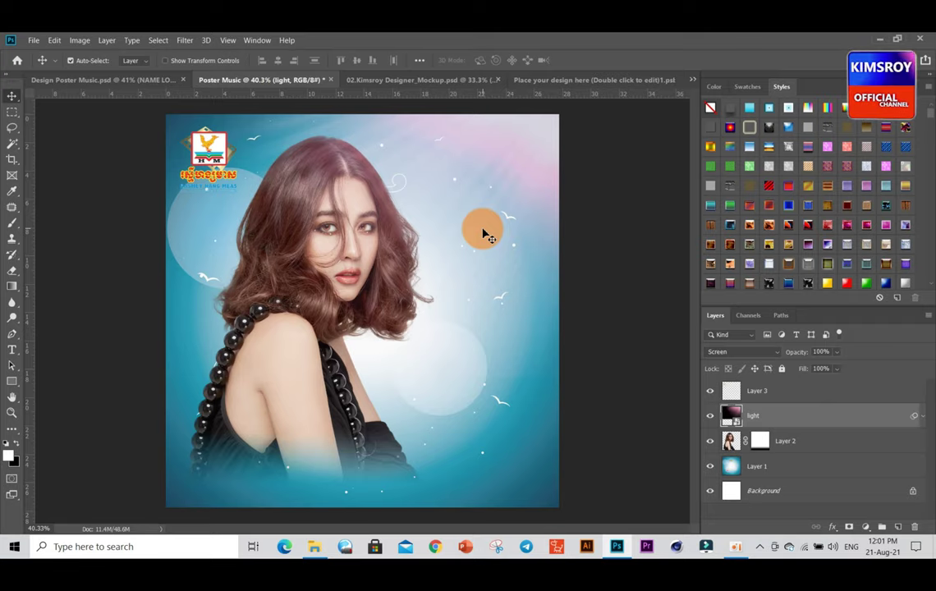
drag(484, 236, 346, 248)
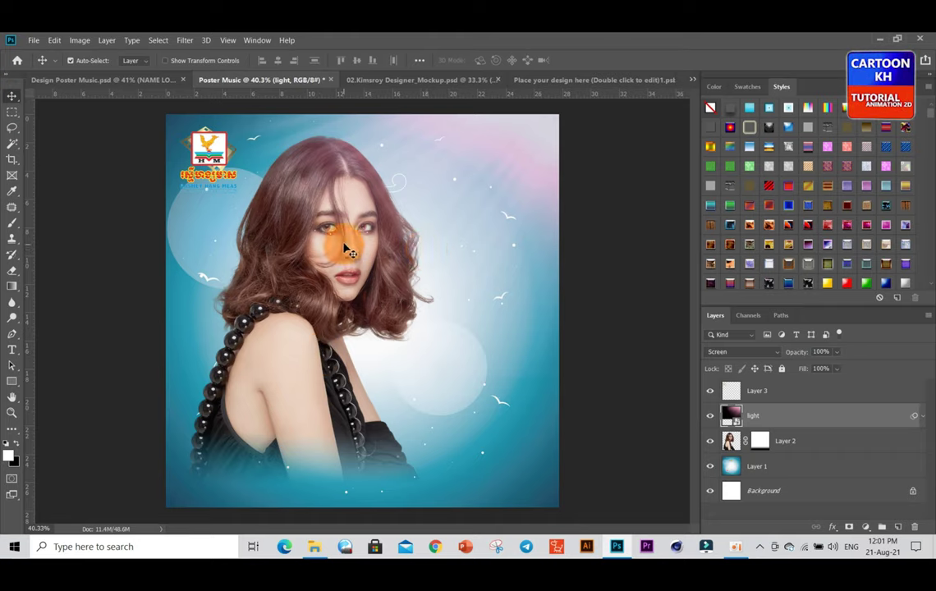
Deepen the portrait layer's contrast with Levels, setting the input black point to 28 and the midtones to 1.02.
click(800, 440)
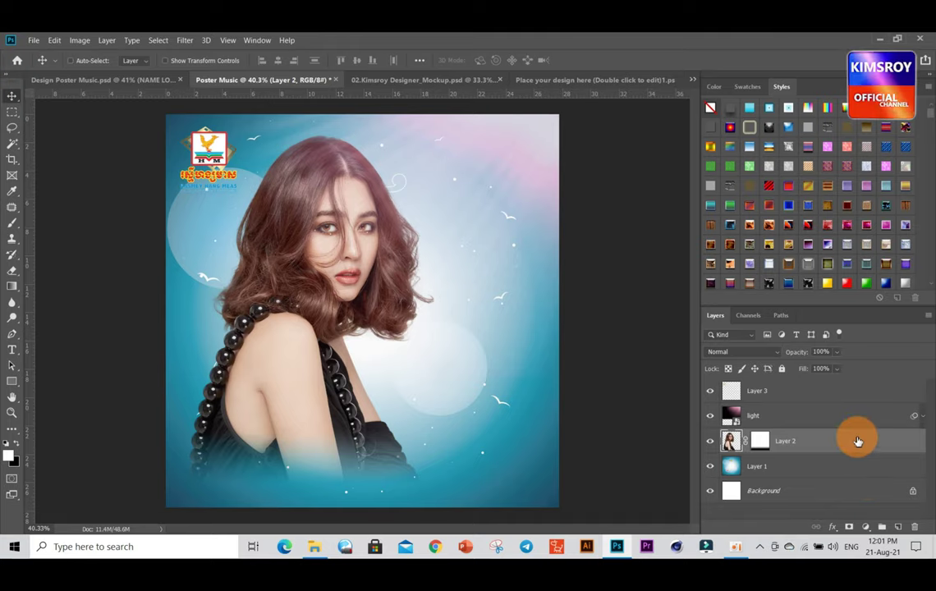
key(ctrl+l)
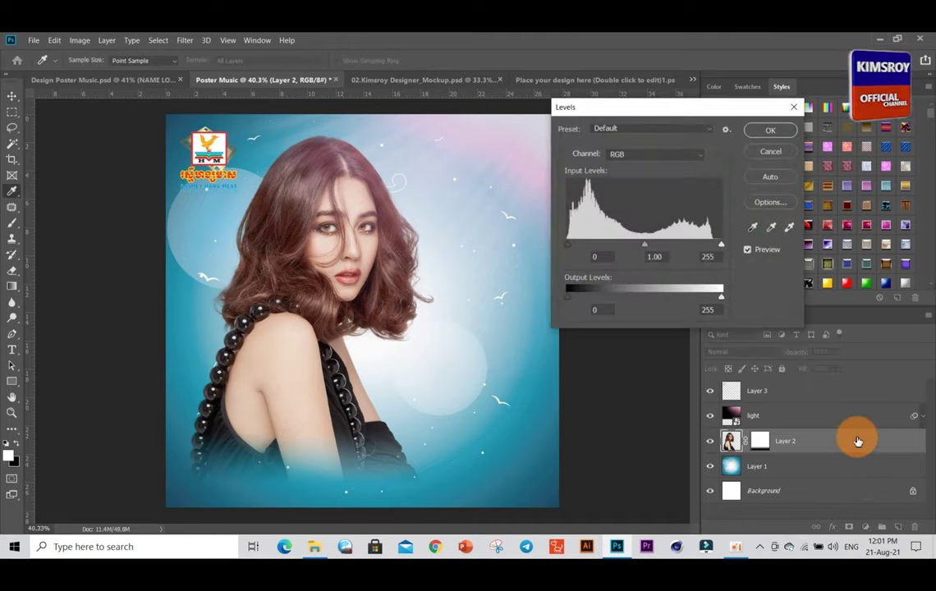
drag(630, 102, 587, 107)
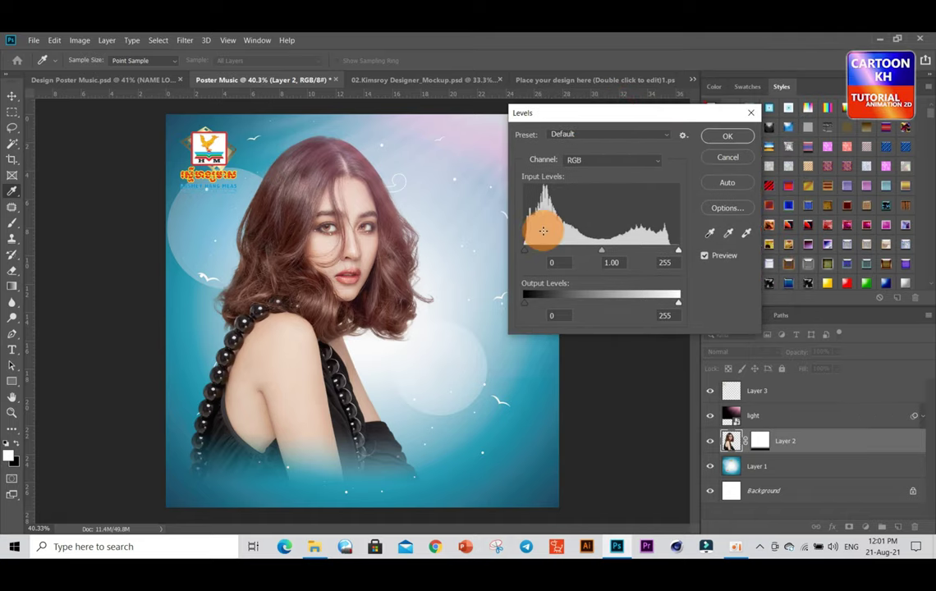
drag(528, 254, 536, 255)
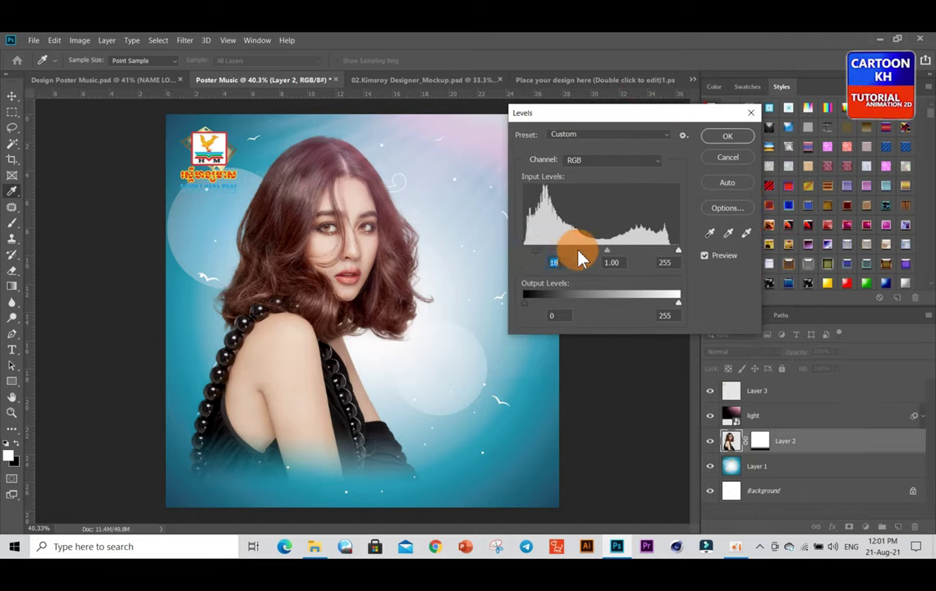
drag(605, 259, 608, 261)
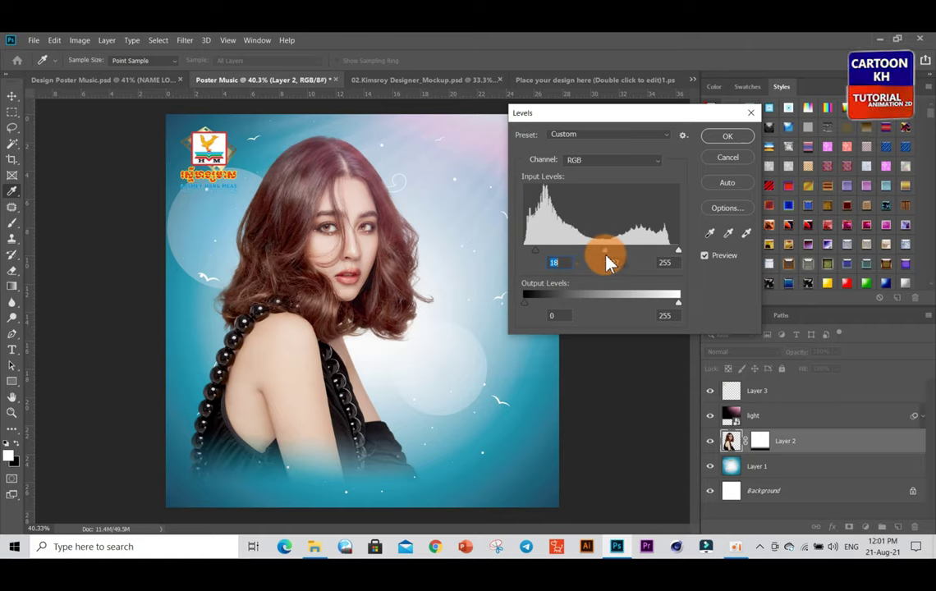
drag(539, 261, 541, 259)
click(460, 147)
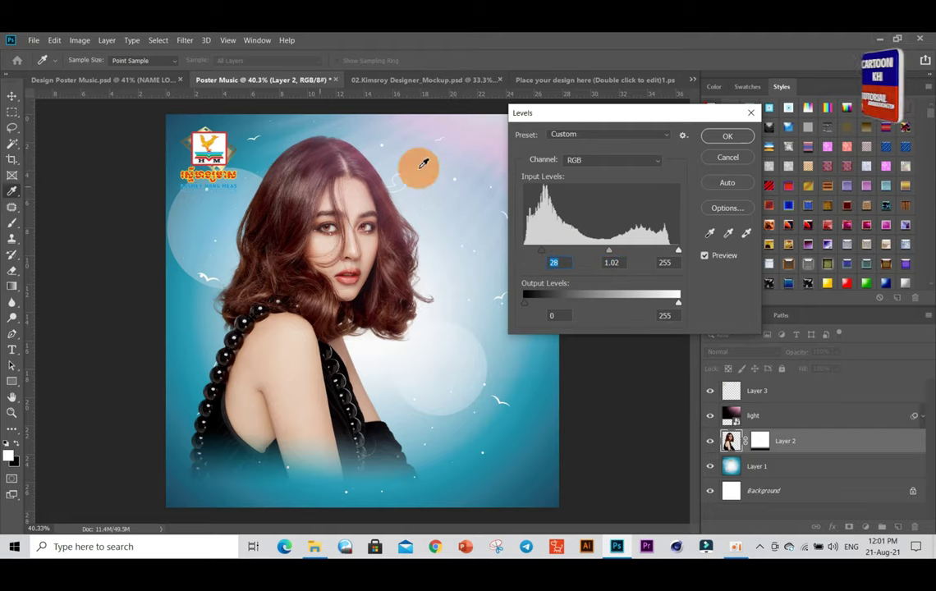
click(728, 138)
key(v)
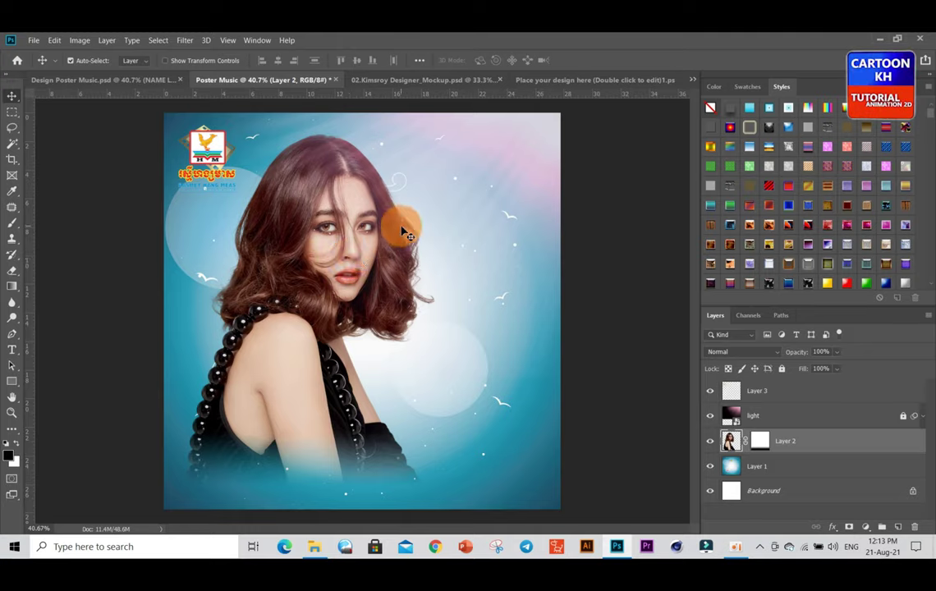
Examine the title in Design Poster Music.psd and compare the metallic version in 02.Kimsroy Designer_Mockup.psd with its black text source document.
click(161, 82)
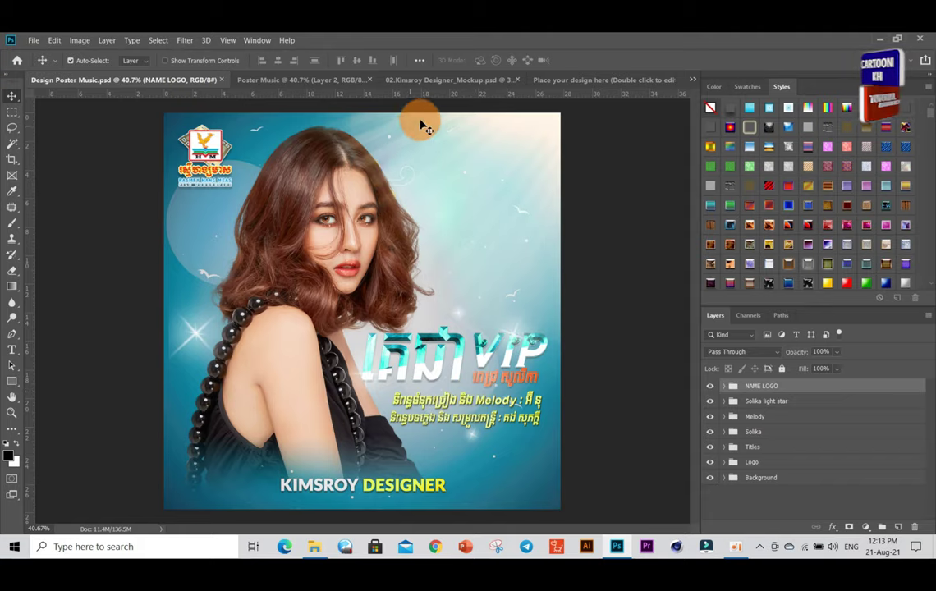
click(568, 81)
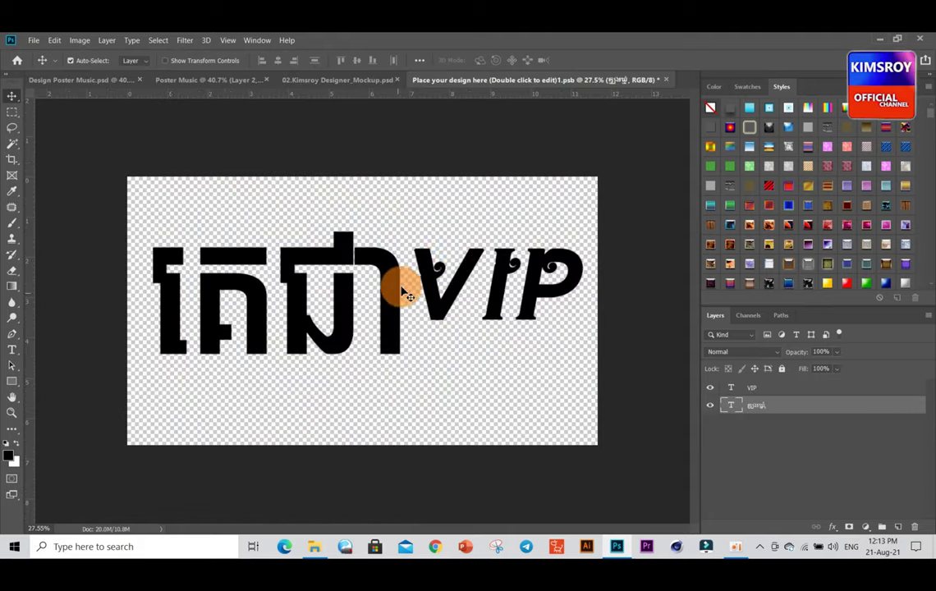
click(345, 82)
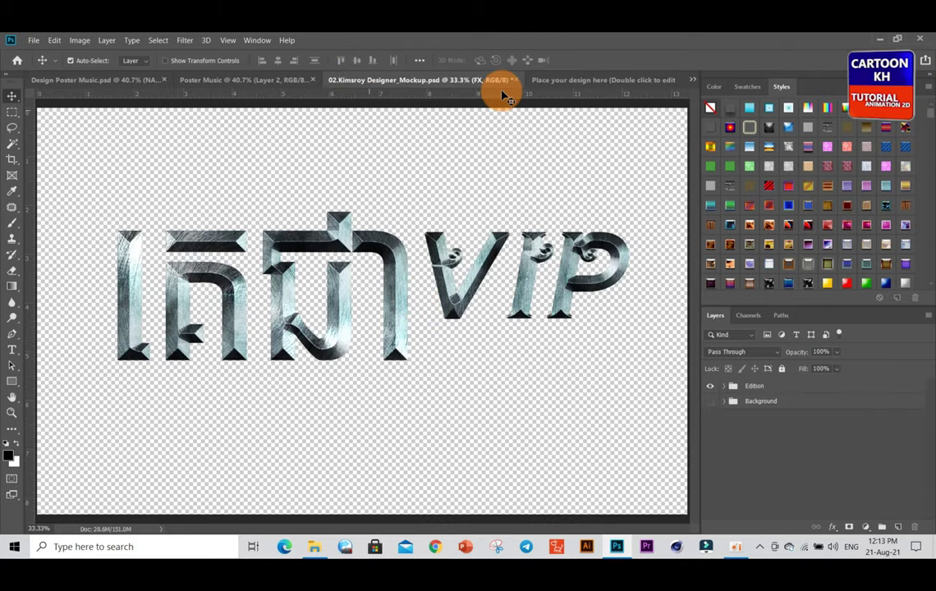
click(578, 87)
click(382, 282)
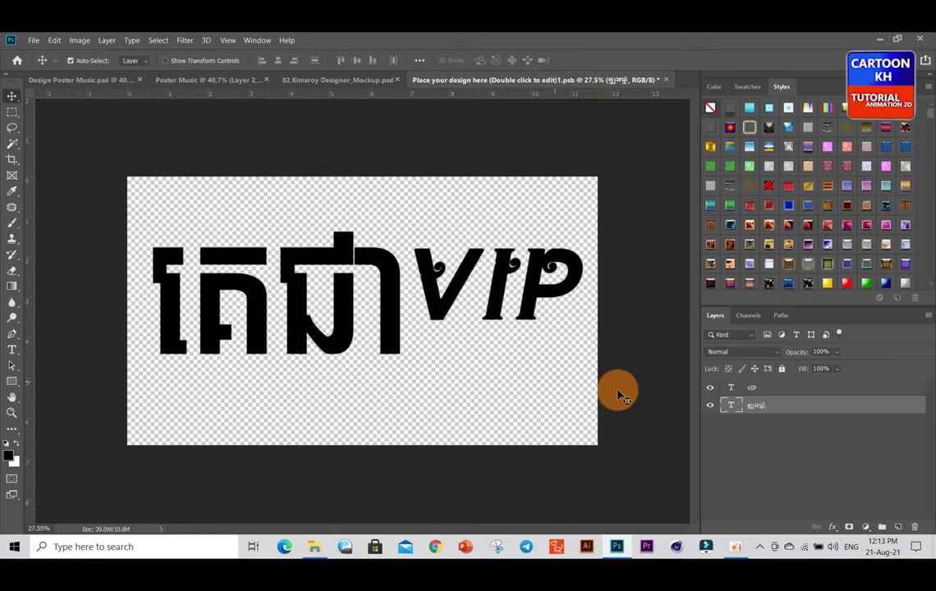
click(344, 80)
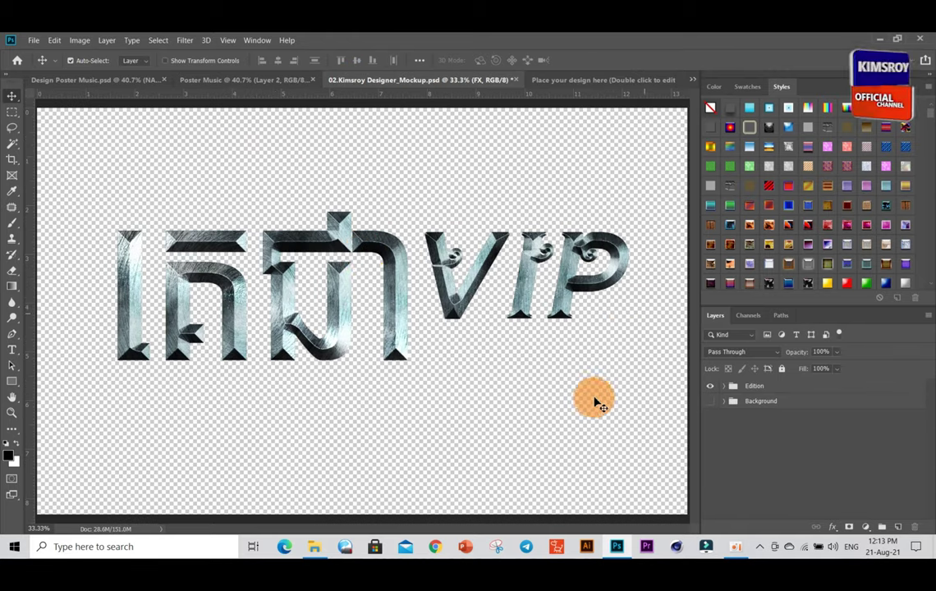
click(558, 82)
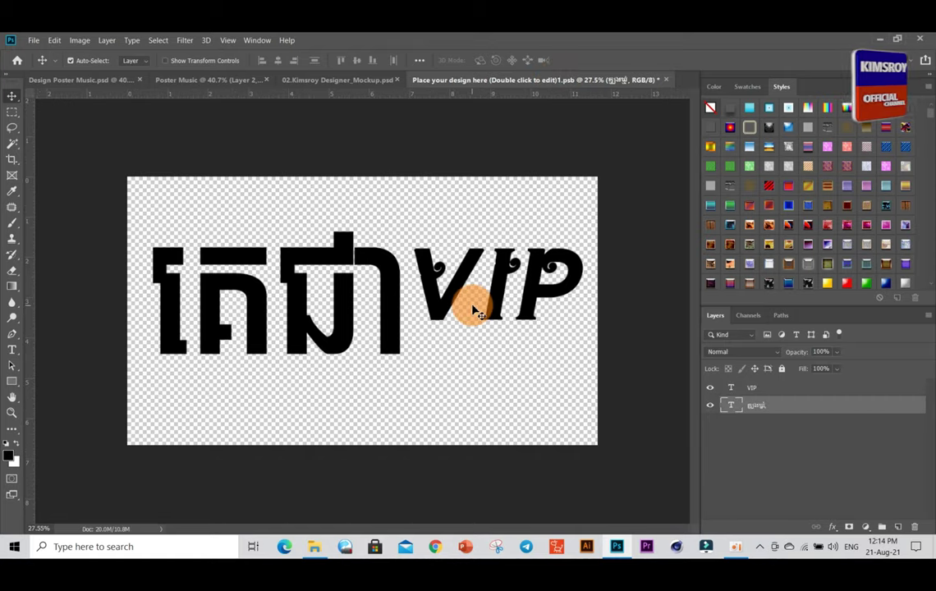
click(362, 80)
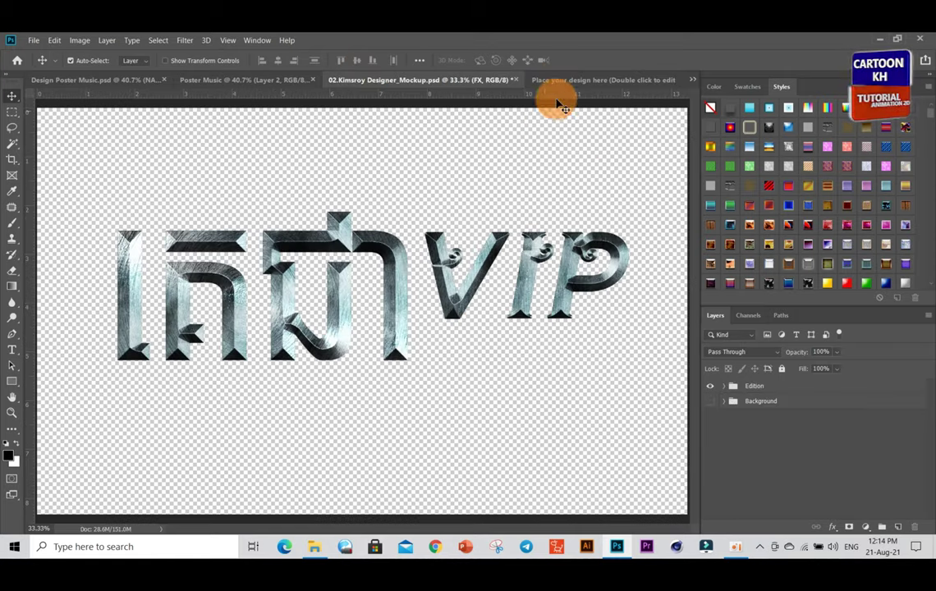
Switch to the Place your design here document and rasterize the Khmer type layer.
click(562, 81)
scroll(349, 249, up, 1)
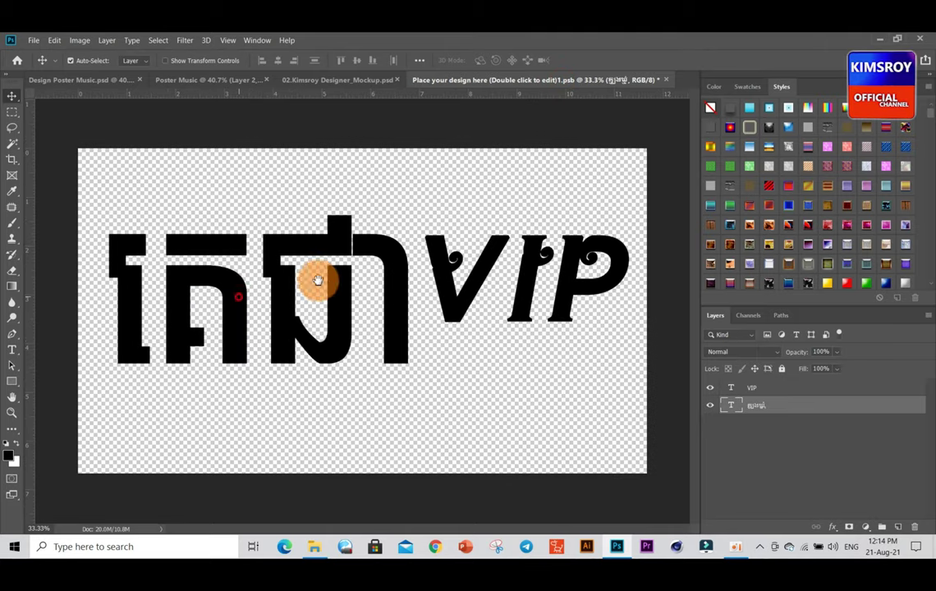
scroll(365, 287, up, 1)
scroll(288, 290, up, 1)
scroll(276, 282, down, 1)
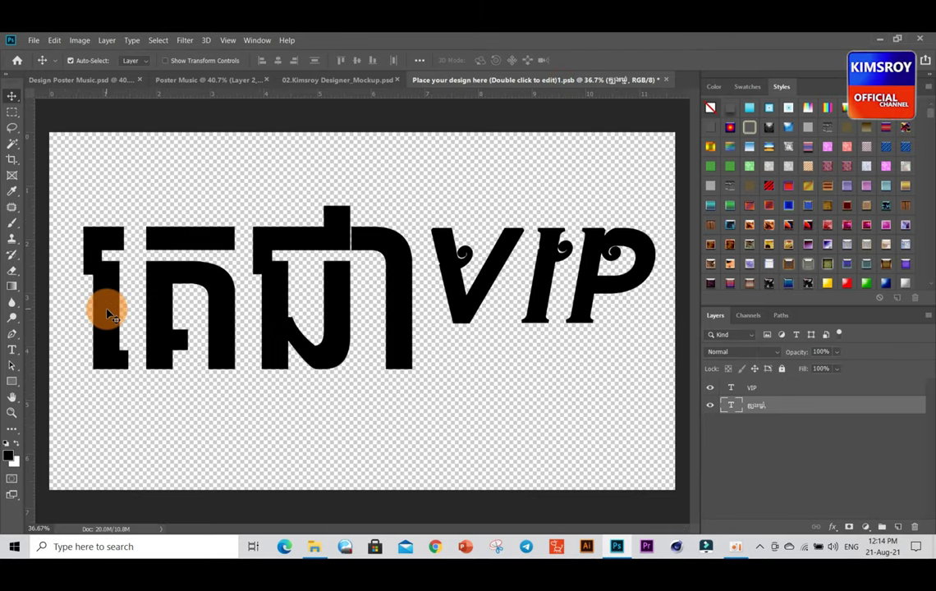
key(t)
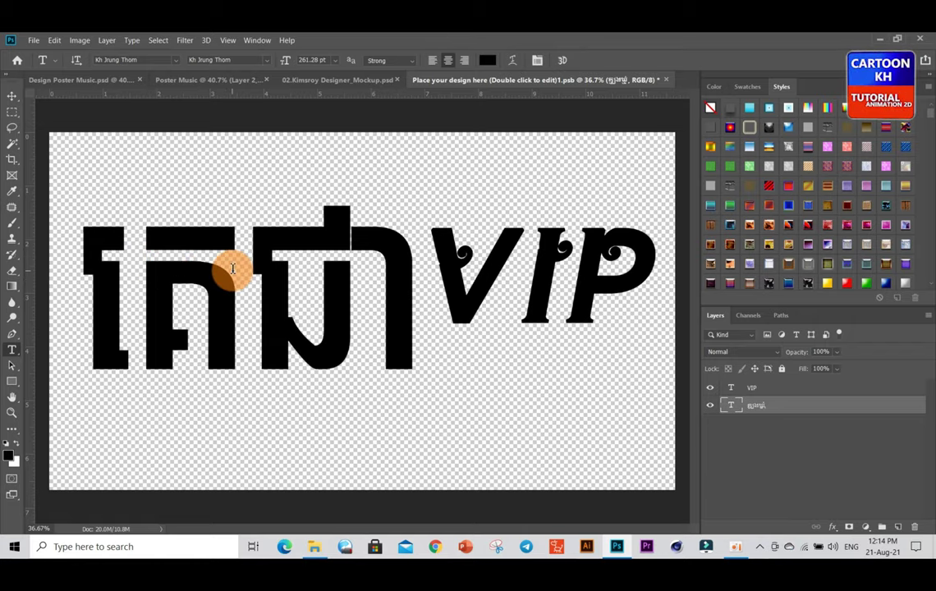
scroll(138, 265, up, 2)
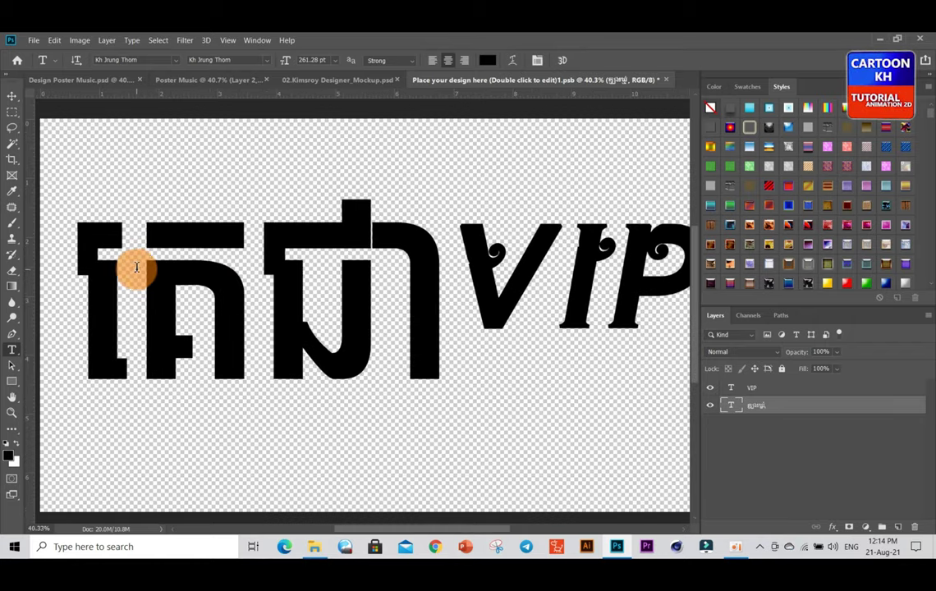
scroll(115, 273, up, 5)
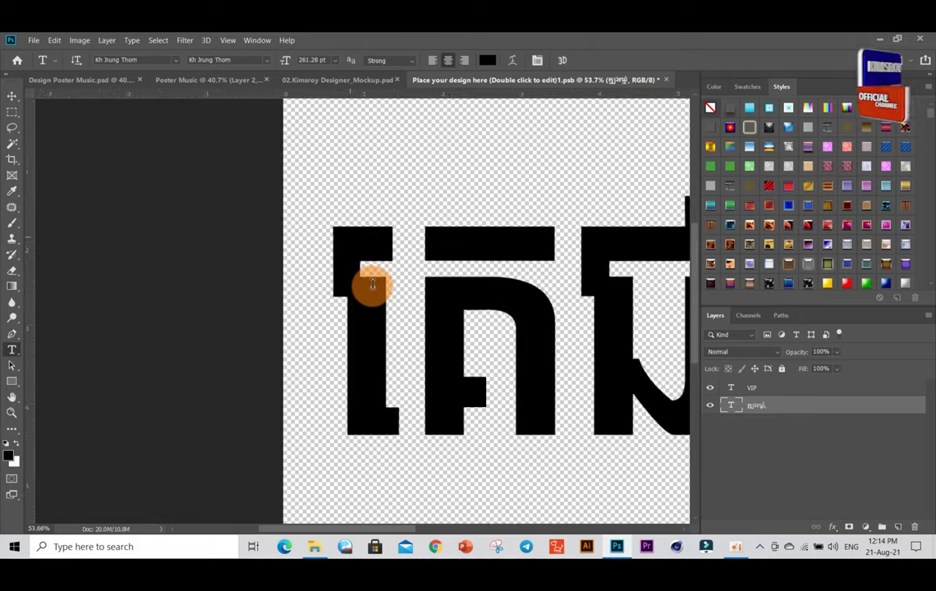
right_click(844, 408)
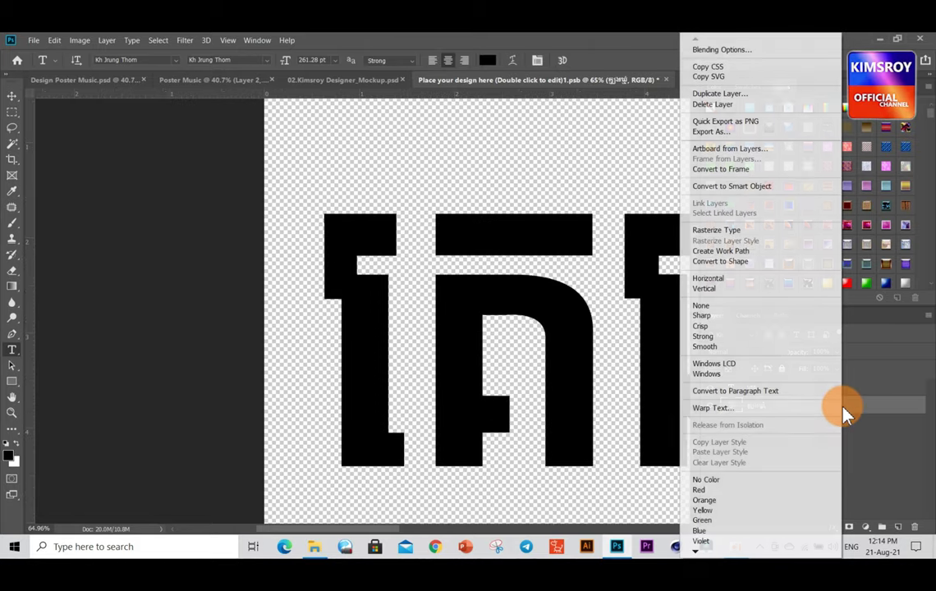
click(715, 230)
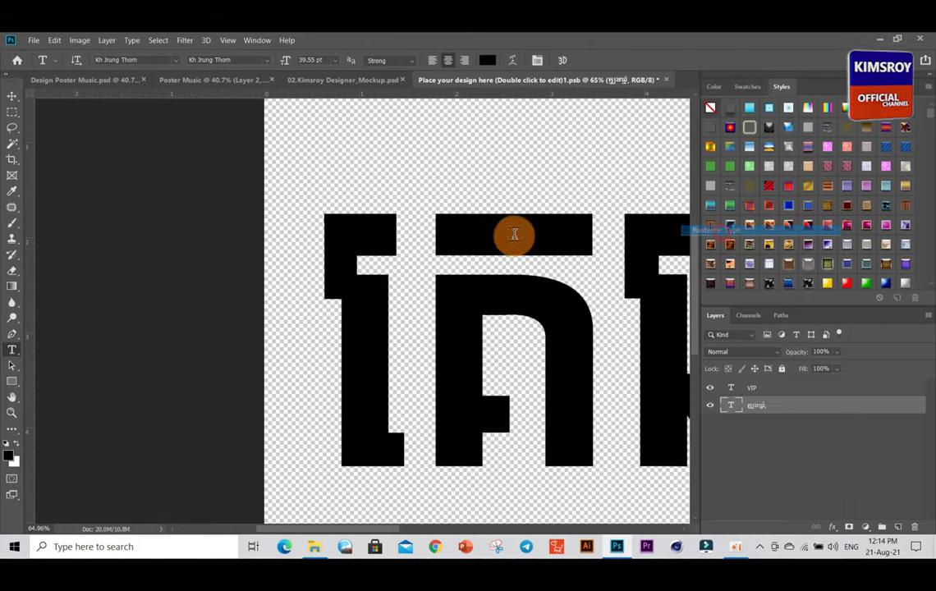
key(v)
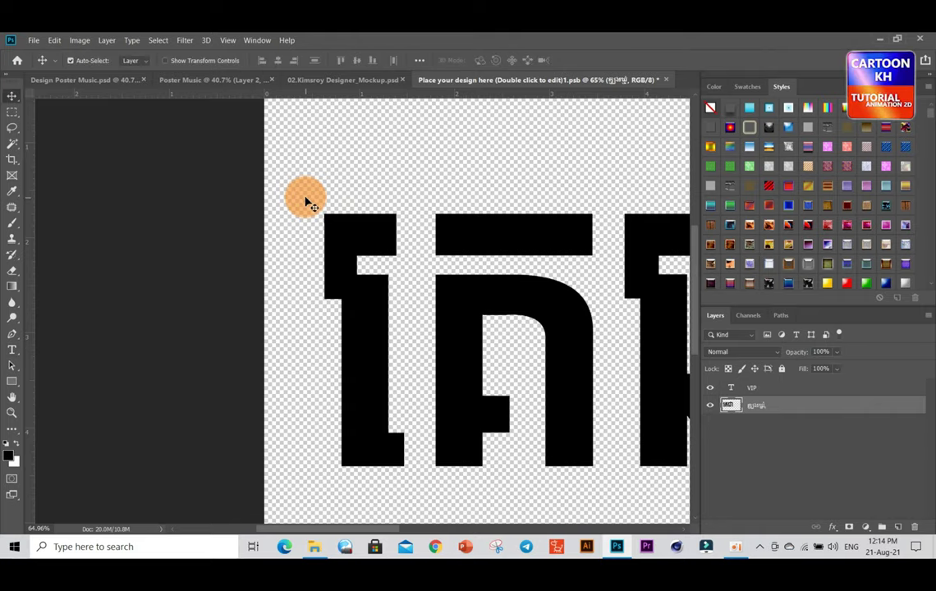
Select the upper hook of the first Khmer letter with a rectangular marquee and delete it.
key(m)
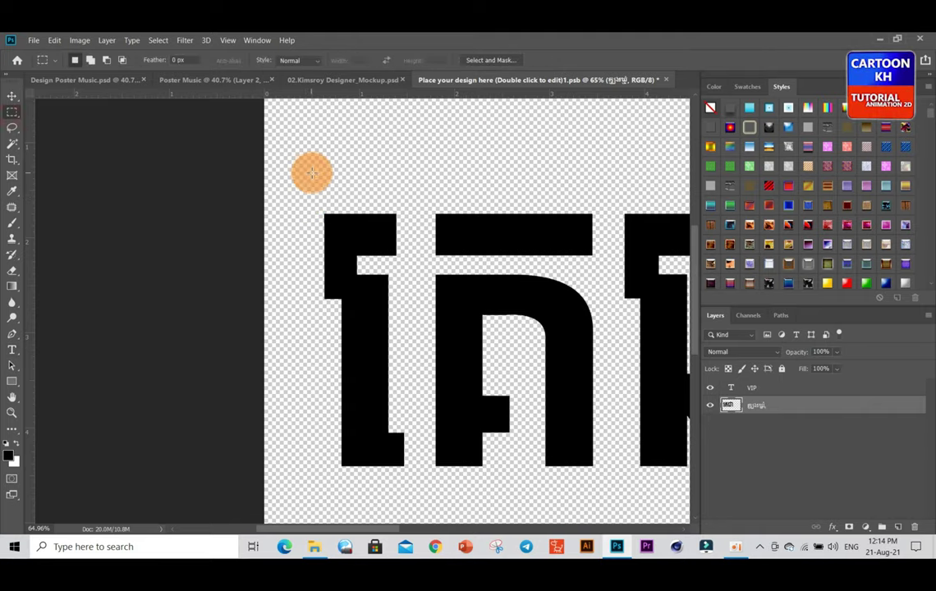
drag(295, 177, 405, 289)
key(Delete)
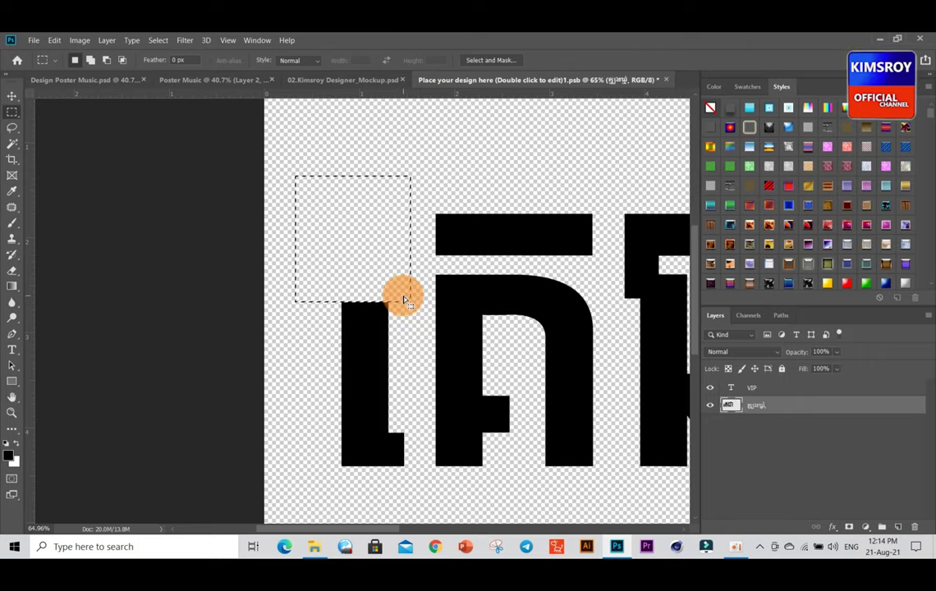
click(9, 97)
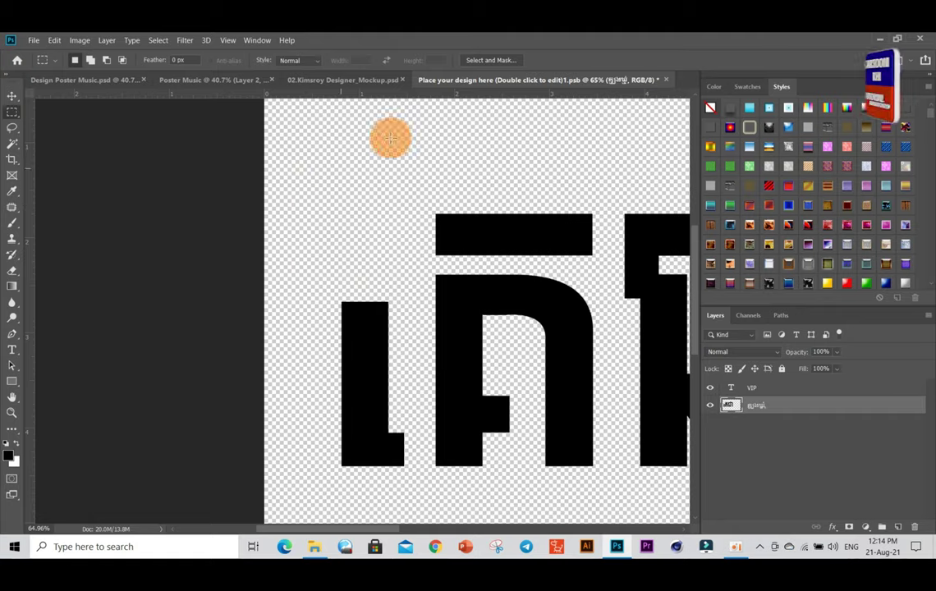
Place a horizontal guide along the top edge of the Khmer letters and stretch the first letter's stem up to it.
drag(450, 96, 468, 213)
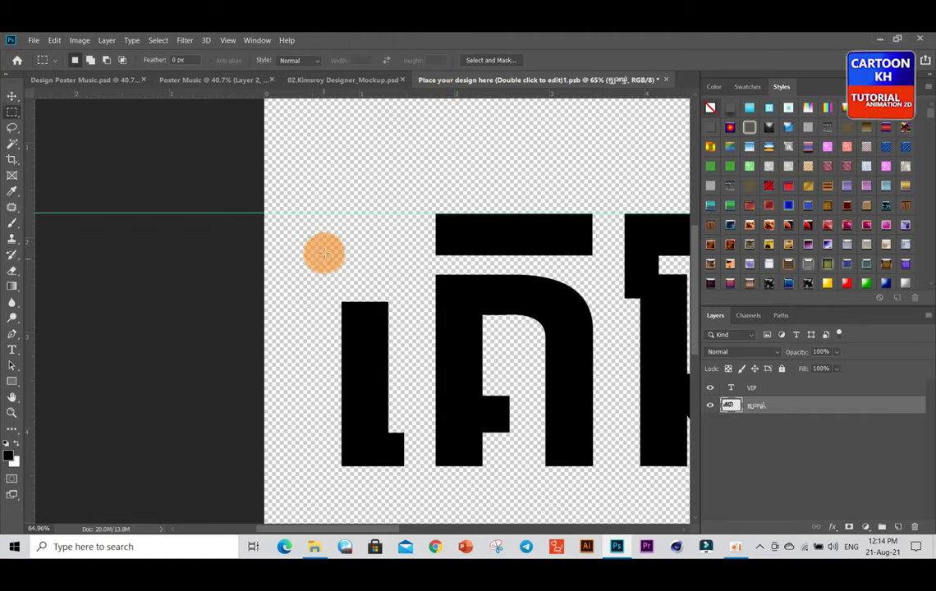
drag(330, 208, 400, 351)
key(ctrl+t)
drag(367, 209, 376, 349)
scroll(376, 349, down, 2)
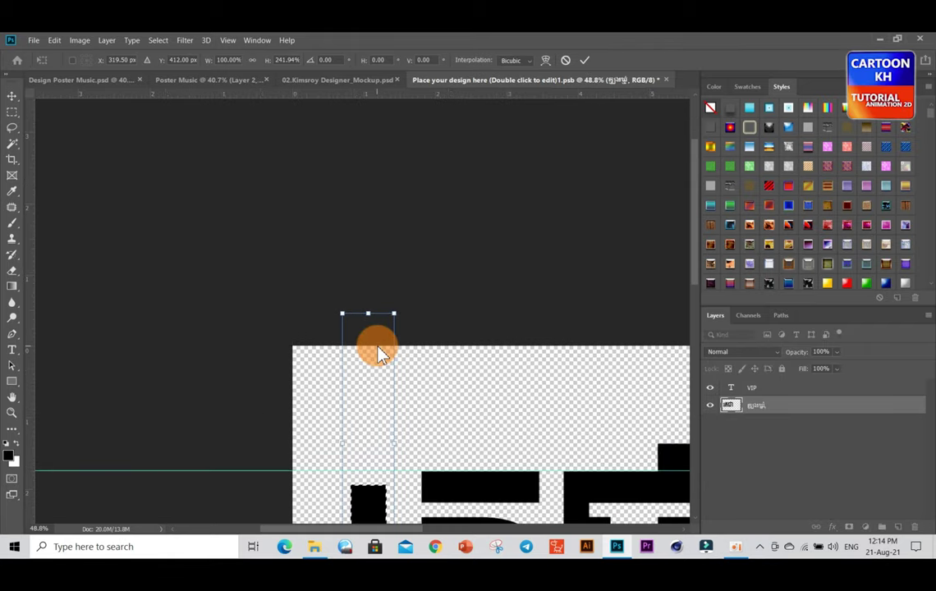
drag(499, 403, 493, 264)
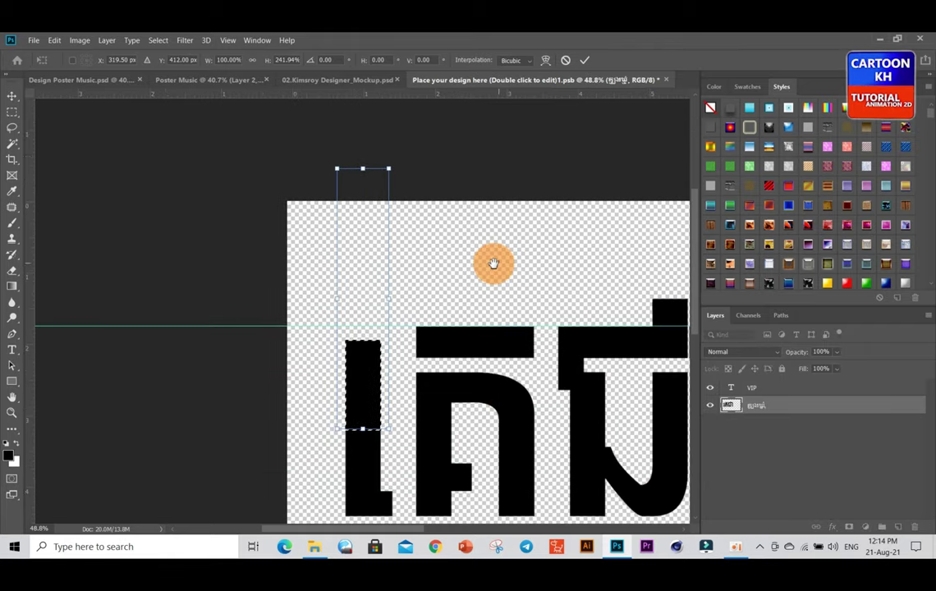
drag(363, 169, 371, 130)
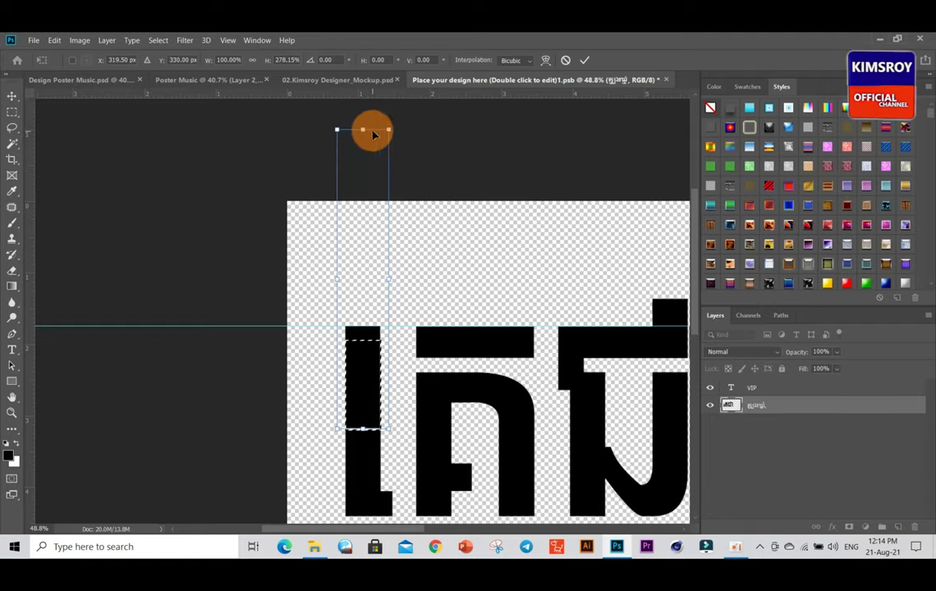
click(581, 62)
key(m)
key(ctrl+d)
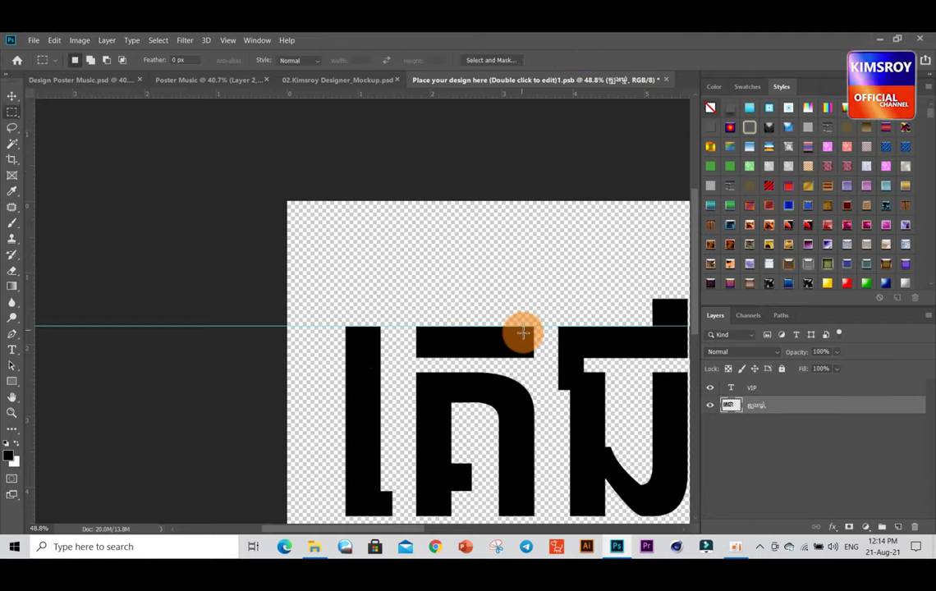
key(ctrl+minus)
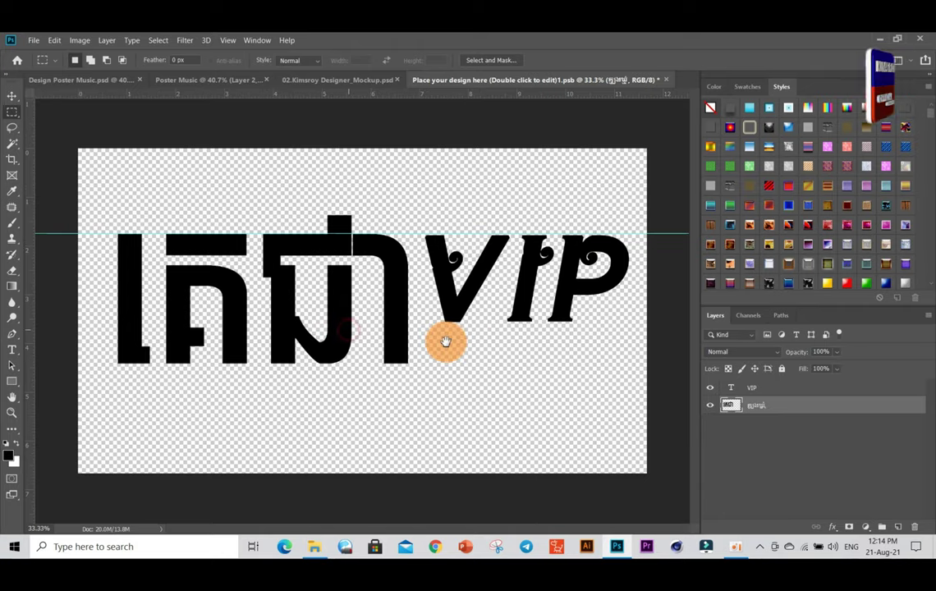
Try the Kh Jrung Thom font on the VIP text.
key(v)
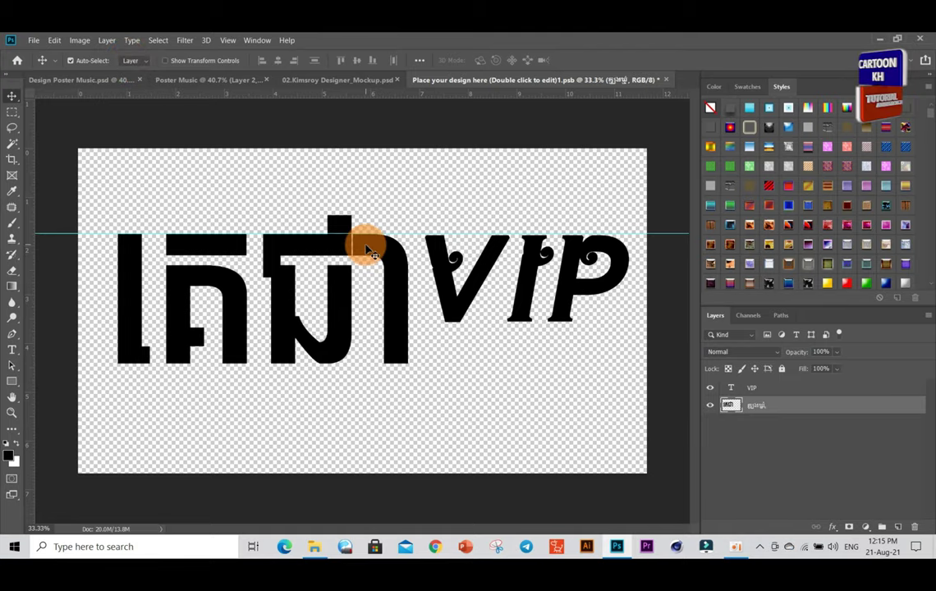
double_click(515, 261)
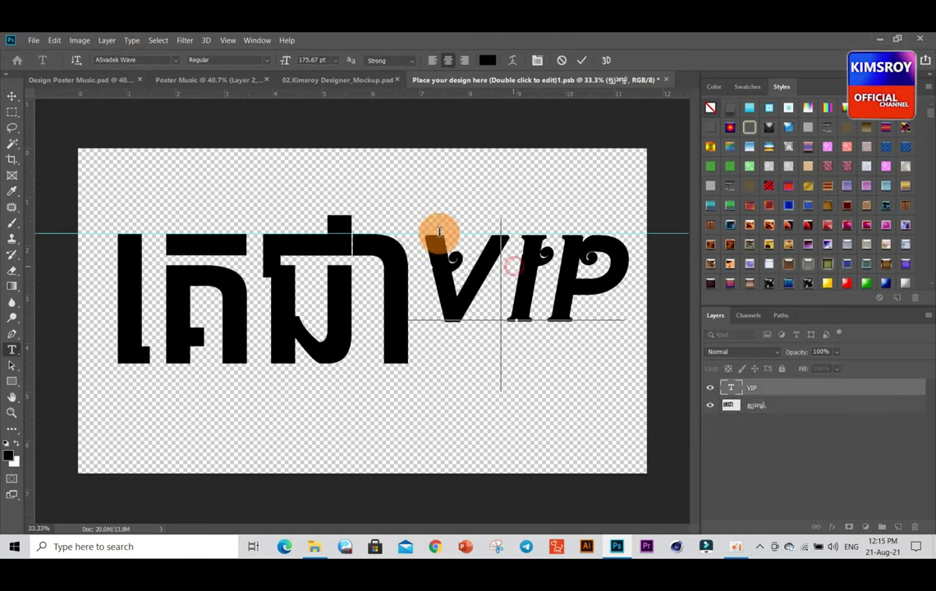
click(178, 62)
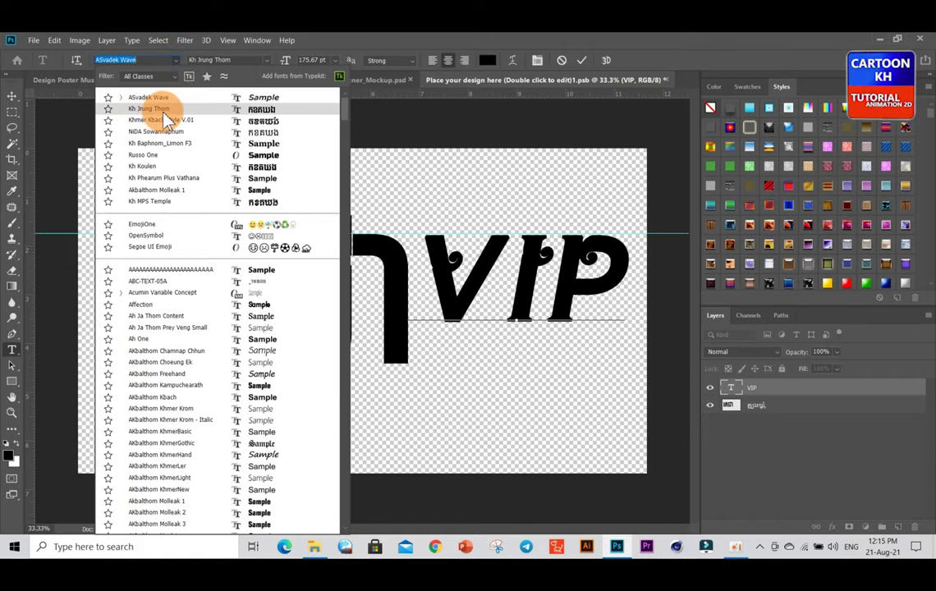
click(585, 73)
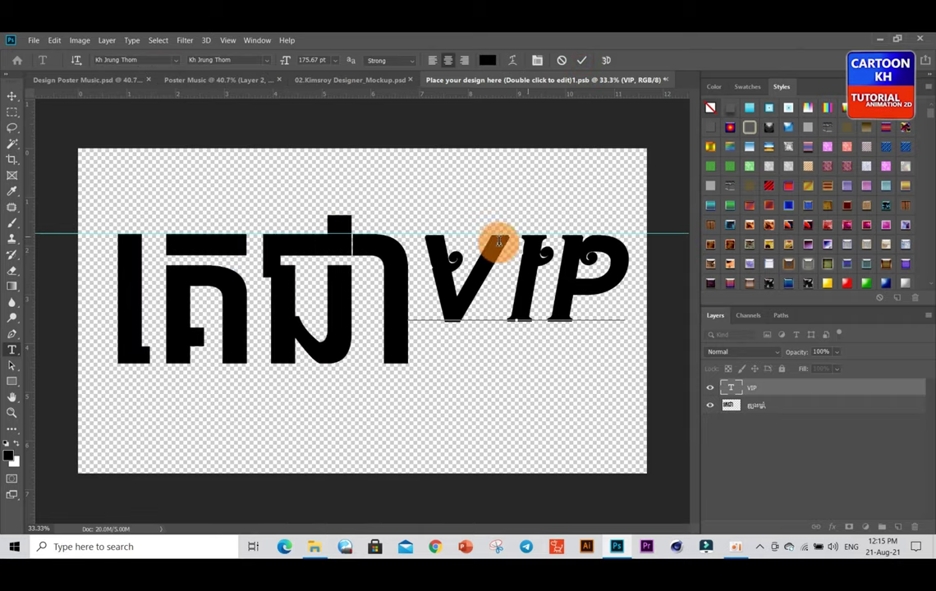
click(12, 96)
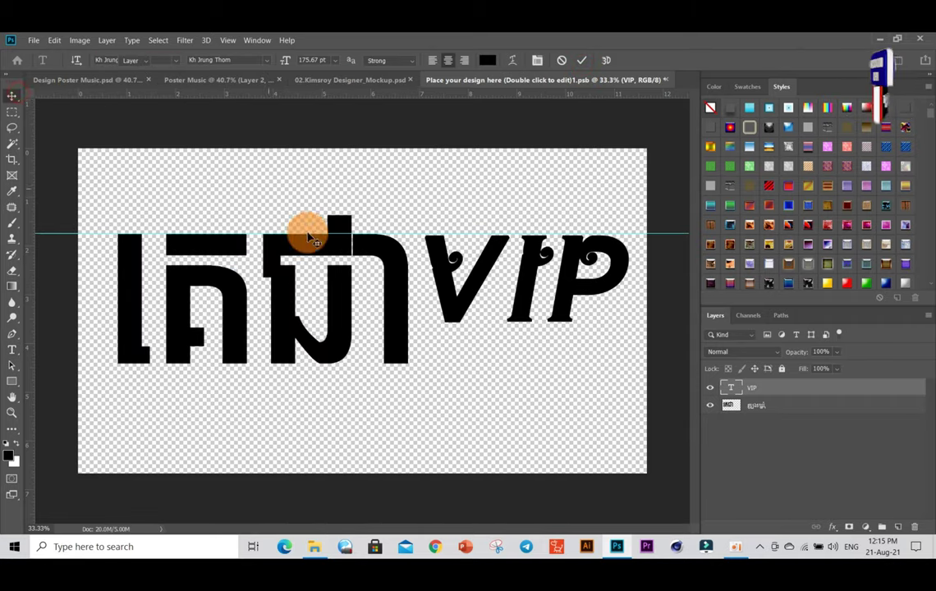
Move the Khmer word about 0.1 in left and skew it horizontally to about -6.72° so it slants like VIP.
click(397, 269)
drag(395, 283, 393, 283)
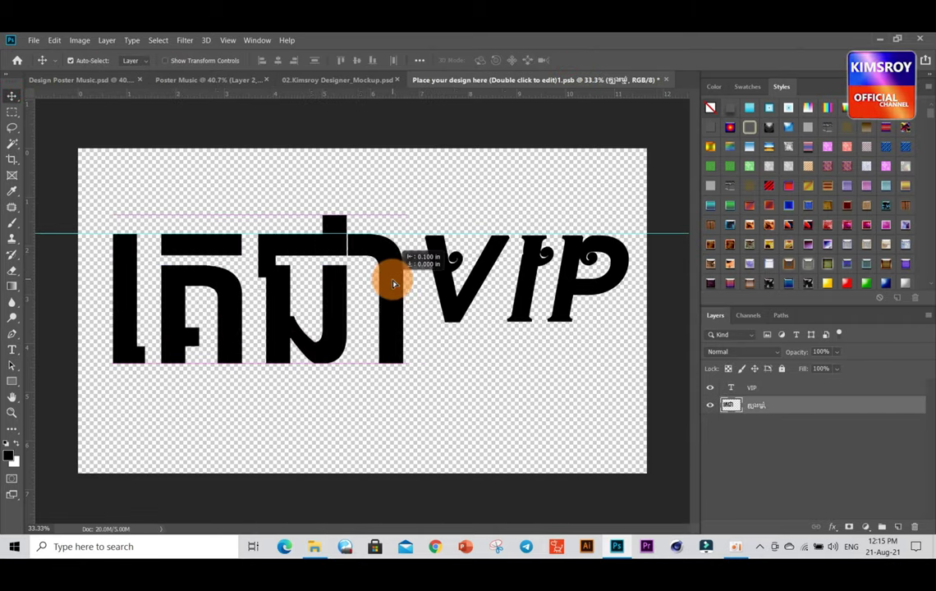
key(ctrl+t)
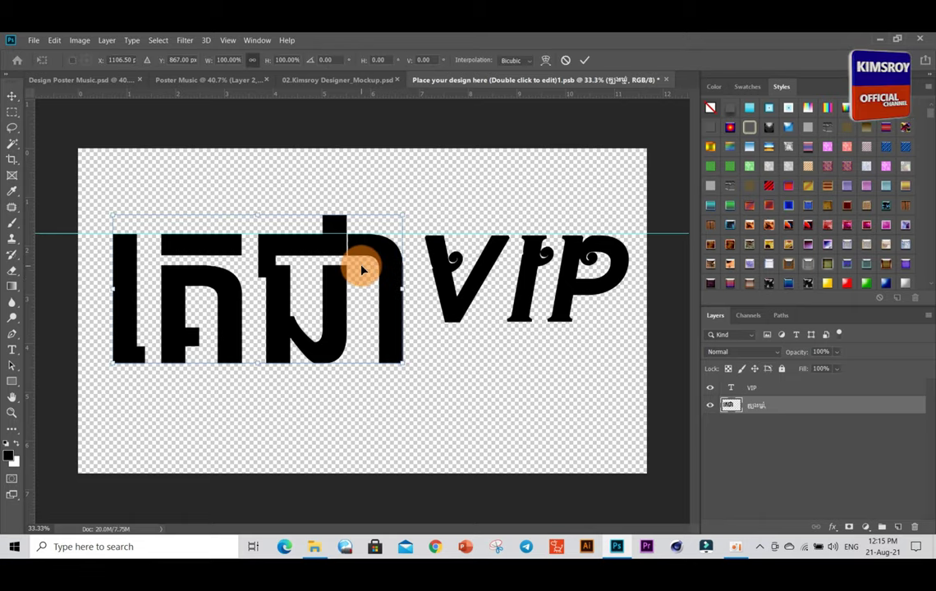
right_click(284, 257)
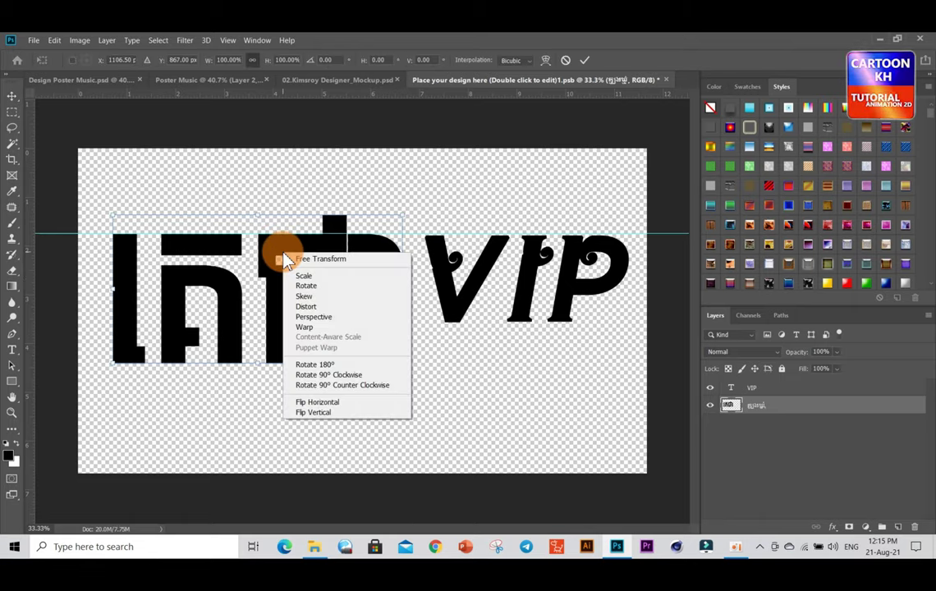
click(328, 298)
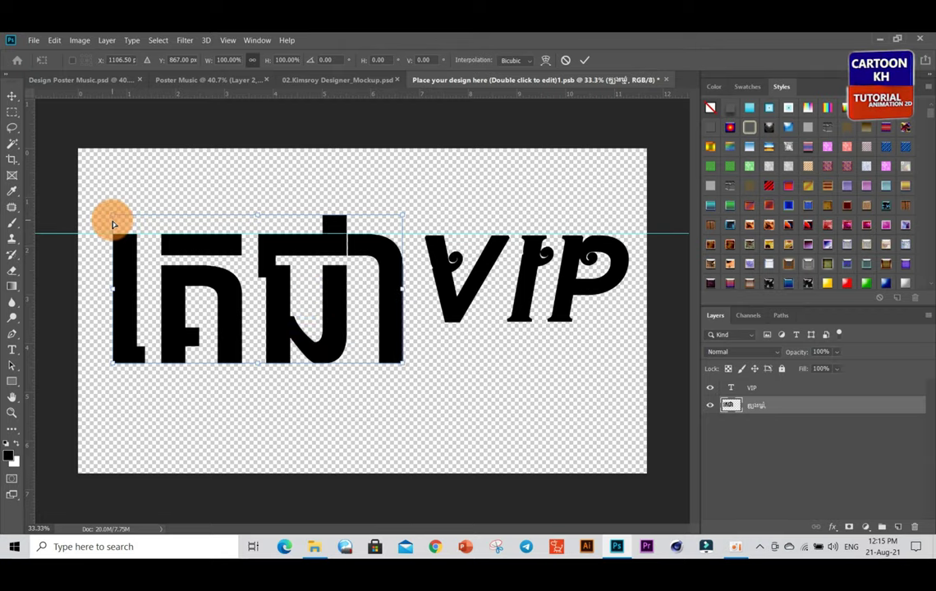
drag(113, 219, 117, 216)
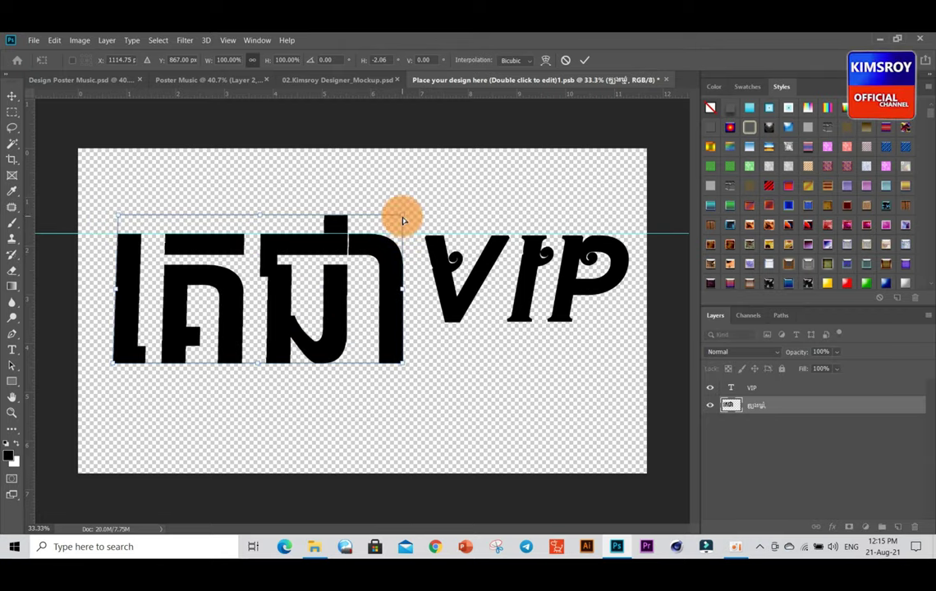
drag(403, 218, 418, 224)
drag(119, 217, 131, 218)
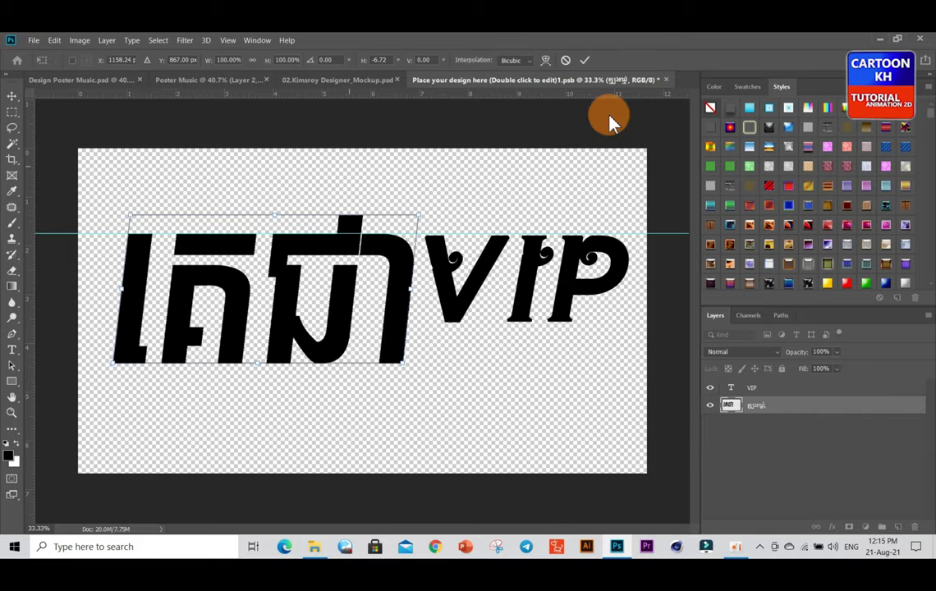
click(585, 60)
Select the Khmer word and VIP layers together and save the title source document.
scroll(417, 287, down, 1)
scroll(418, 288, down, 1)
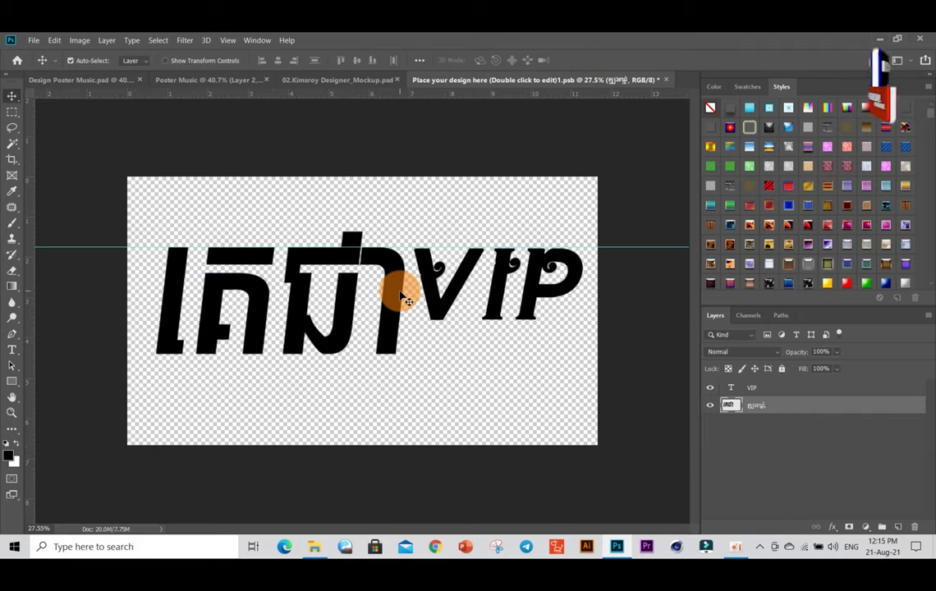
click(484, 333)
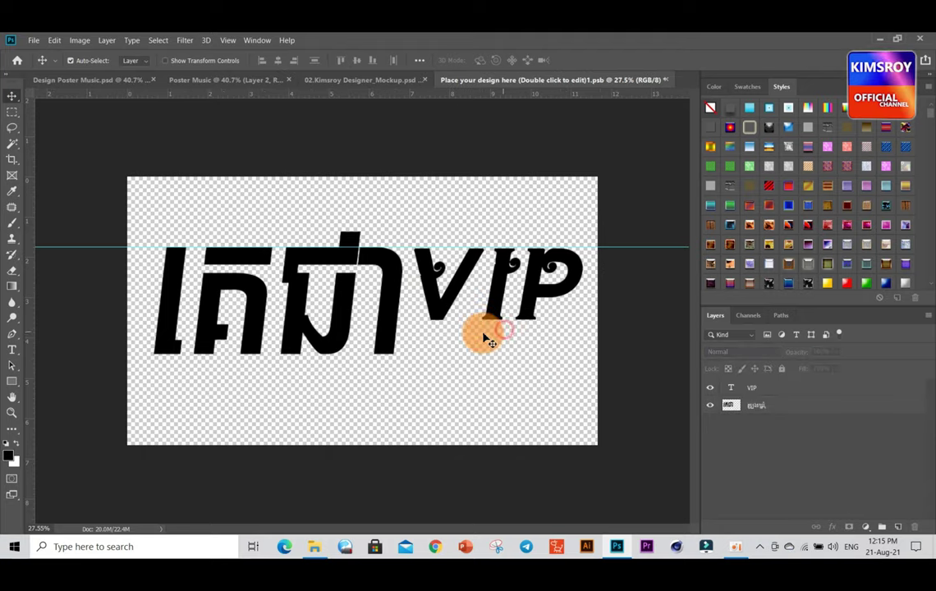
drag(557, 388, 161, 226)
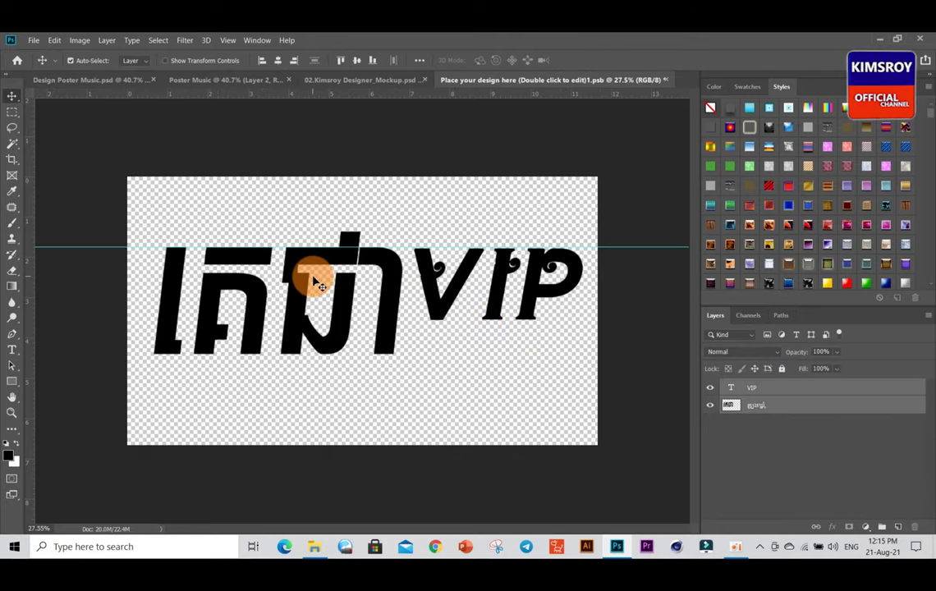
key(ctrl+s)
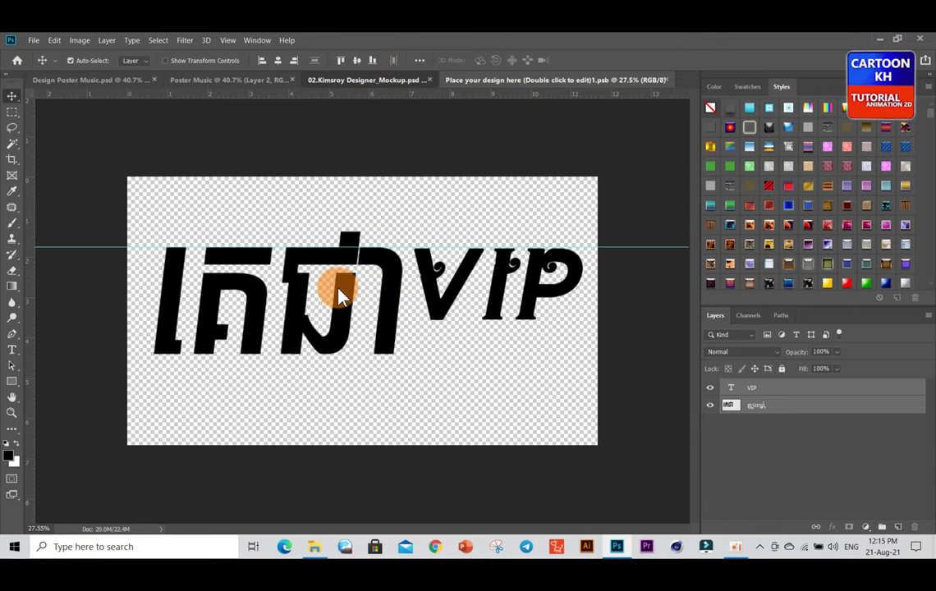
In 02.Kimsroy Designer_Mockup.psd, collapse the Edition group and merge the Edition and Background groups into one layer.
key(ctrl+shift+Tab)
drag(630, 361, 39, 176)
drag(341, 314, 439, 334)
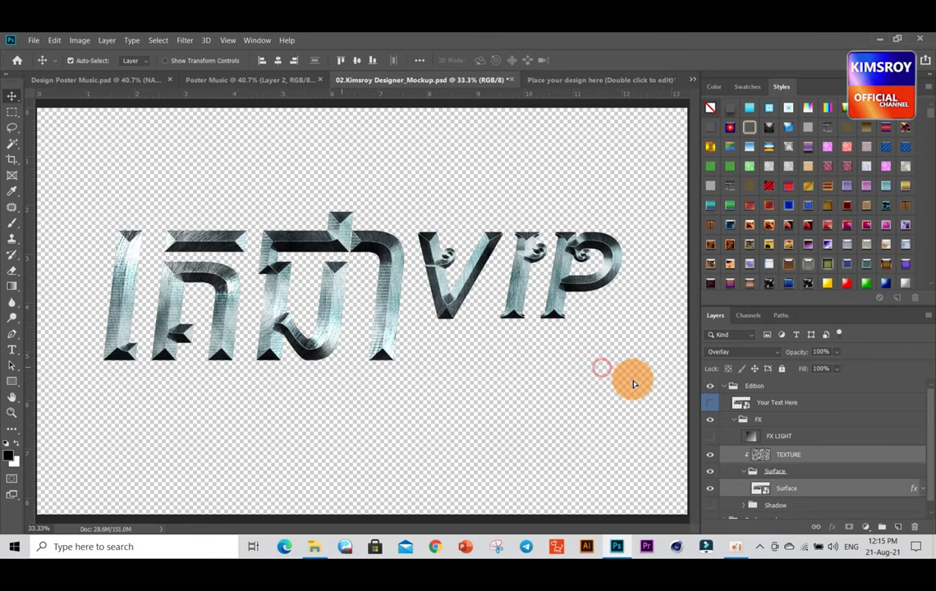
click(722, 393)
click(722, 393)
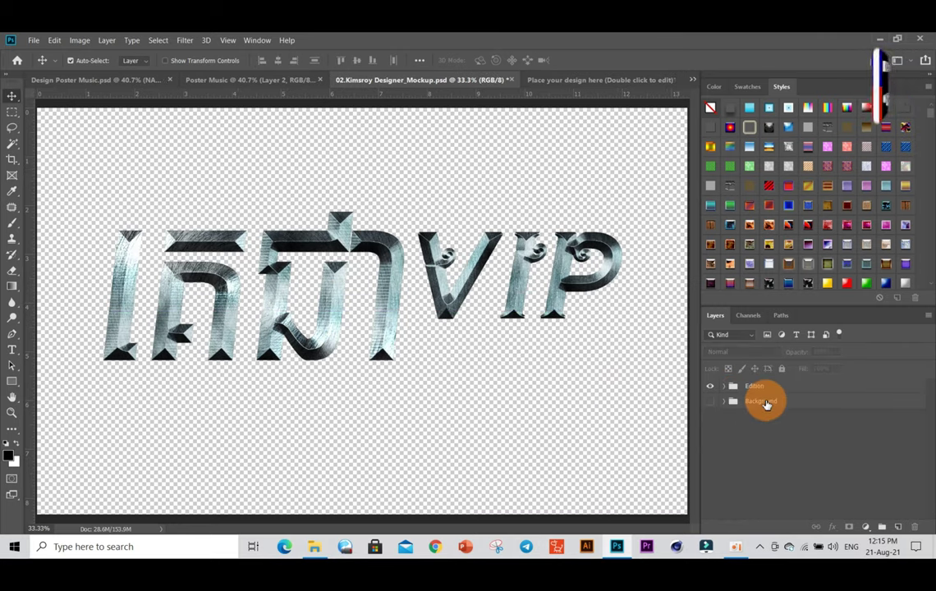
shift+click(763, 399)
right_click(763, 399)
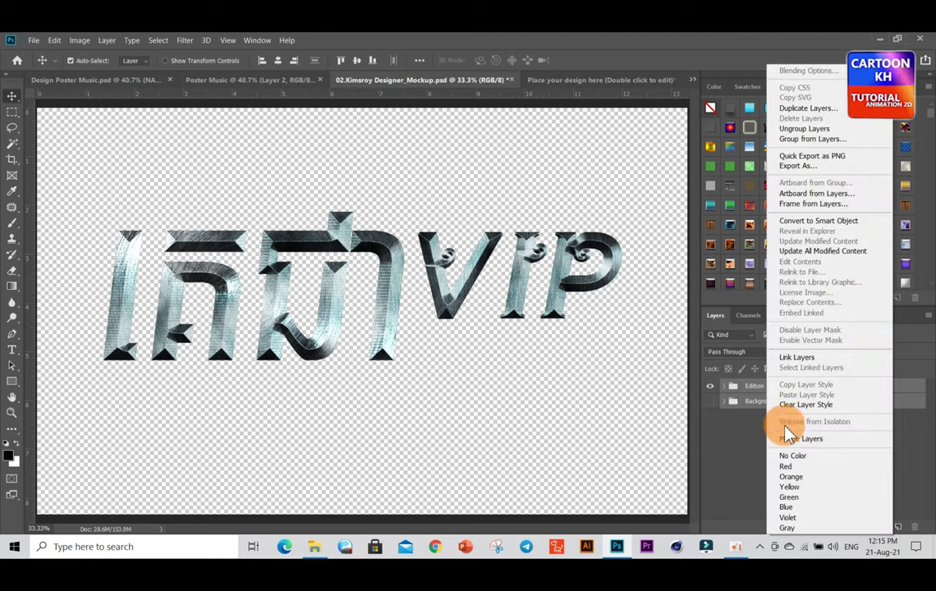
click(800, 440)
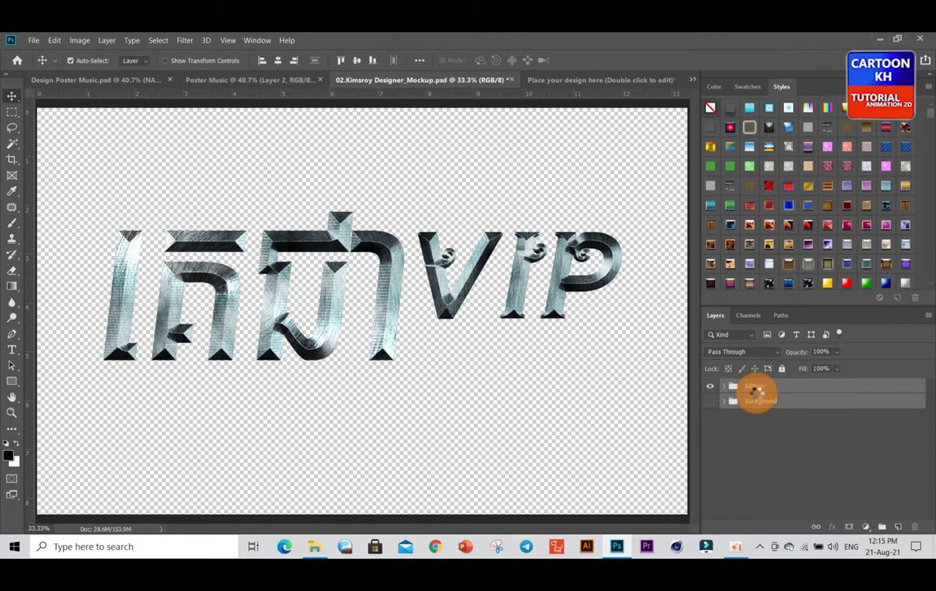
Bring the merged metallic title into the Poster Music document, scale it to 29.50% and place it beside the woman's shoulder, below her hair.
drag(339, 305, 355, 273)
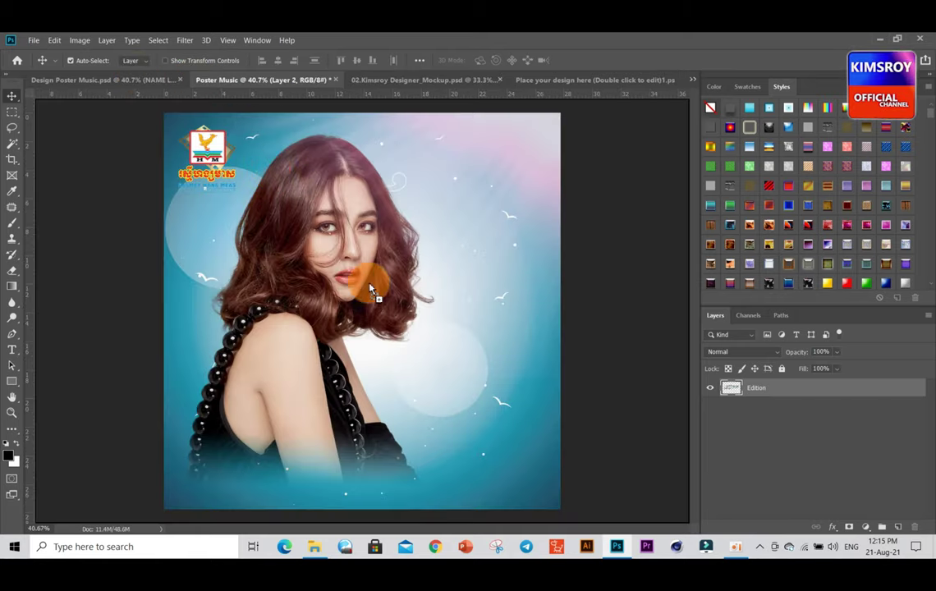
drag(405, 344, 411, 344)
key(ctrl+t)
drag(89, 255, 396, 369)
click(523, 358)
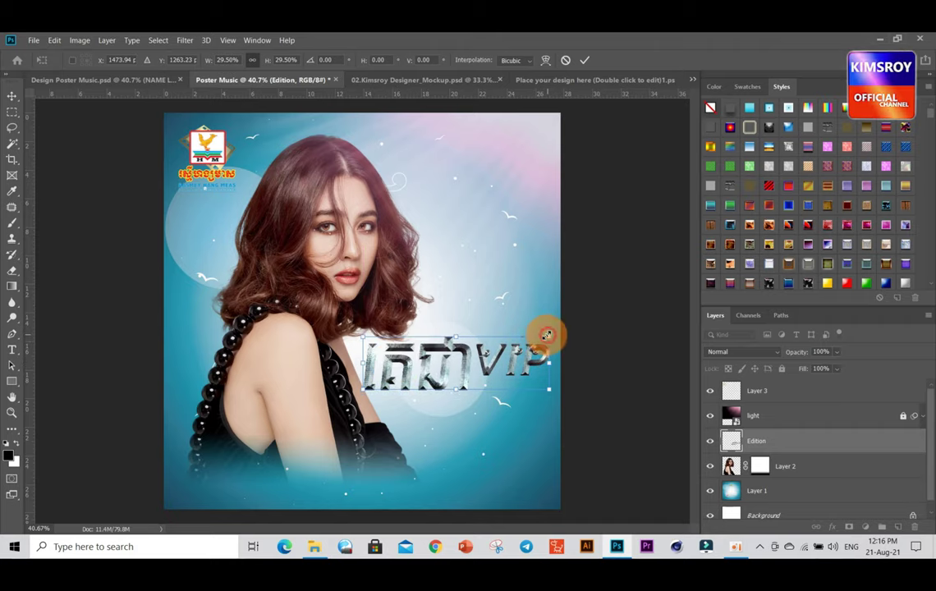
double_click(513, 355)
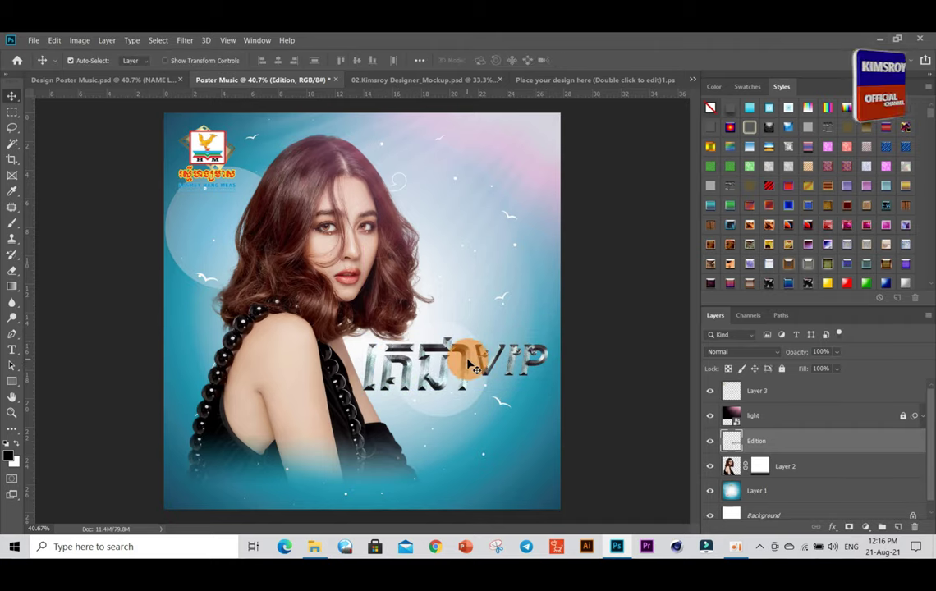
drag(473, 367, 473, 366)
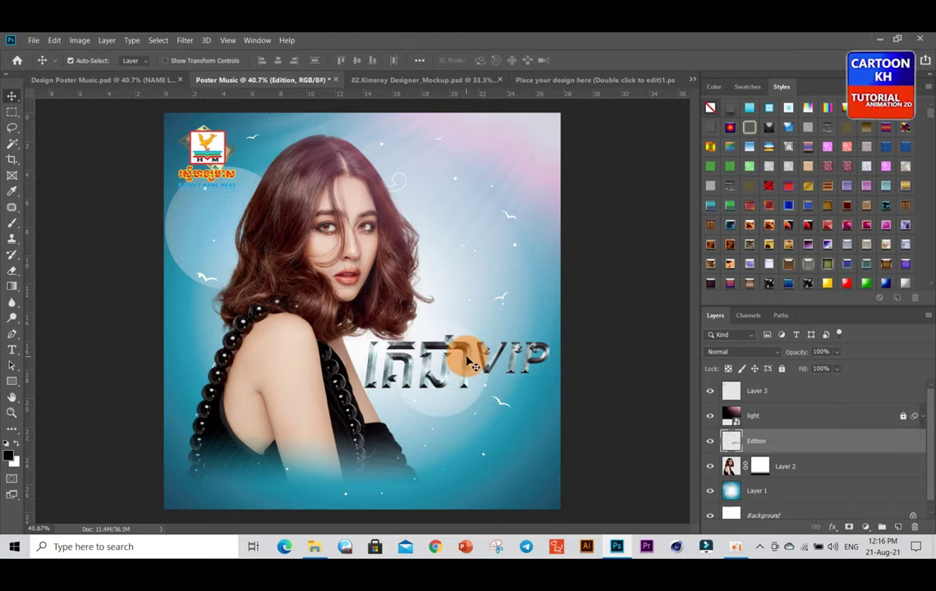
Adjust the title layer's Hue/Saturation with hue -12, saturation +65 and lightness +11.
click(710, 441)
click(710, 440)
drag(733, 444, 584, 408)
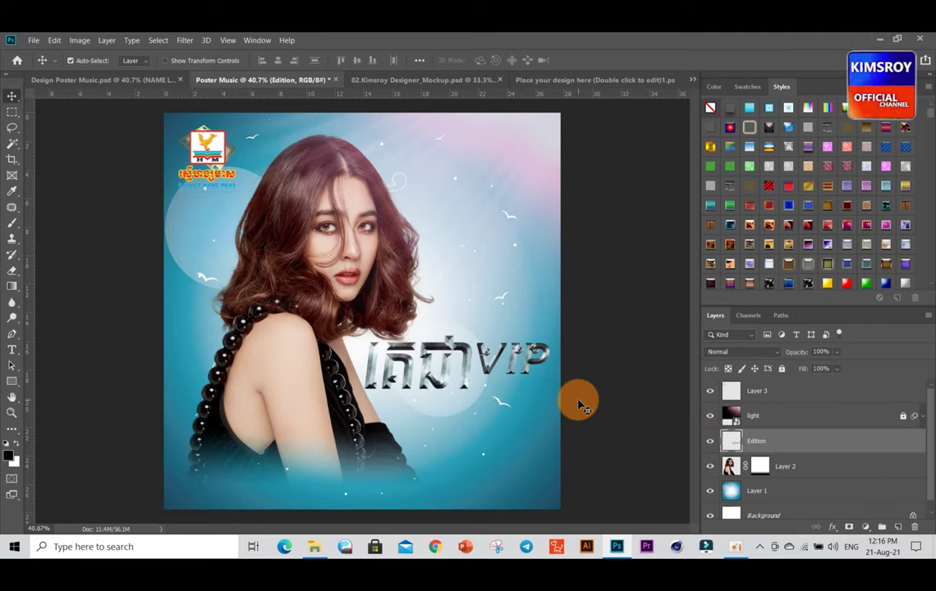
key(ctrl+u)
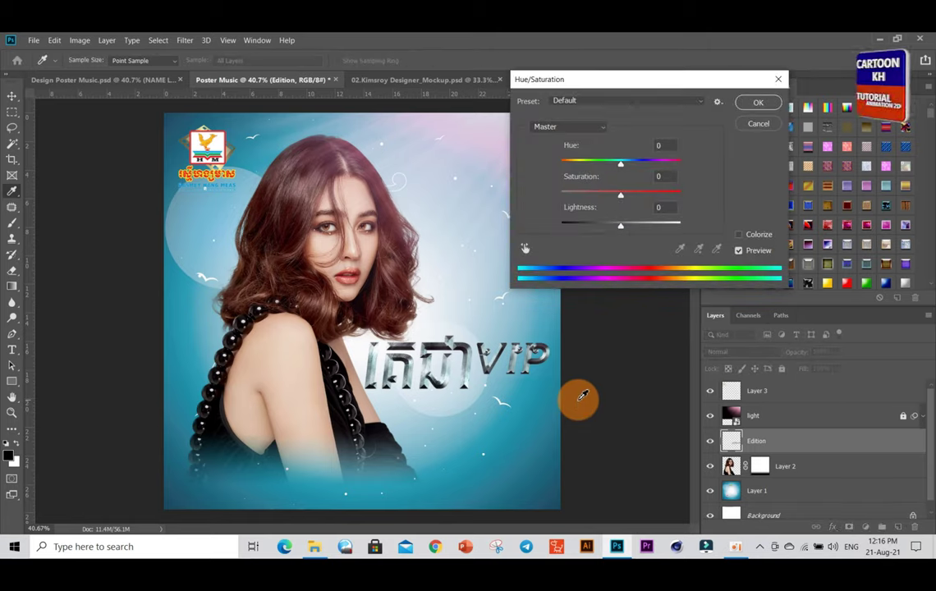
drag(619, 164, 650, 202)
click(602, 164)
mouse_move(602, 167)
mouse_down()
mouse_move(580, 168)
mouse_move(672, 179)
mouse_move(614, 182)
mouse_up()
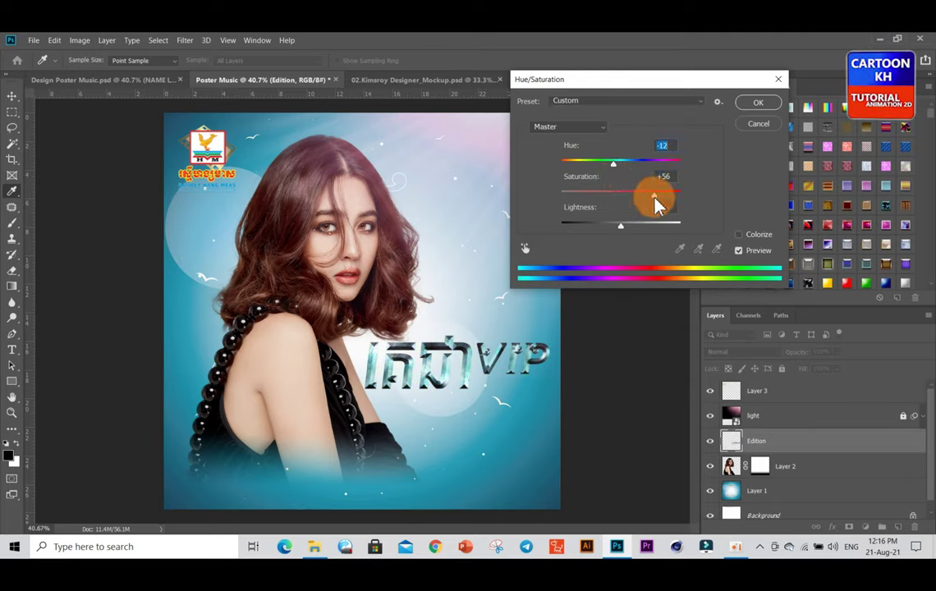
drag(622, 234, 630, 234)
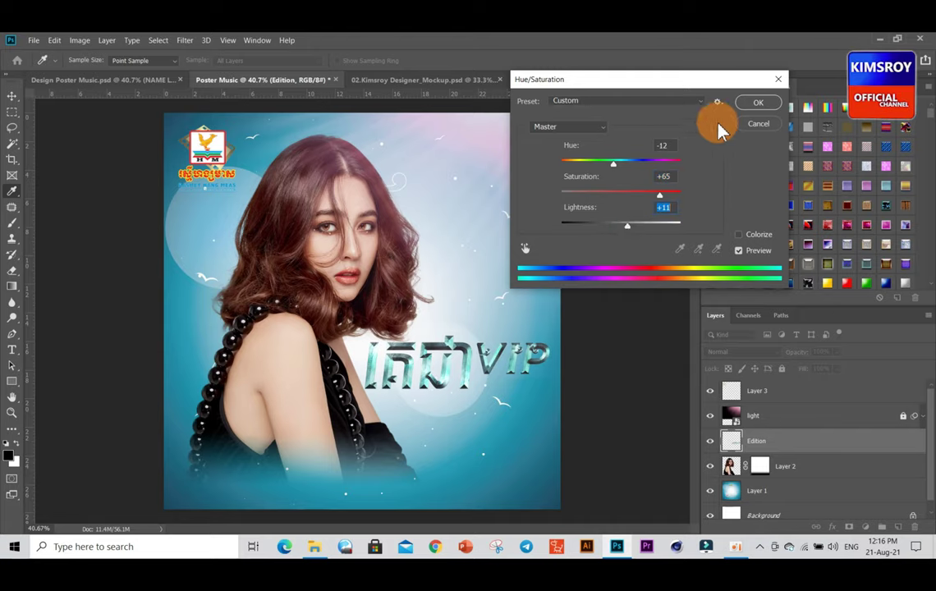
click(743, 113)
key(v)
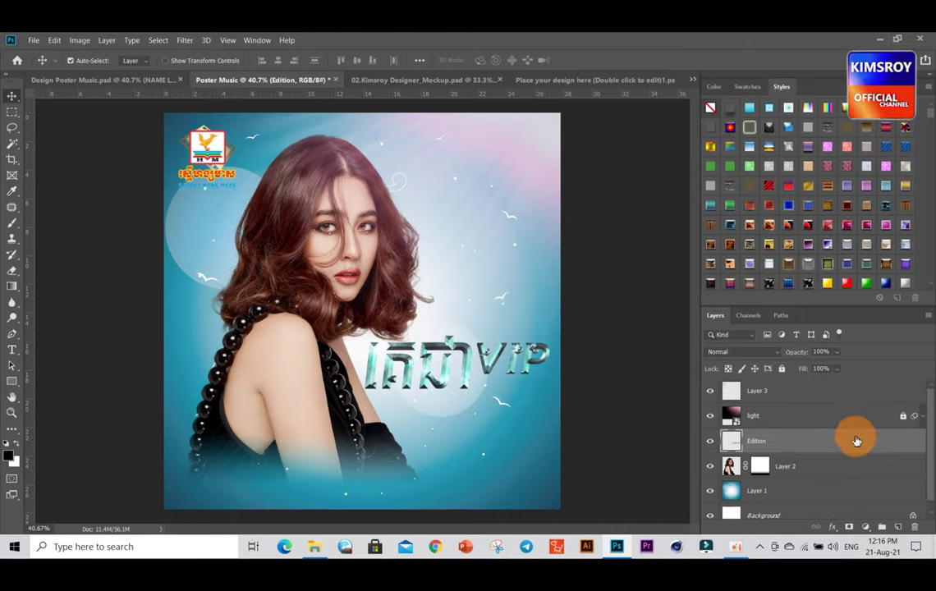
Duplicate the Edition layer, place the copy directly beneath the original and add a drop shadow to the copy.
drag(855, 457, 898, 529)
drag(772, 443, 767, 477)
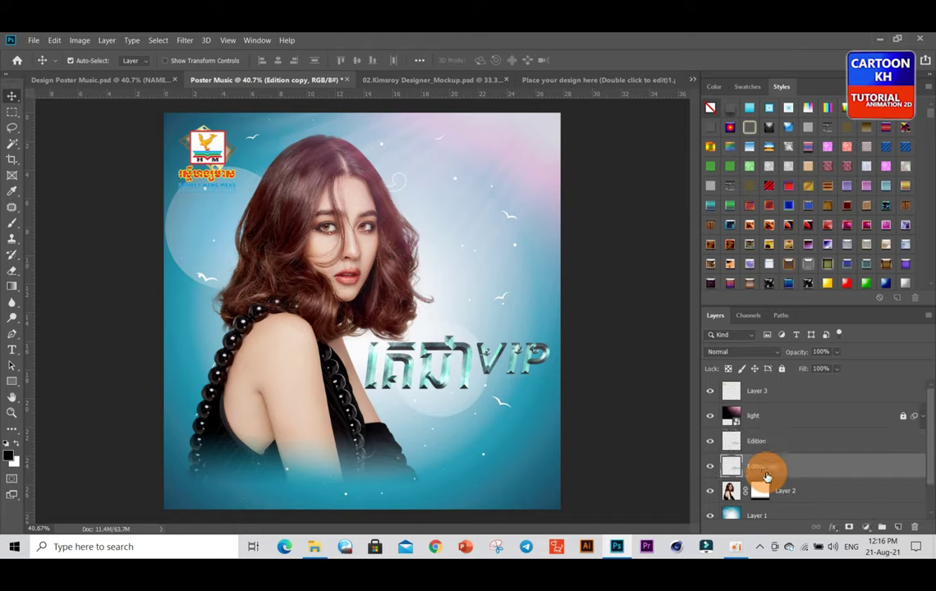
double_click(879, 465)
drag(523, 104, 695, 107)
click(637, 280)
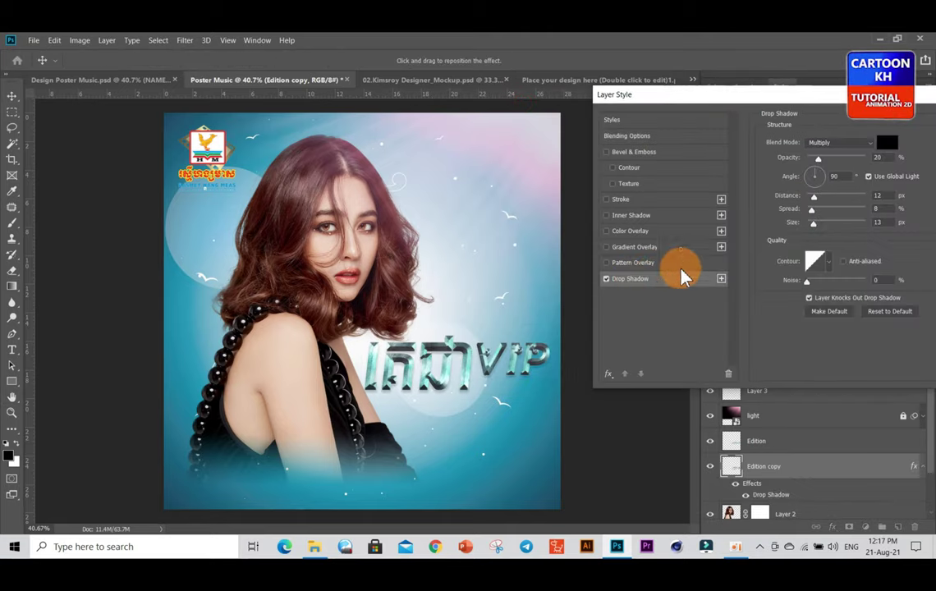
Leave the title copy without a stroke and set its drop shadow to 32% opacity, 8 px distance and 9 px size.
click(624, 201)
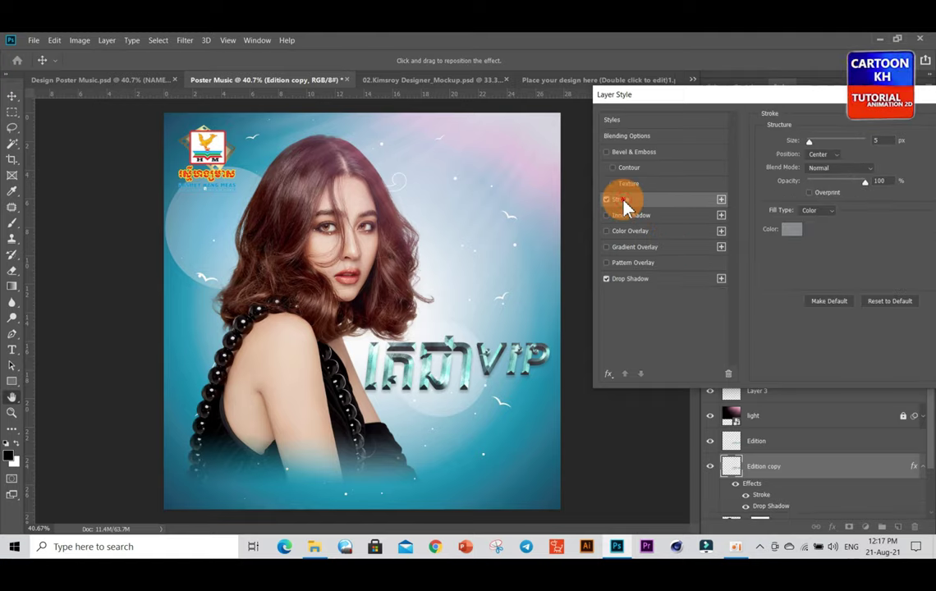
click(632, 281)
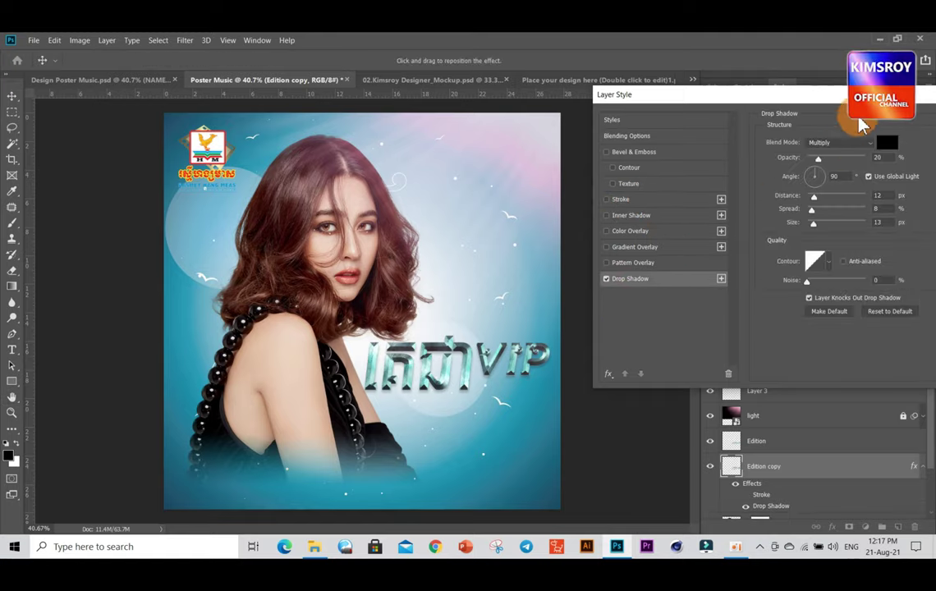
drag(858, 100, 767, 97)
drag(739, 165, 717, 218)
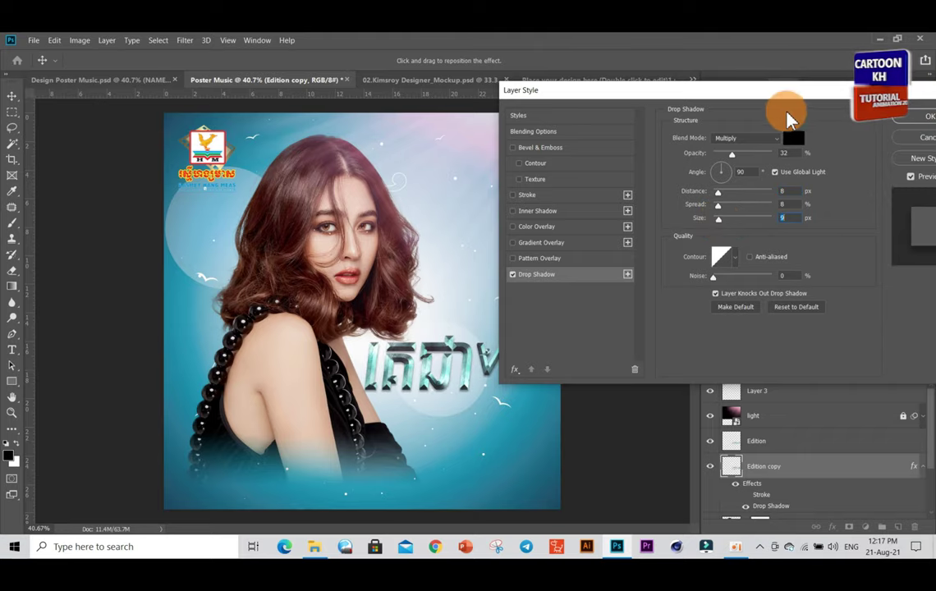
drag(789, 94, 741, 87)
click(852, 114)
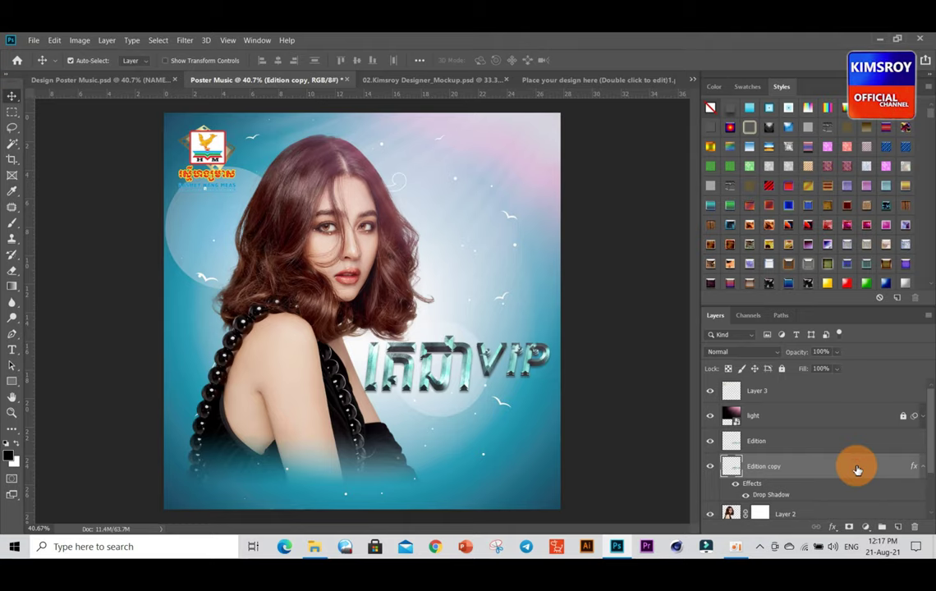
Compare the title with the one in Design Poster Music.psd, examining how the lower part of its letters is coloured.
scroll(426, 360, down, 3)
scroll(403, 367, up, 2)
scroll(403, 367, up, 2)
drag(476, 403, 476, 370)
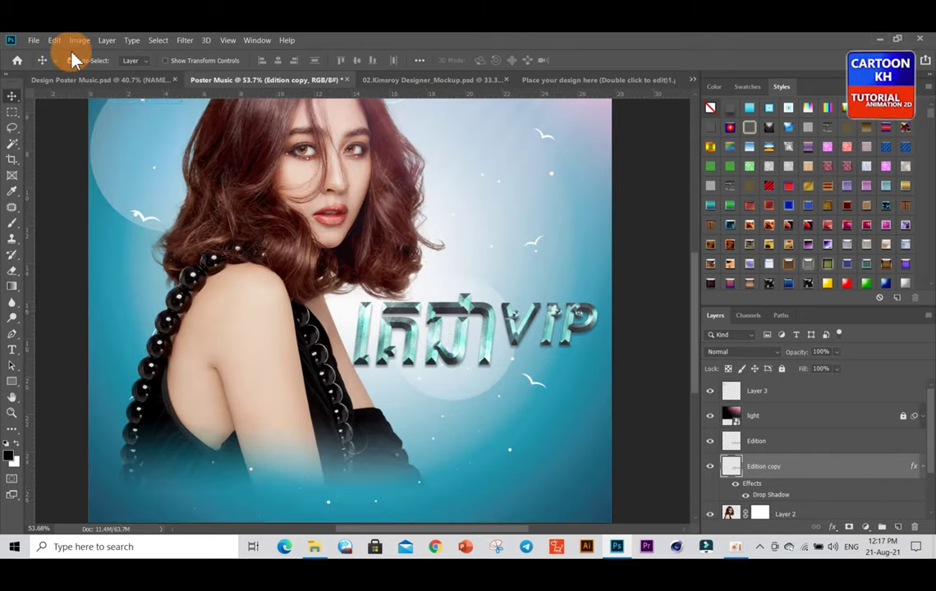
click(72, 80)
scroll(529, 345, up, 3)
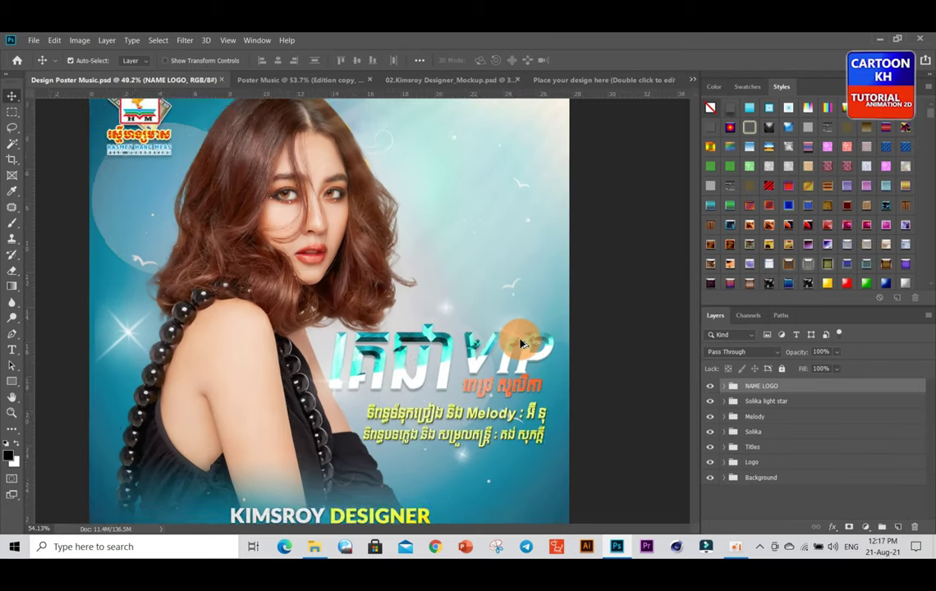
scroll(518, 336, up, 1)
drag(514, 329, 522, 313)
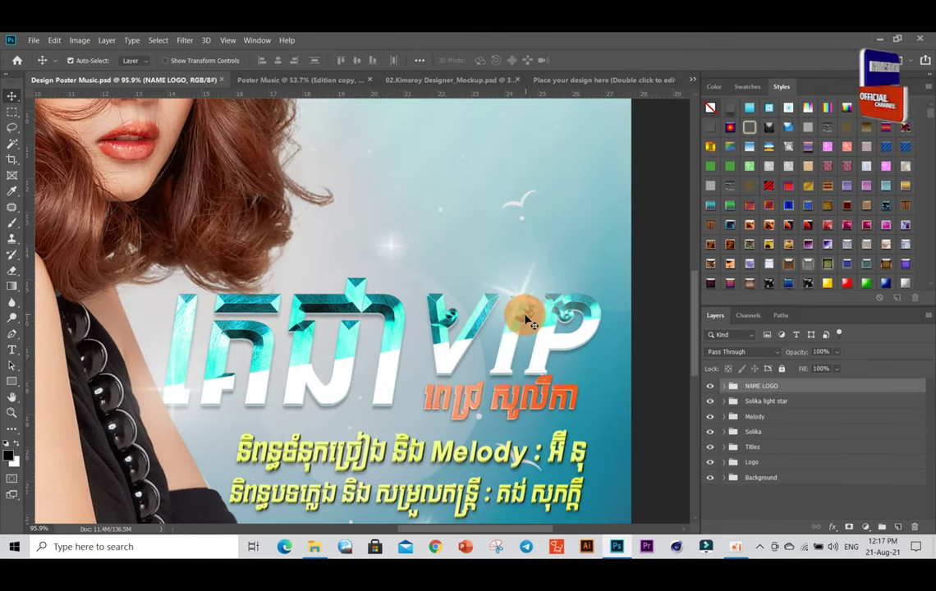
scroll(513, 365, down, 1)
drag(513, 366, 512, 307)
scroll(512, 309, down, 1)
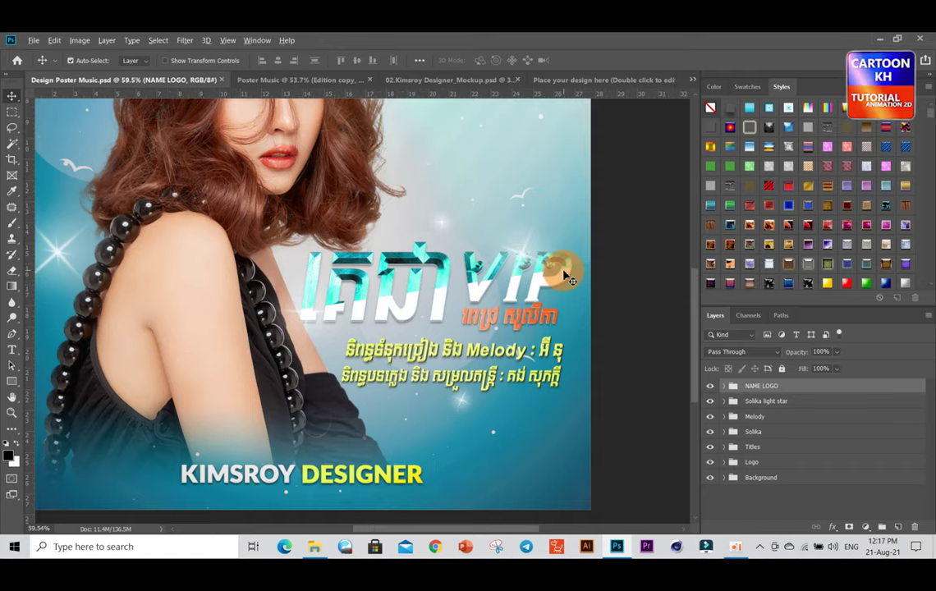
scroll(567, 277, down, 2)
scroll(383, 299, up, 1)
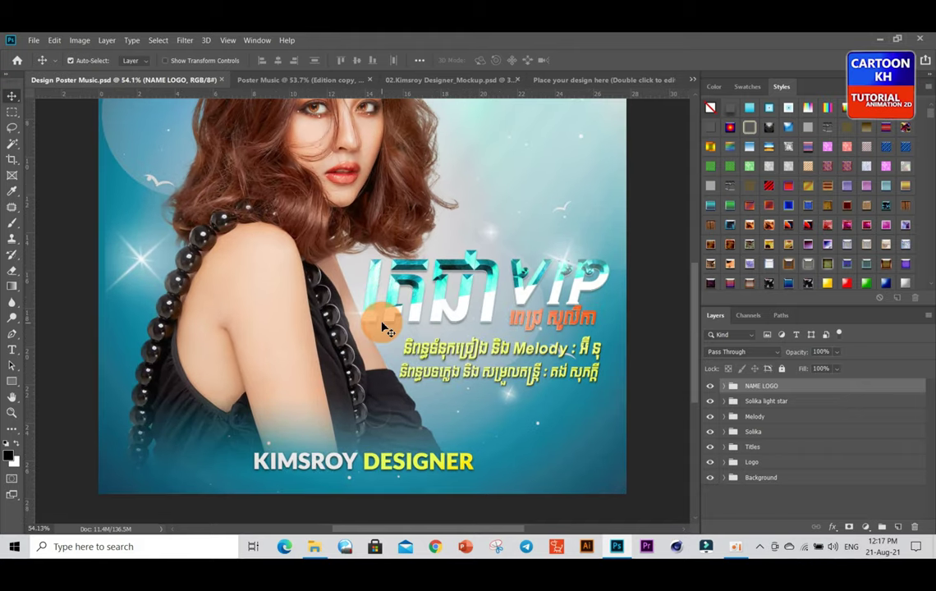
Back in the Poster Music document, make Edition the active layer and draw a rectangular selection across the lower part of the title.
click(311, 81)
drag(507, 383, 440, 347)
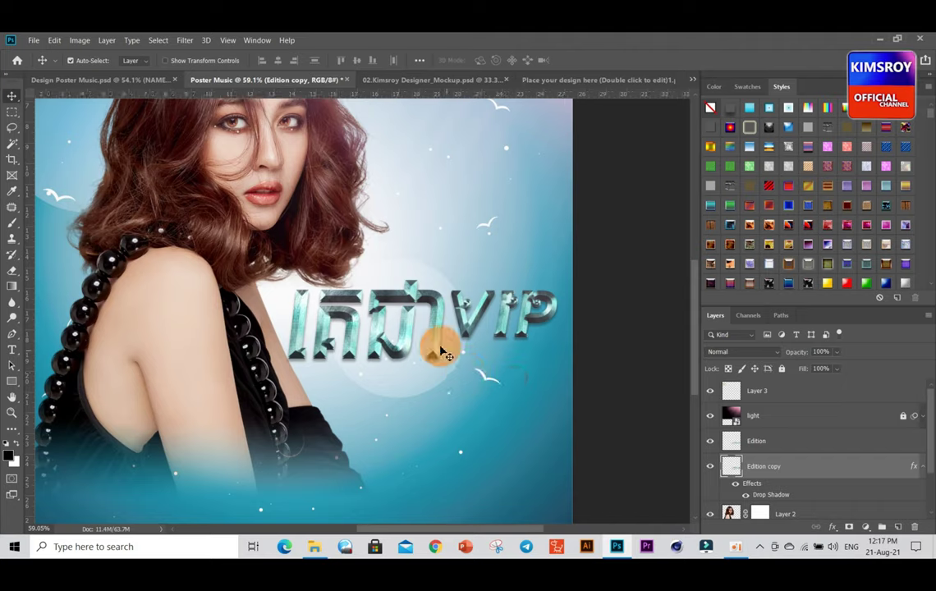
click(722, 443)
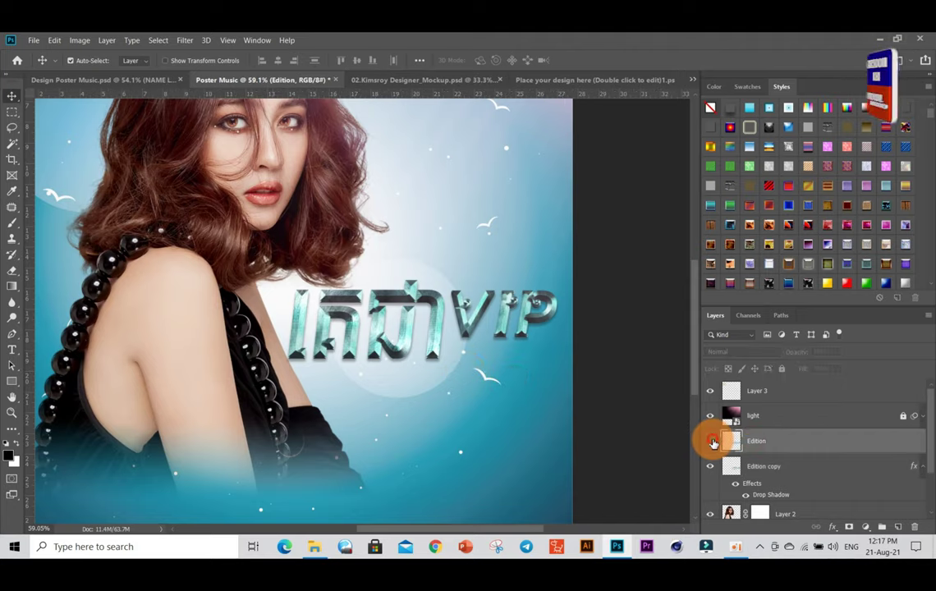
click(711, 442)
click(748, 443)
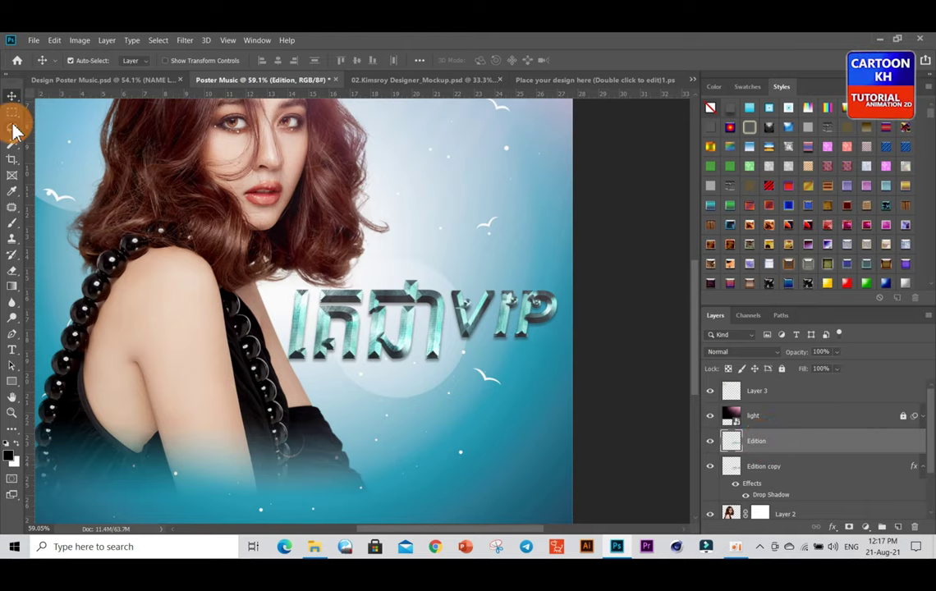
drag(17, 122, 47, 115)
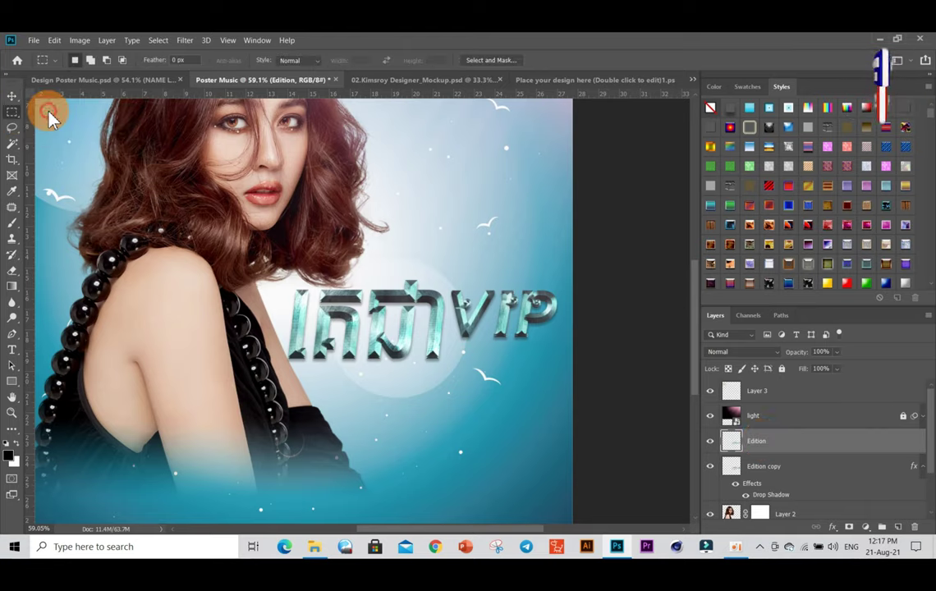
drag(275, 326, 568, 380)
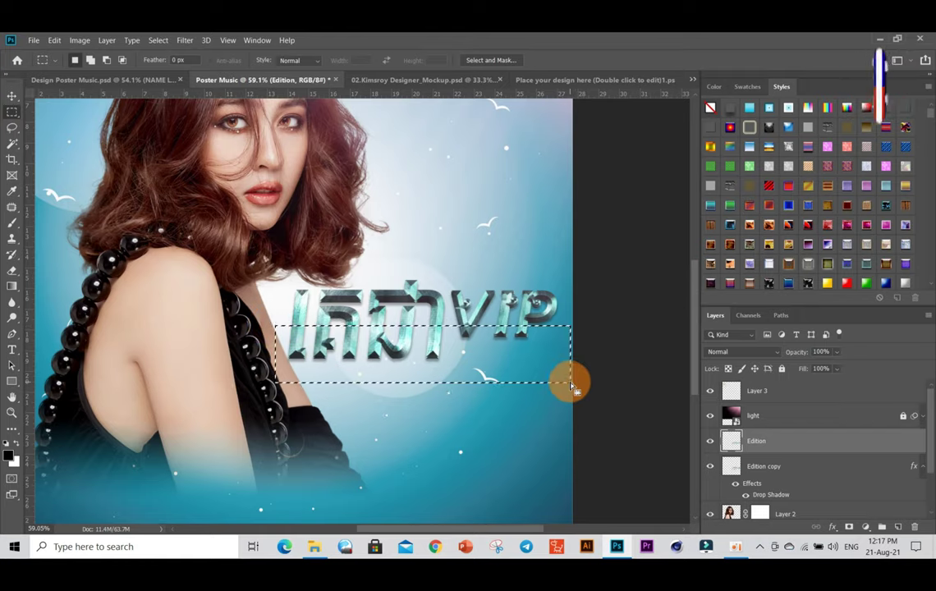
Rotate the selection outline to -8.79° and shift it slightly down so it cuts diagonally across the title letters.
right_click(491, 343)
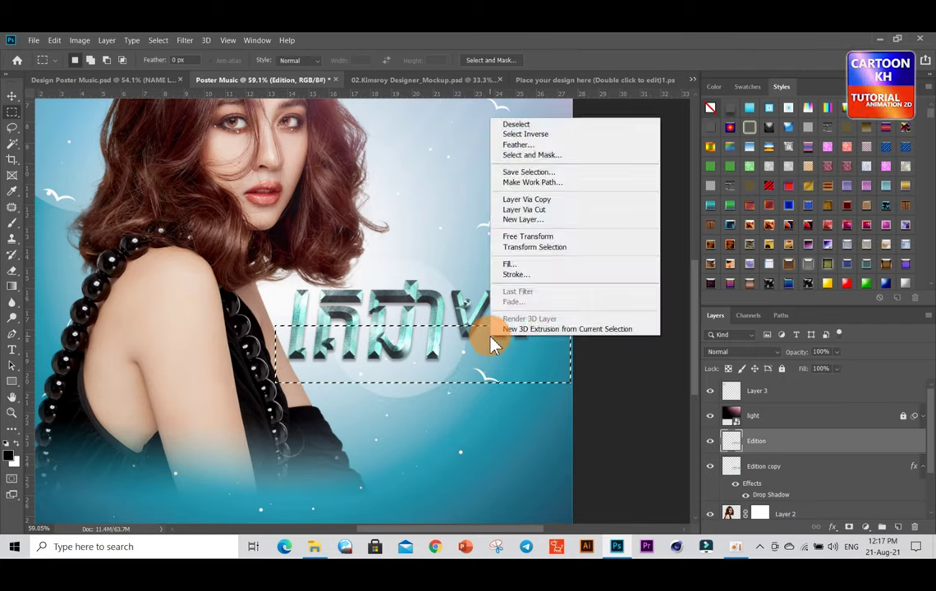
click(537, 247)
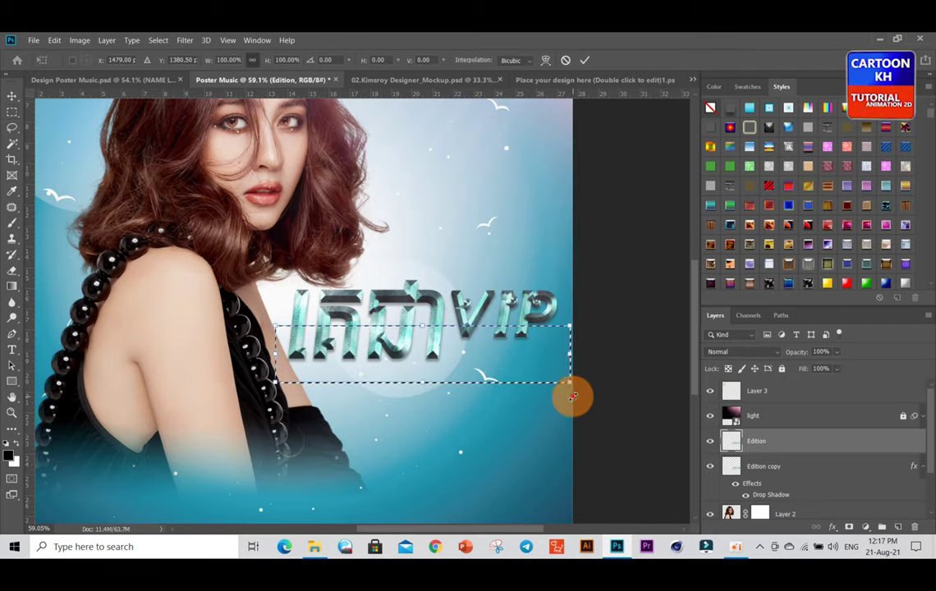
drag(572, 398, 513, 364)
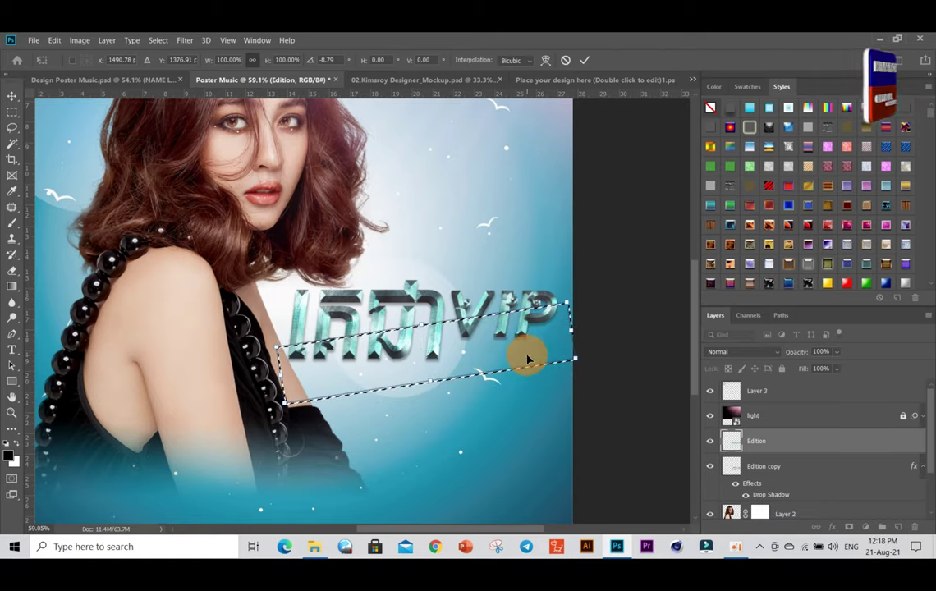
drag(527, 358, 527, 356)
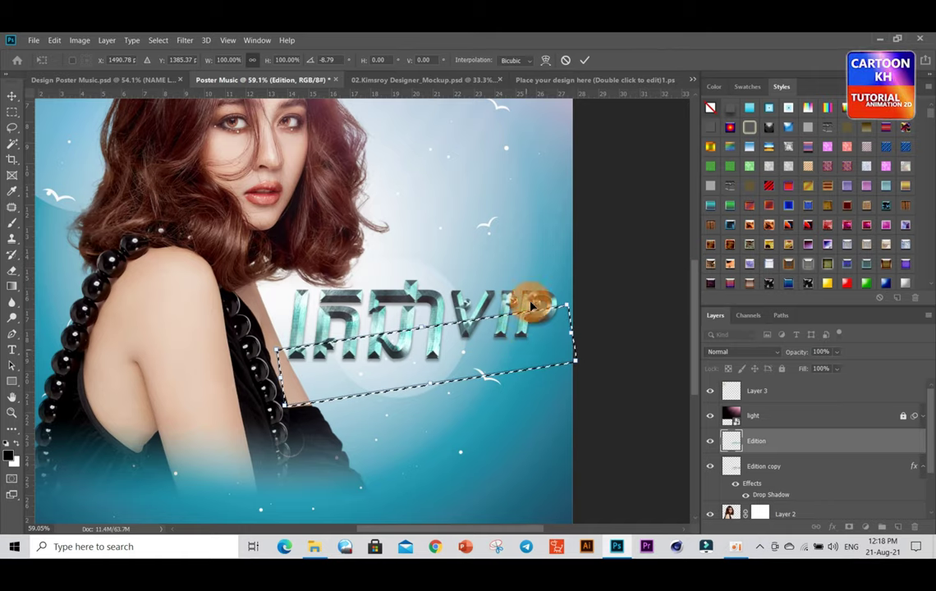
click(581, 59)
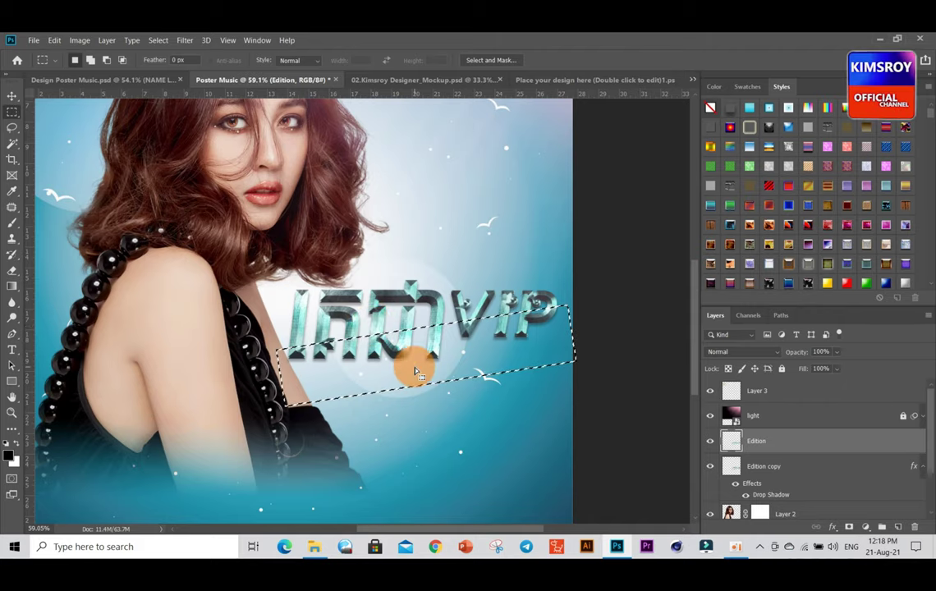
Turn the selected lower part of the title letters white with a Hue/Saturation lightness of +100, and deselect.
key(ctrl+u)
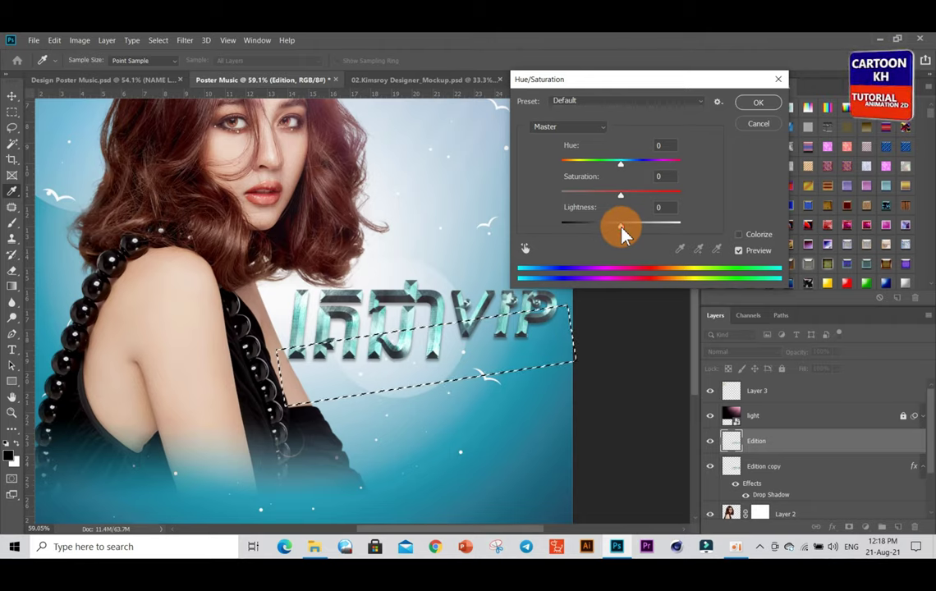
drag(623, 229, 684, 234)
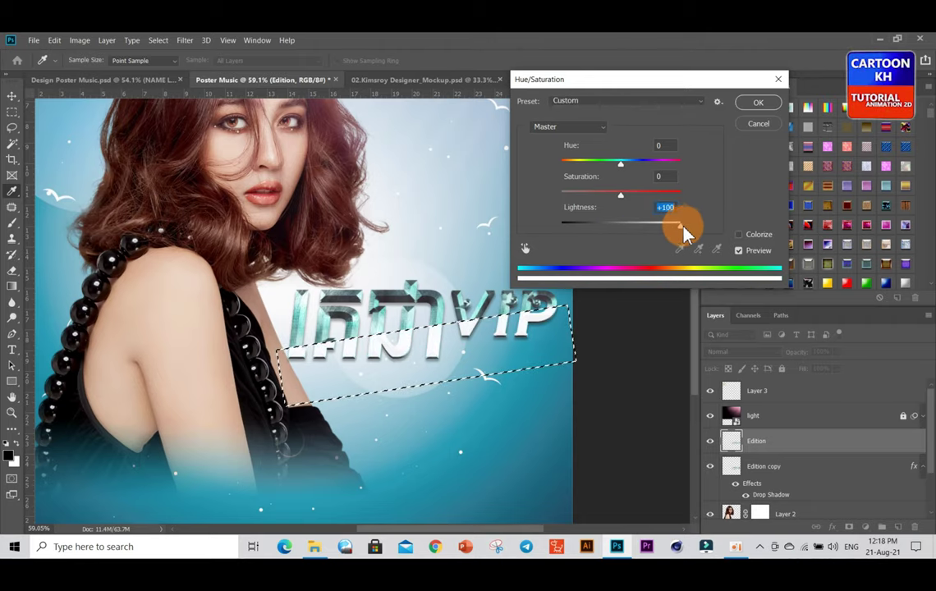
click(758, 104)
key(ctrl+d)
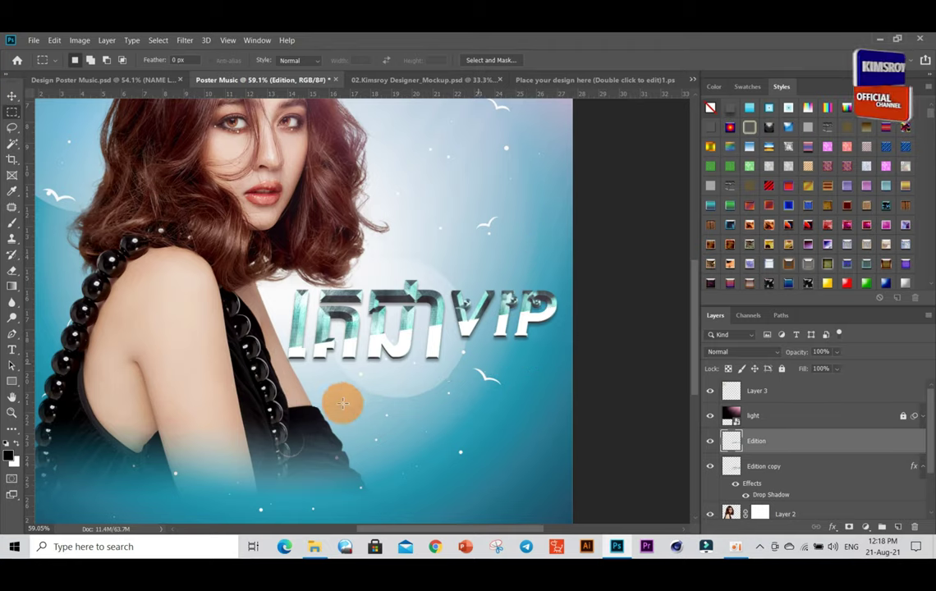
Check the title area in Design Poster Music.psd, return to Poster Music, and add a new layer above Edition with the Brush tool active.
click(124, 80)
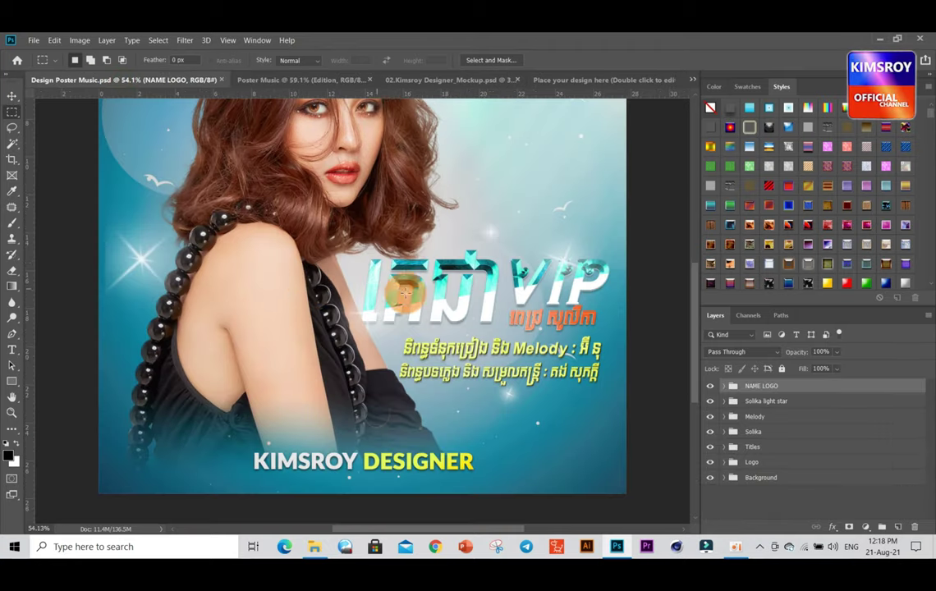
click(276, 80)
click(113, 81)
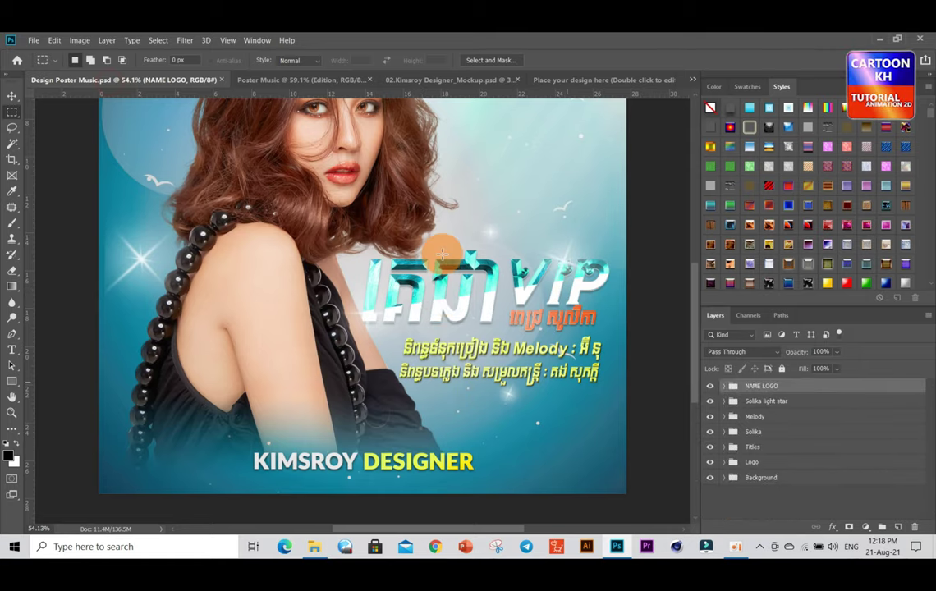
click(267, 79)
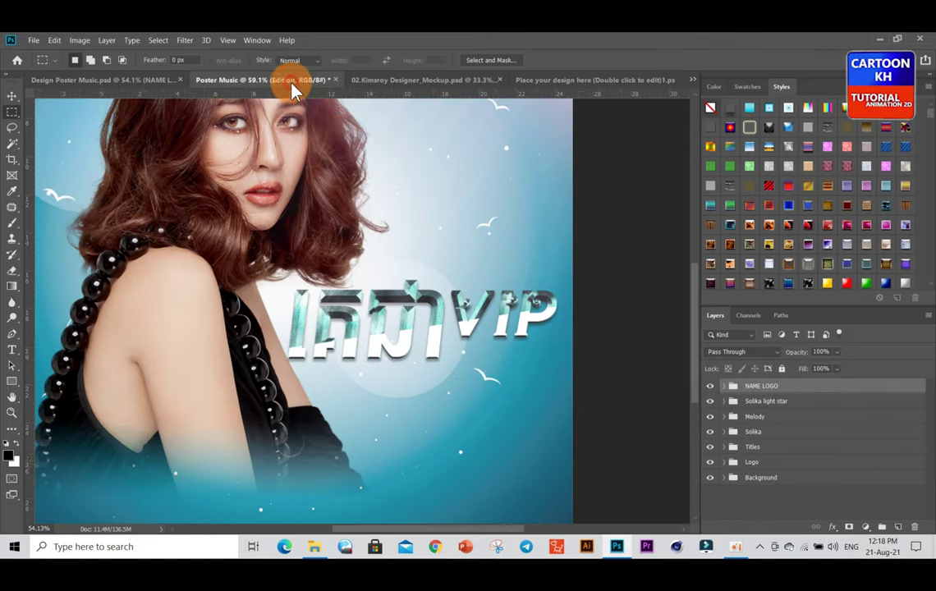
click(898, 528)
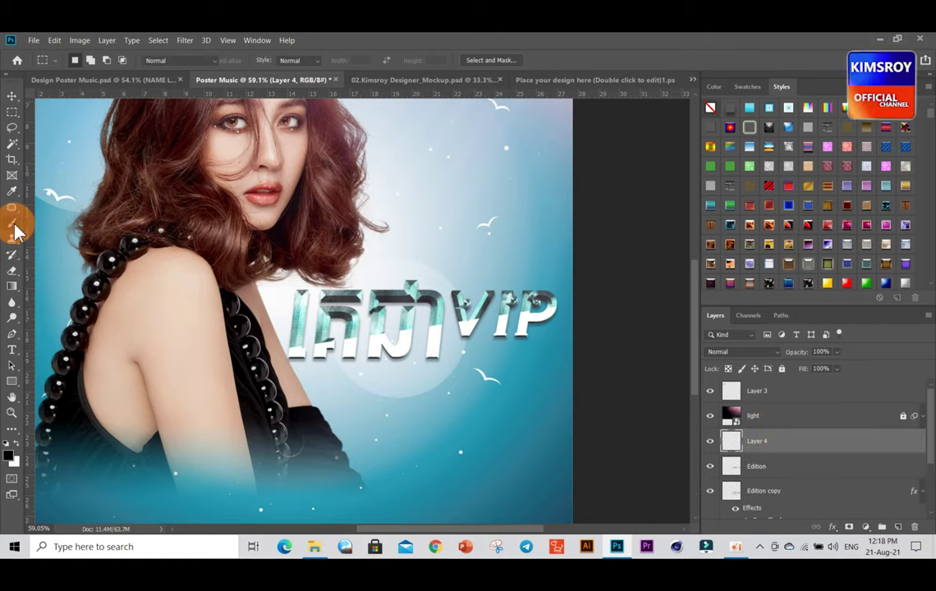
right_click(13, 222)
click(57, 225)
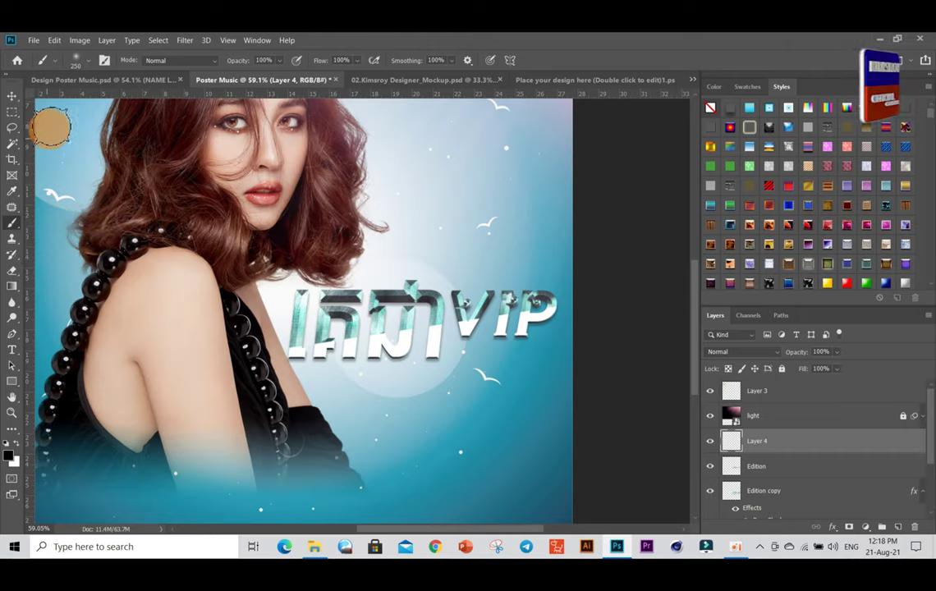
Choose the sparkle brush preset hhhfghhhtyy at a size of 351 px.
click(82, 66)
click(86, 63)
click(86, 62)
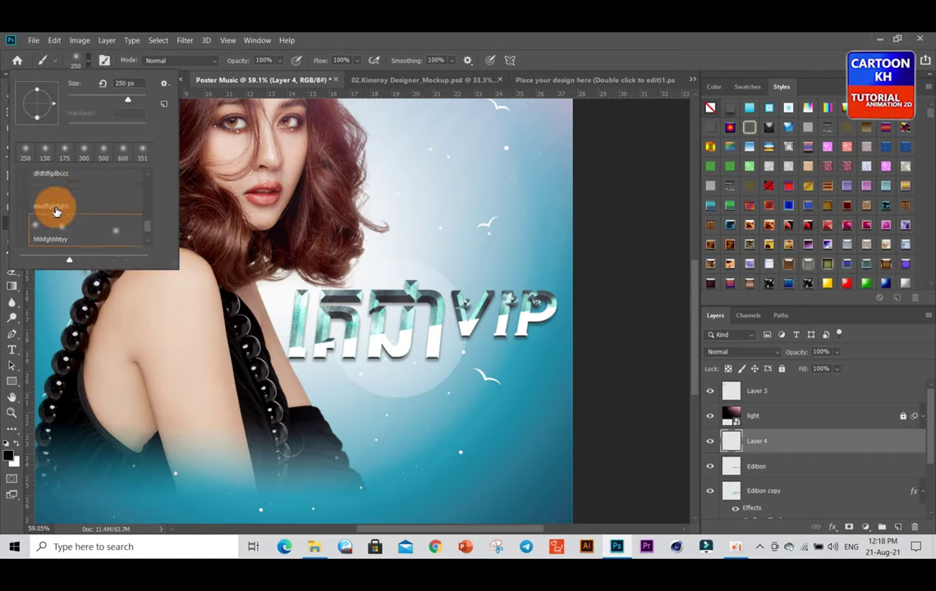
scroll(36, 203, up, 5)
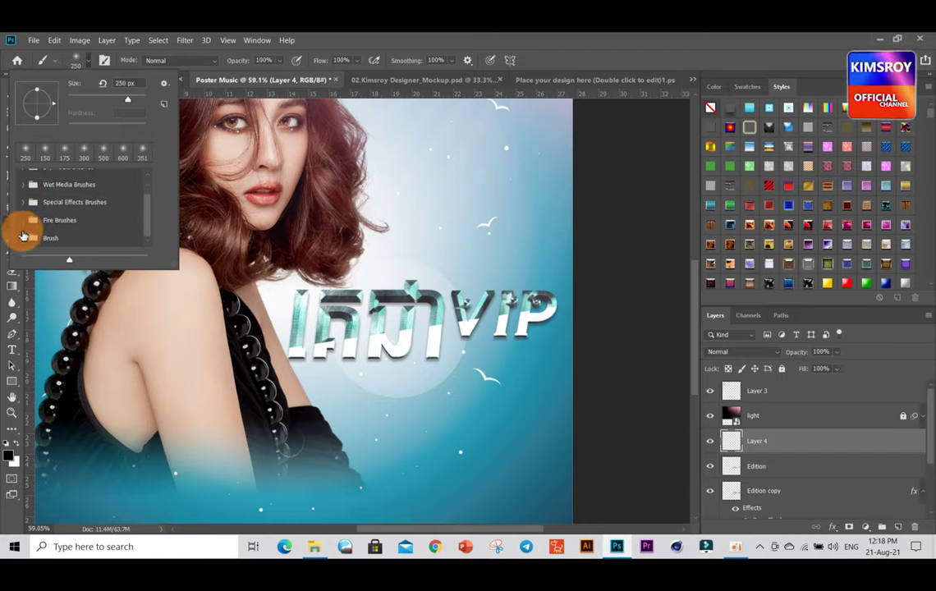
scroll(22, 225, up, 3)
scroll(35, 226, down, 2)
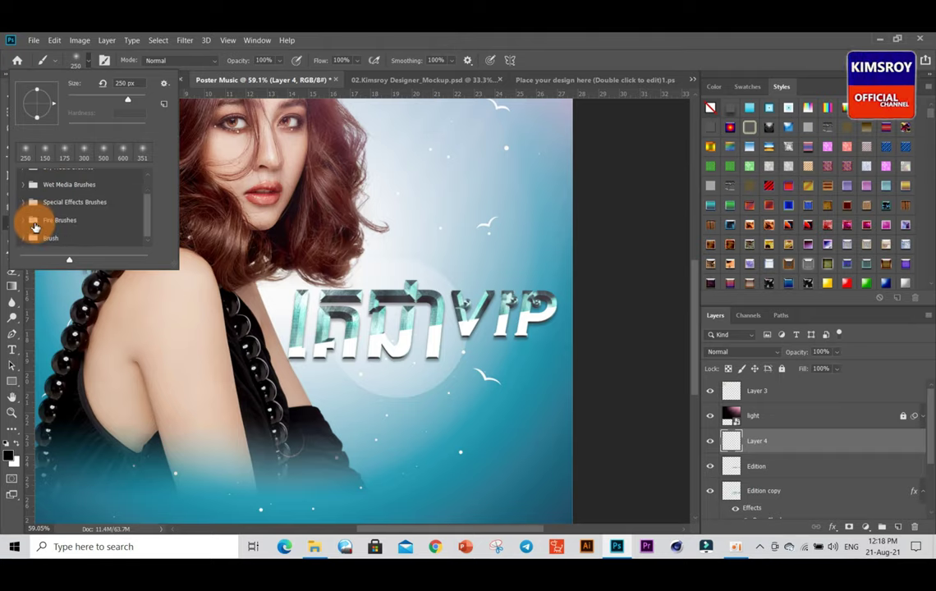
scroll(24, 237, down, 4)
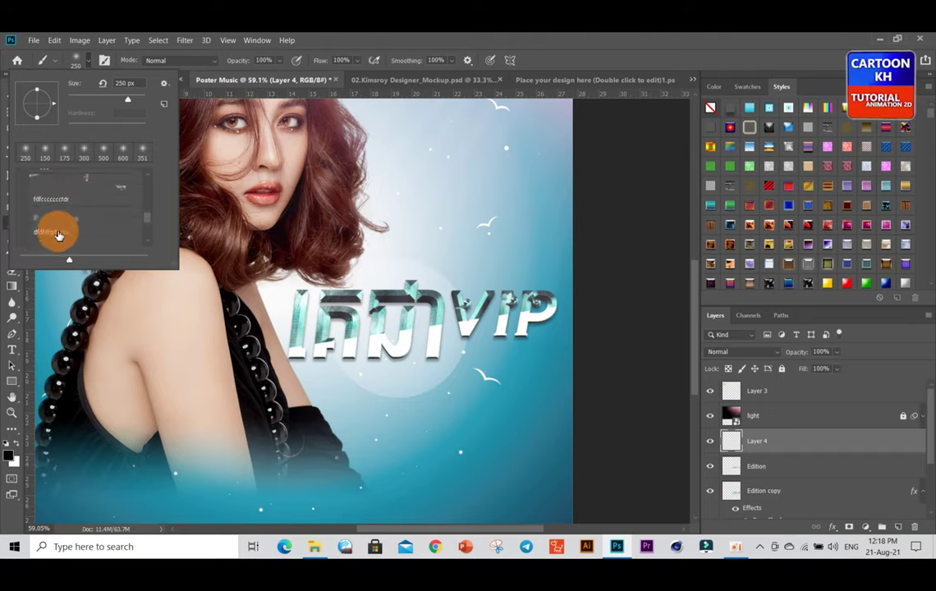
click(70, 229)
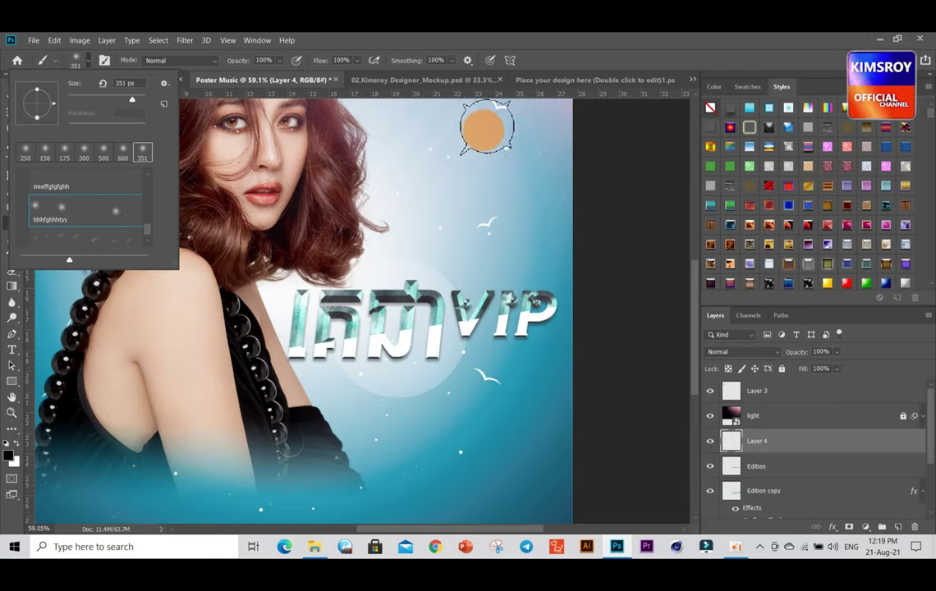
click(575, 43)
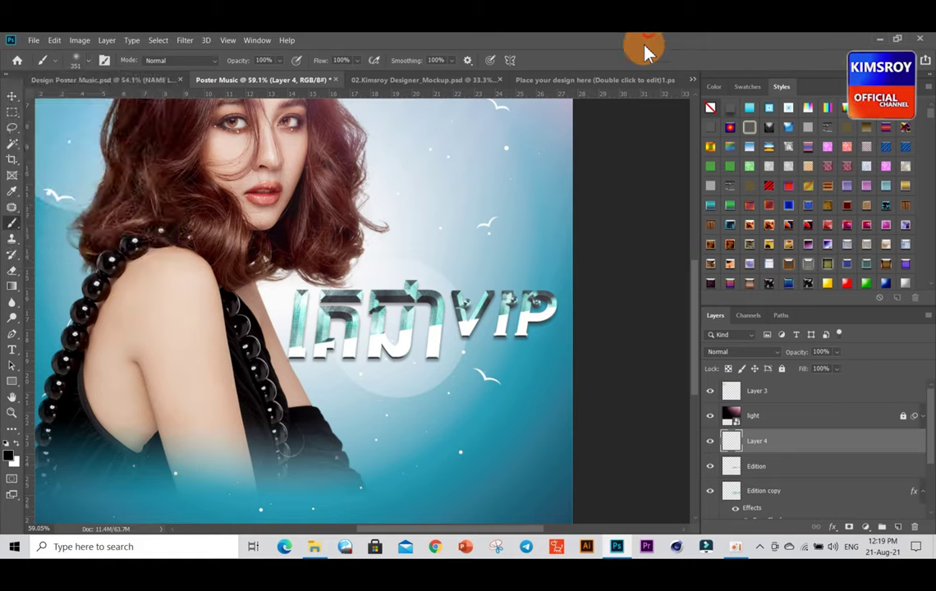
Paint white sparkles over VIP, near the poster's lower-right and upper-right areas and beside the woman's shoulder, using brush sizes from 175 to 300 px.
click(507, 298)
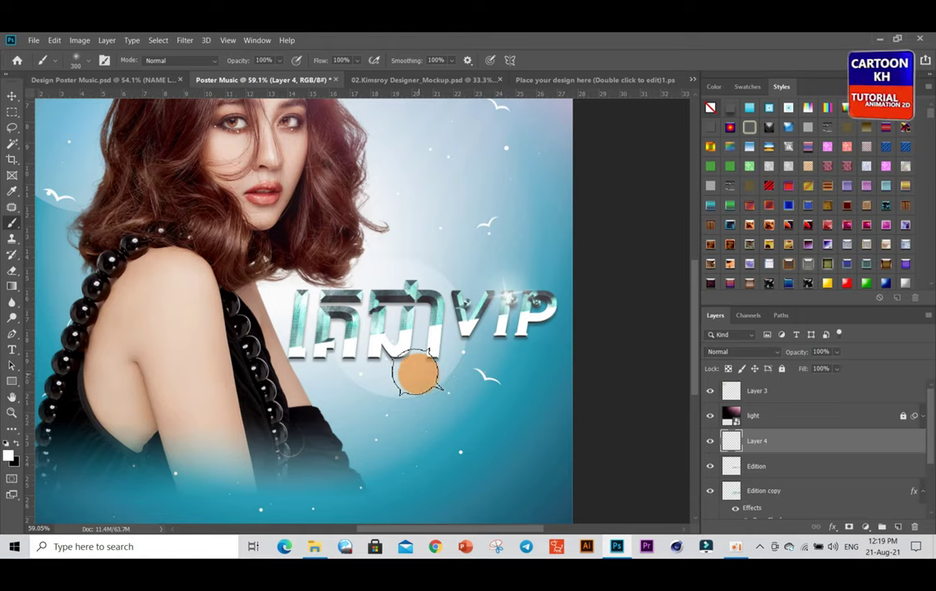
key(bracketleft)
key(bracketleft)
key(bracketleft)
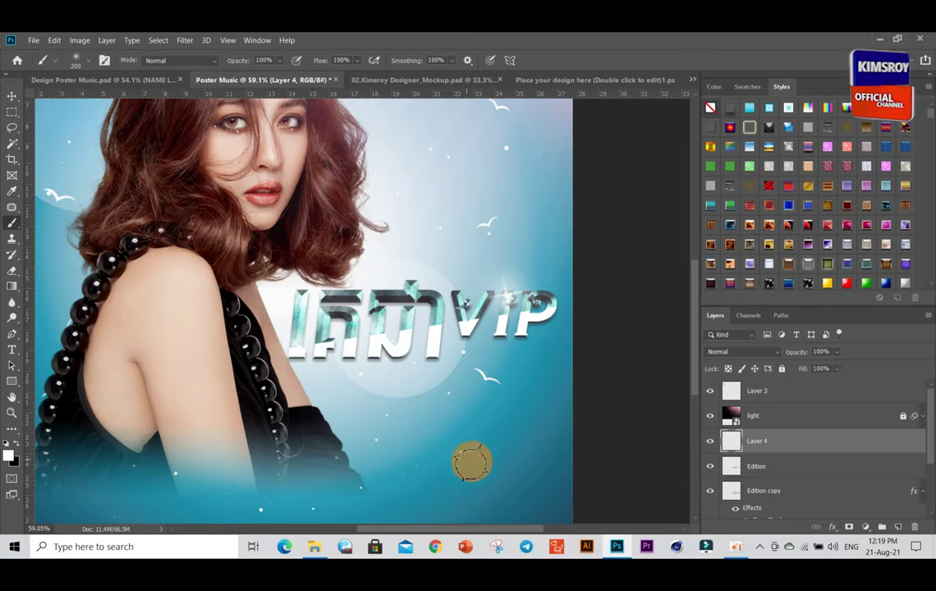
click(469, 464)
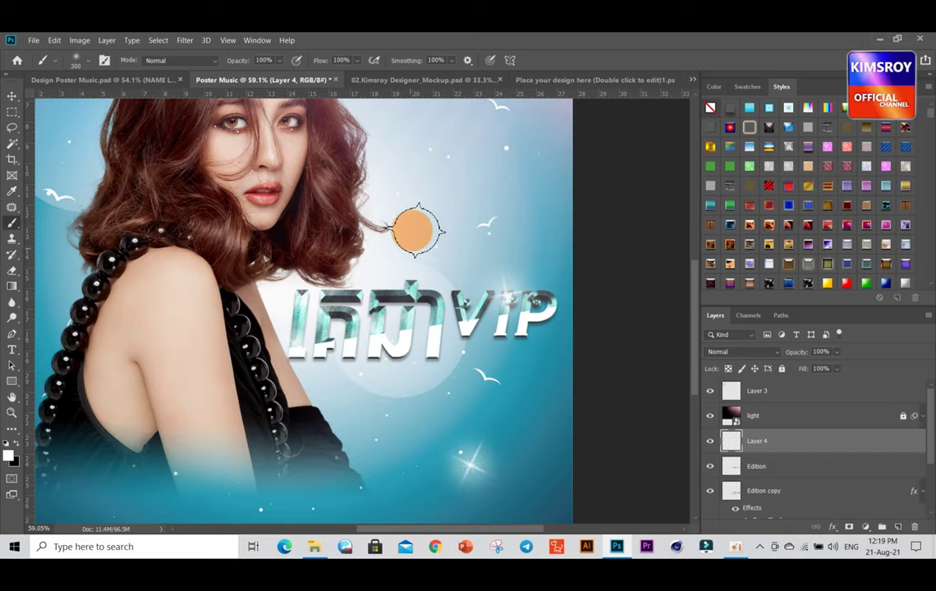
click(506, 190)
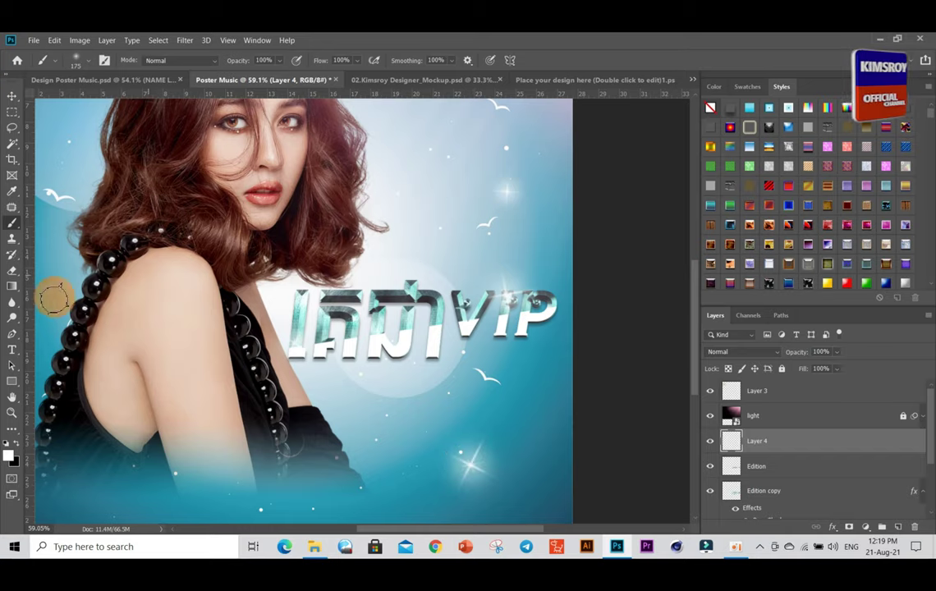
scroll(57, 304, left, 5)
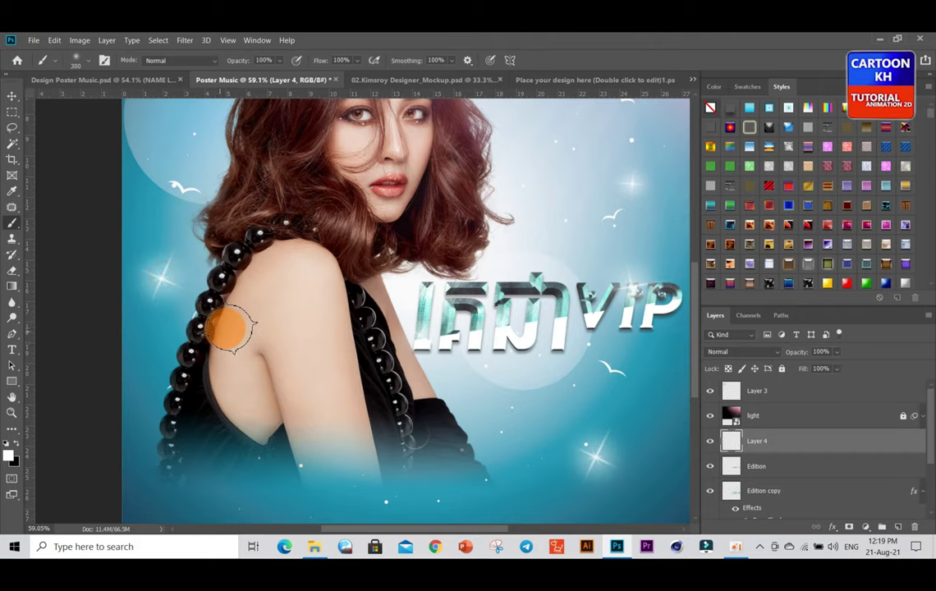
scroll(230, 329, down, 4)
scroll(261, 345, up, 2)
scroll(268, 341, down, 2)
scroll(255, 344, up, 2)
scroll(316, 337, up, 1)
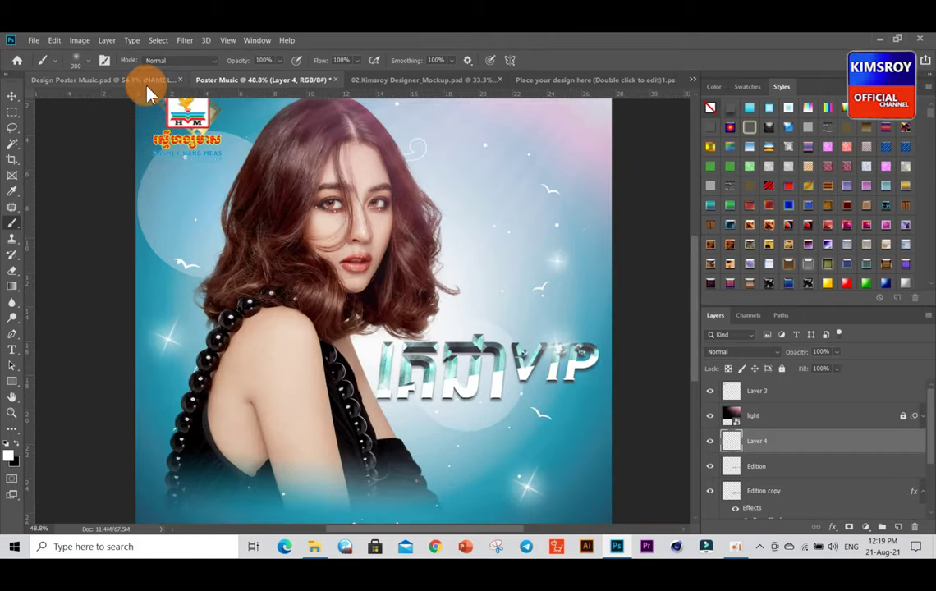
Copy the Melody and Solika groups from Design Poster Music.psd into Poster Music and place their text directly beneath the title.
click(146, 79)
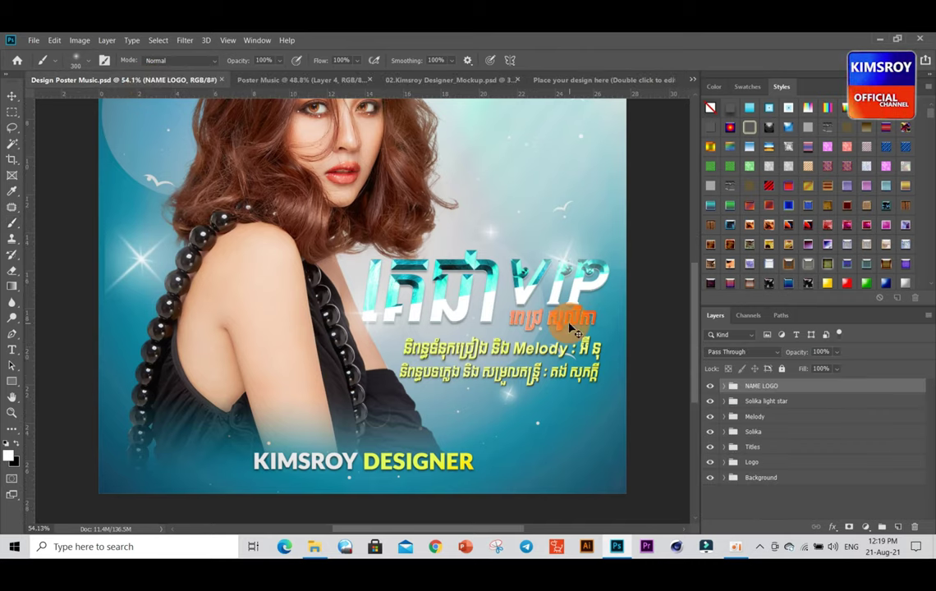
key(v)
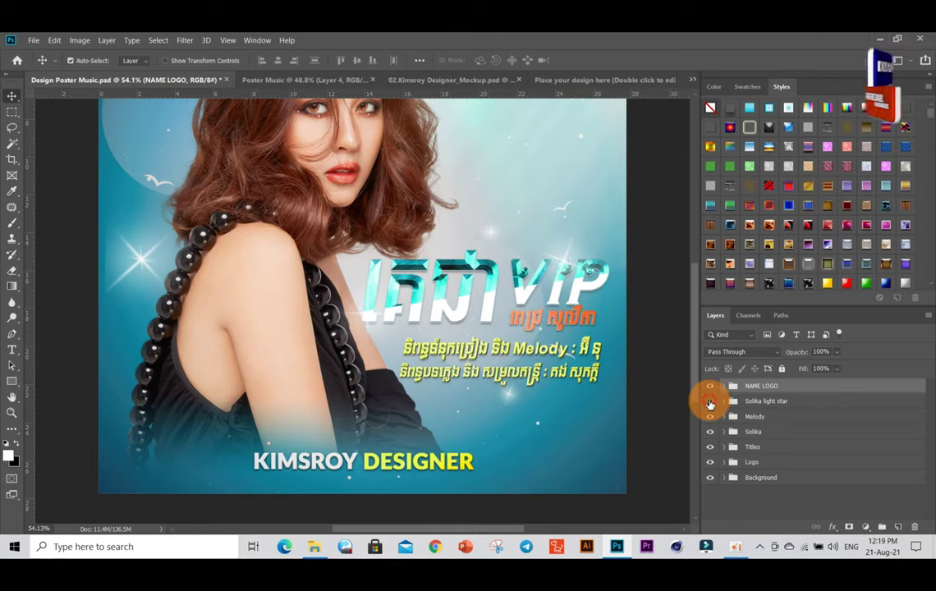
click(710, 401)
click(710, 432)
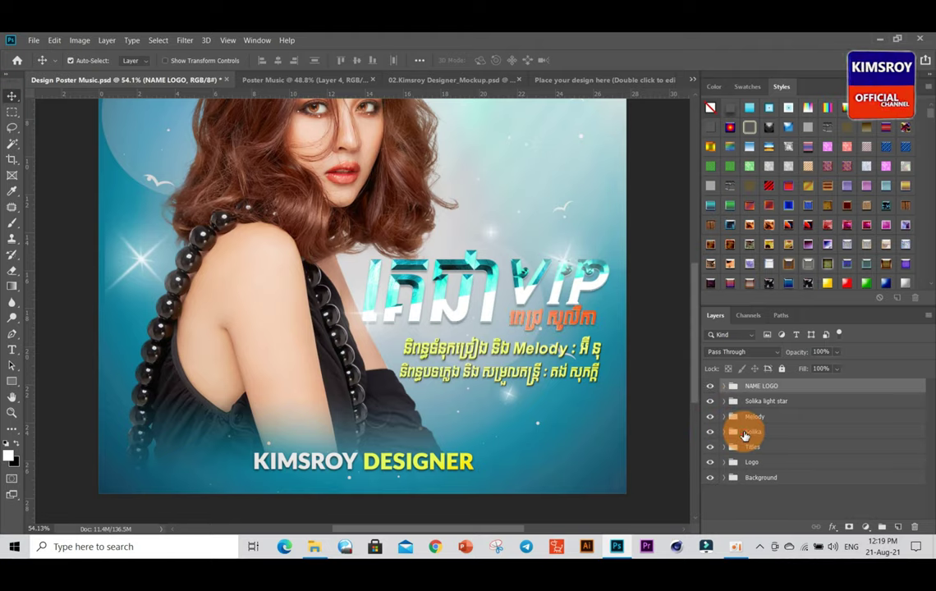
click(737, 432)
shift+click(746, 418)
double_click(746, 419)
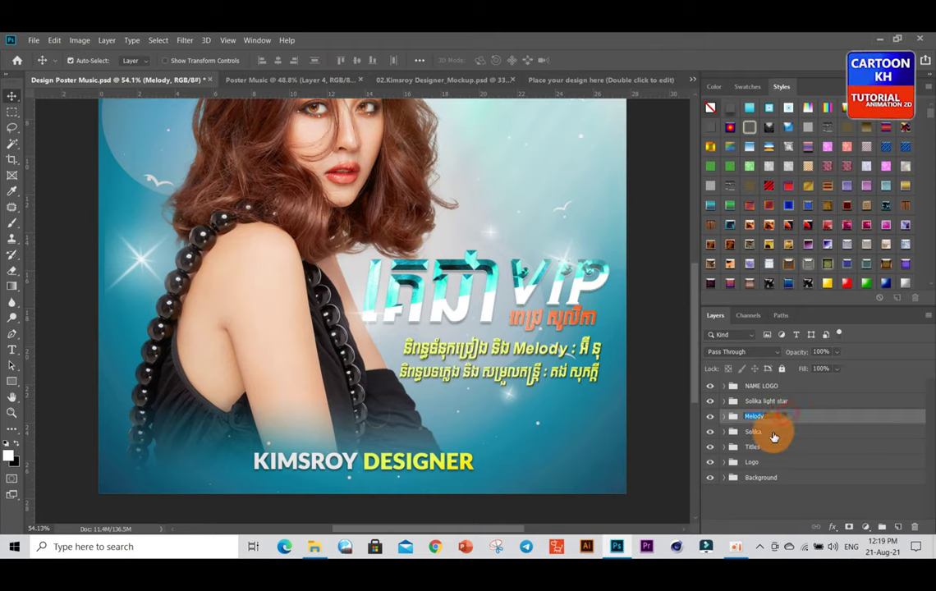
shift+click(749, 433)
drag(750, 436, 423, 427)
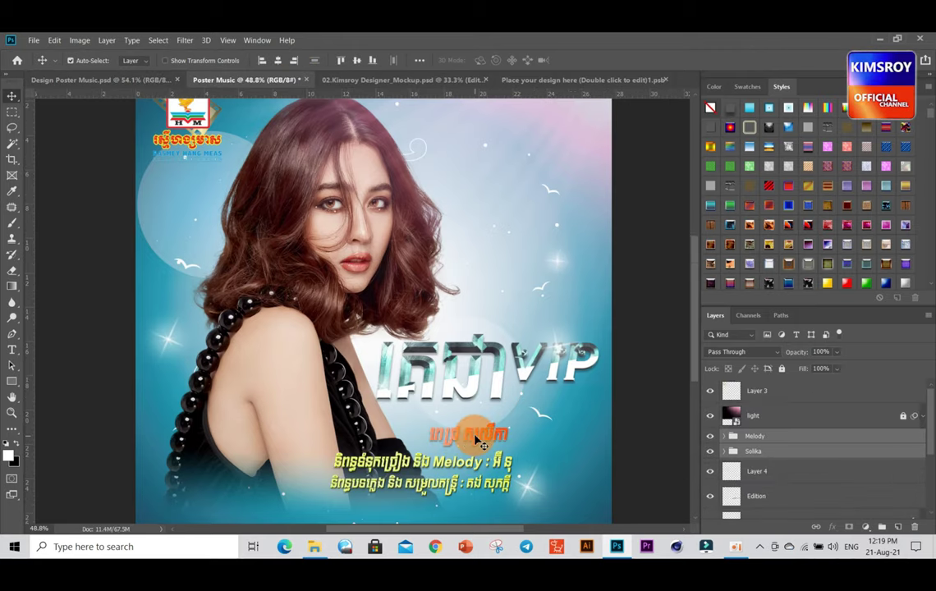
drag(476, 441, 554, 399)
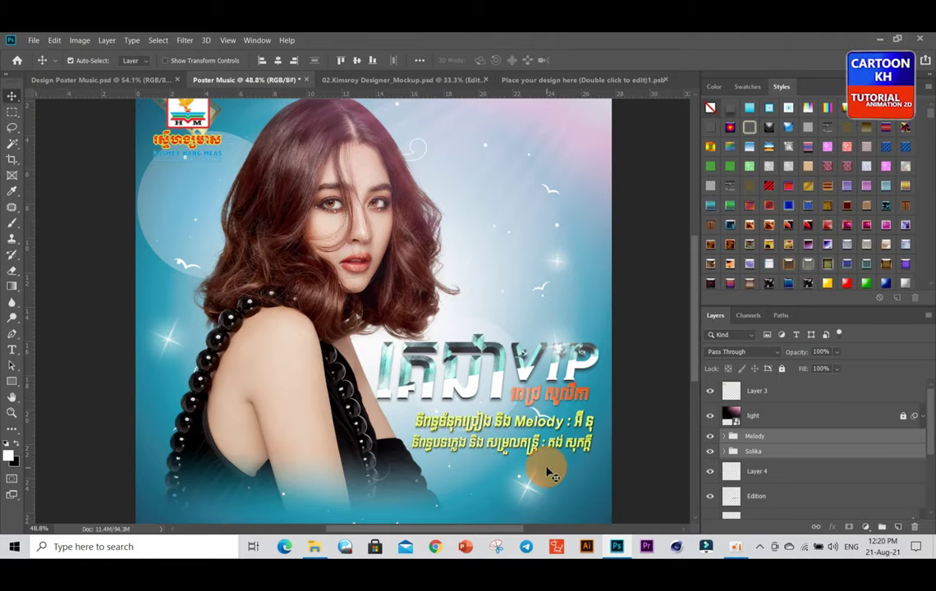
Compare the whole Poster Music composition with Design Poster Music.psd, examining the title, credit text, logo and sparkles.
click(484, 441)
scroll(484, 441, down, 2)
scroll(411, 423, up, 2)
scroll(388, 418, down, 1)
scroll(388, 419, down, 2)
scroll(389, 419, up, 1)
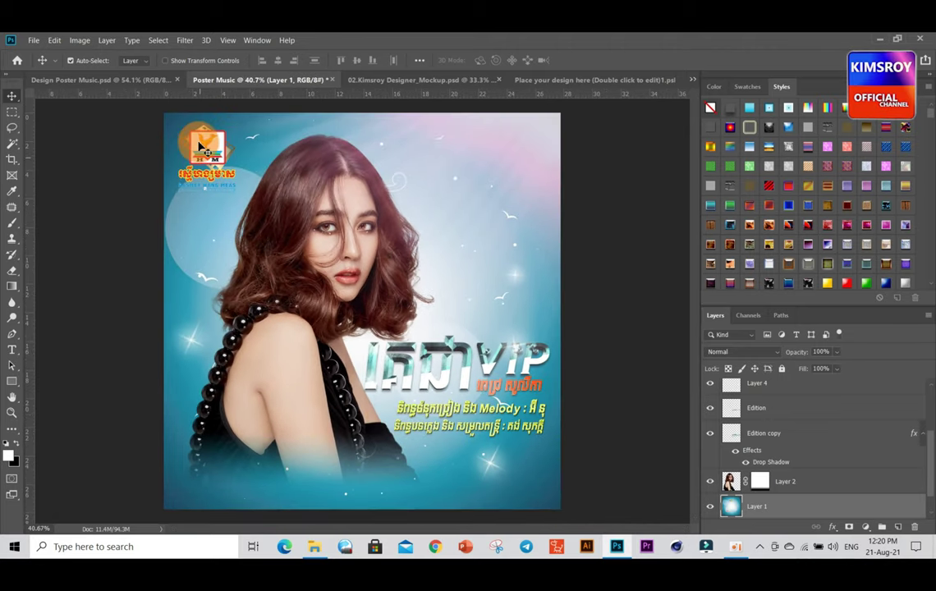
click(127, 81)
scroll(386, 328, down, 3)
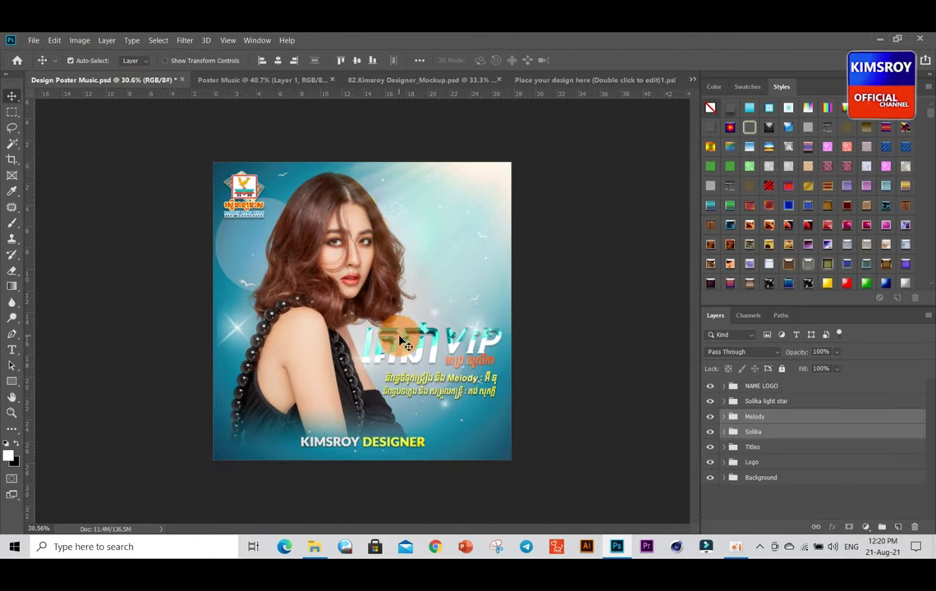
click(234, 79)
scroll(275, 236, up, 1)
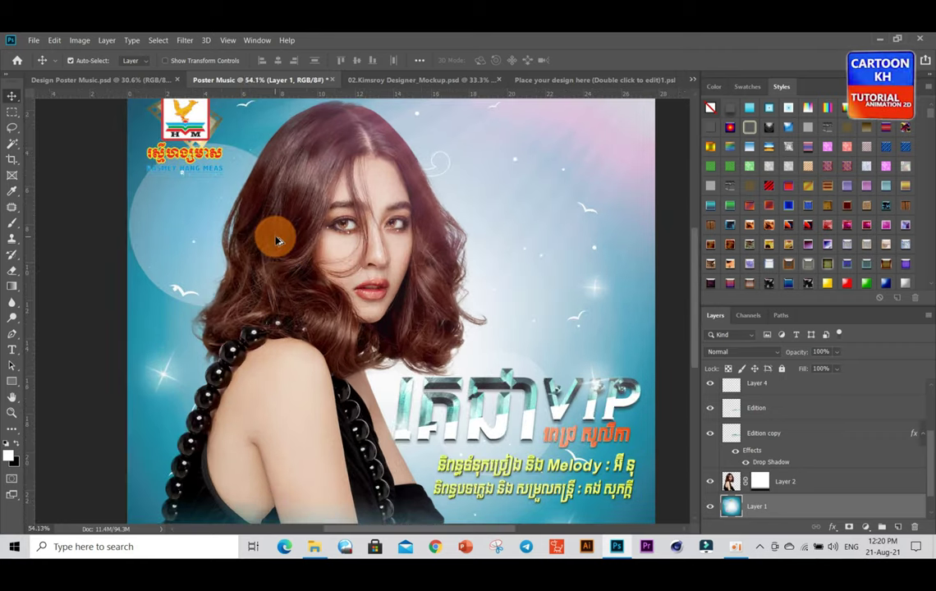
scroll(326, 280, down, 1)
scroll(365, 314, down, 1)
scroll(365, 314, up, 2)
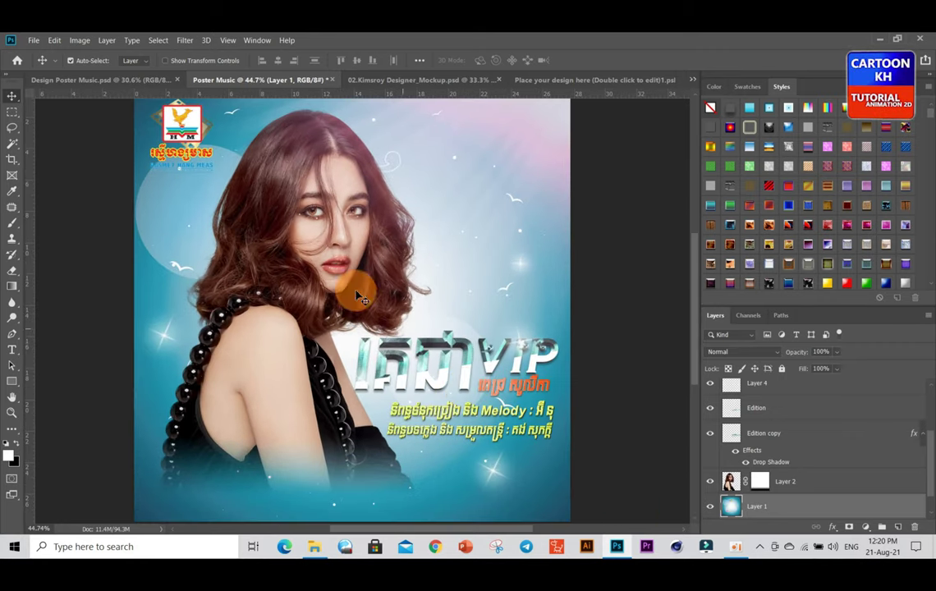
drag(356, 293, 433, 266)
scroll(433, 268, down, 2)
scroll(382, 303, up, 2)
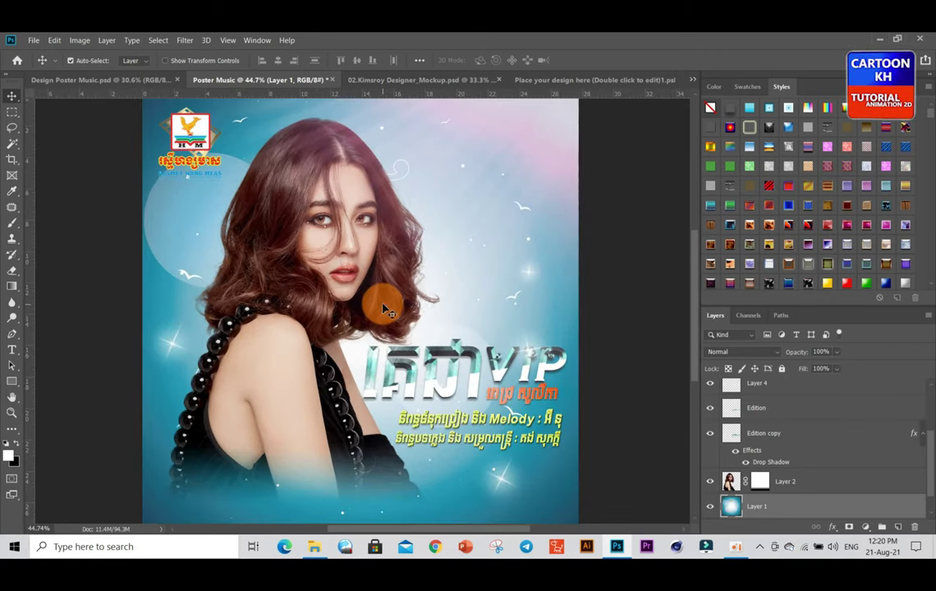
scroll(428, 355, up, 2)
scroll(448, 345, down, 3)
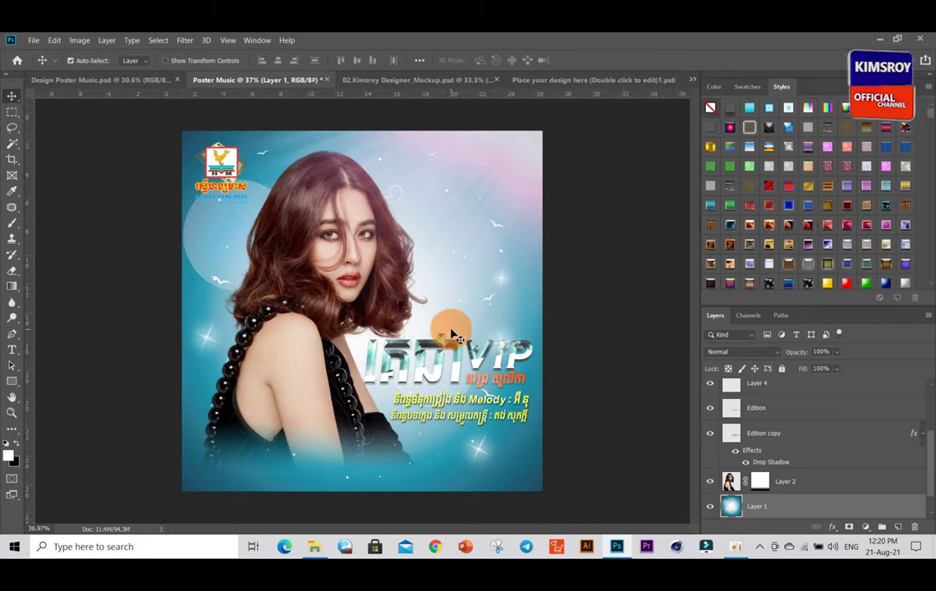
scroll(441, 353, up, 1)
scroll(433, 359, down, 1)
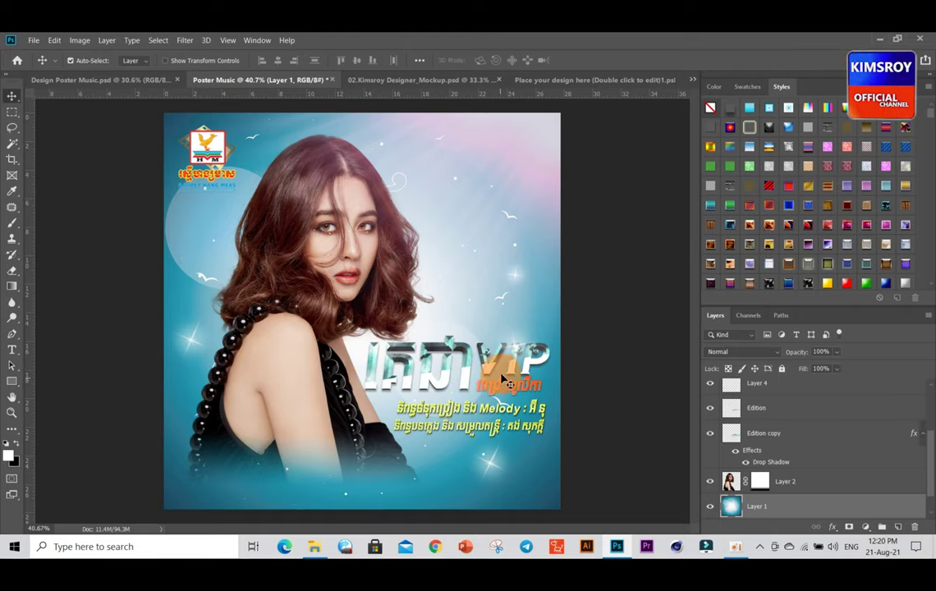
Inspect the finished poster's title, orange subtitle and yellow credit lines up close, and review the full composition.
scroll(515, 449, up, 1)
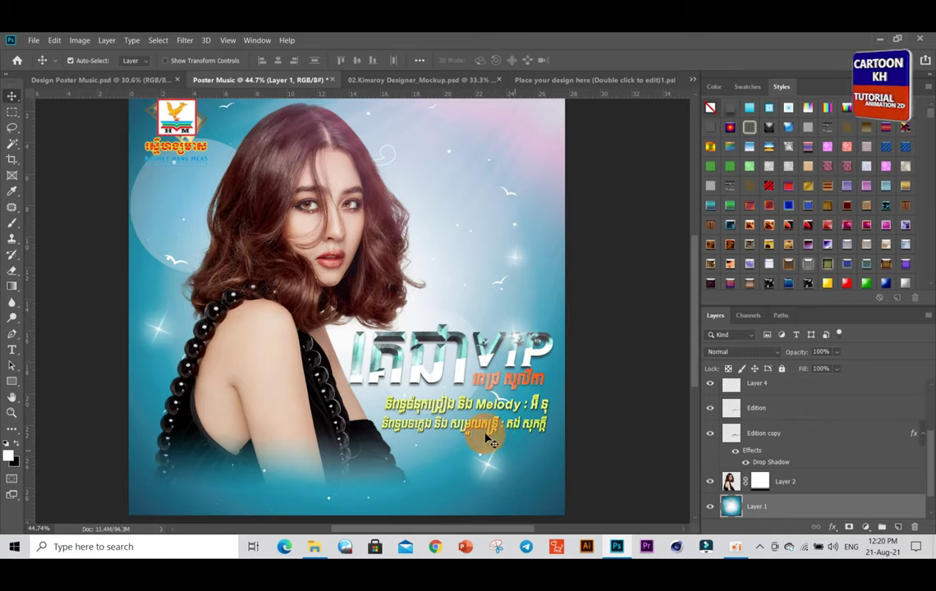
click(497, 444)
click(483, 406)
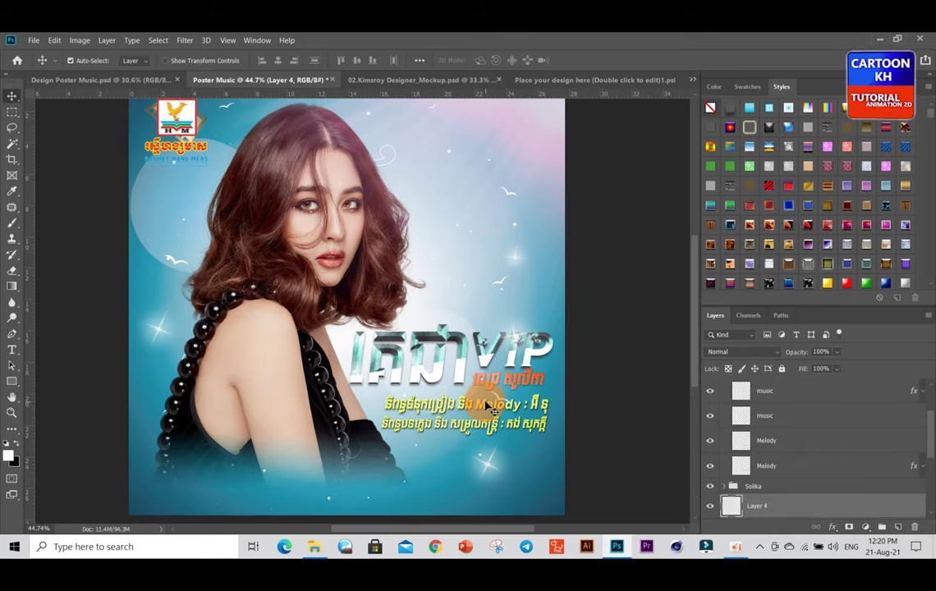
click(491, 393)
scroll(509, 383, up, 10)
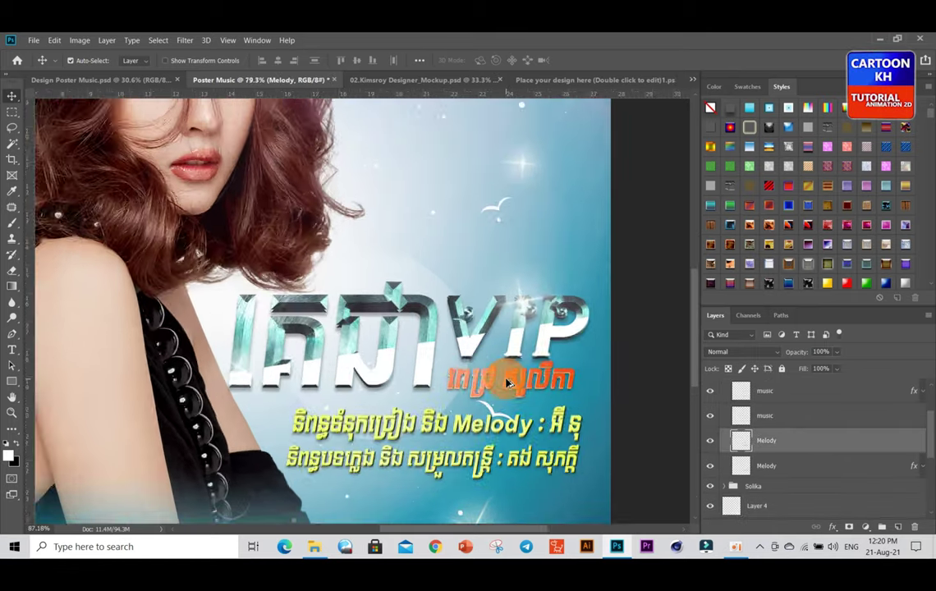
scroll(509, 383, down, 8)
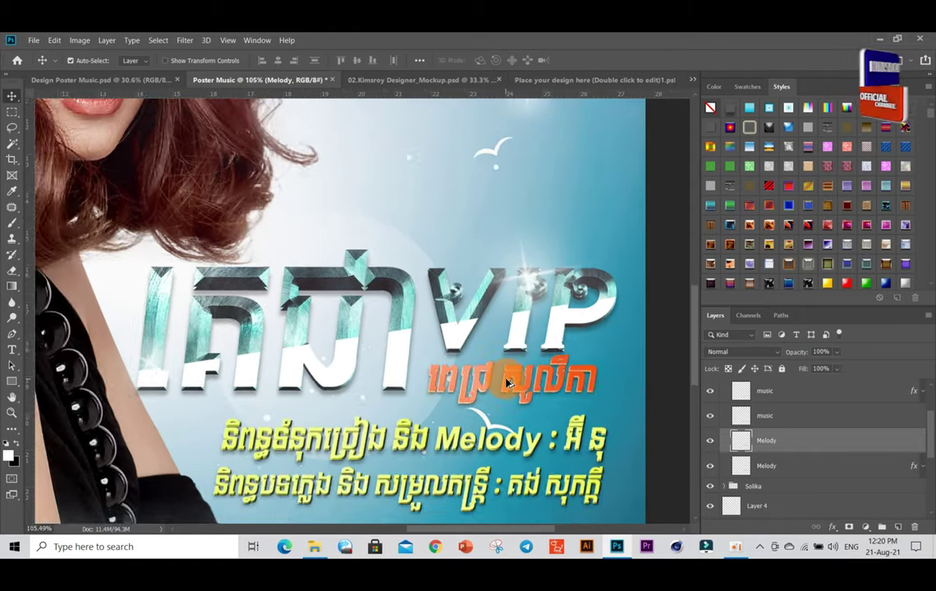
scroll(509, 383, down, 2)
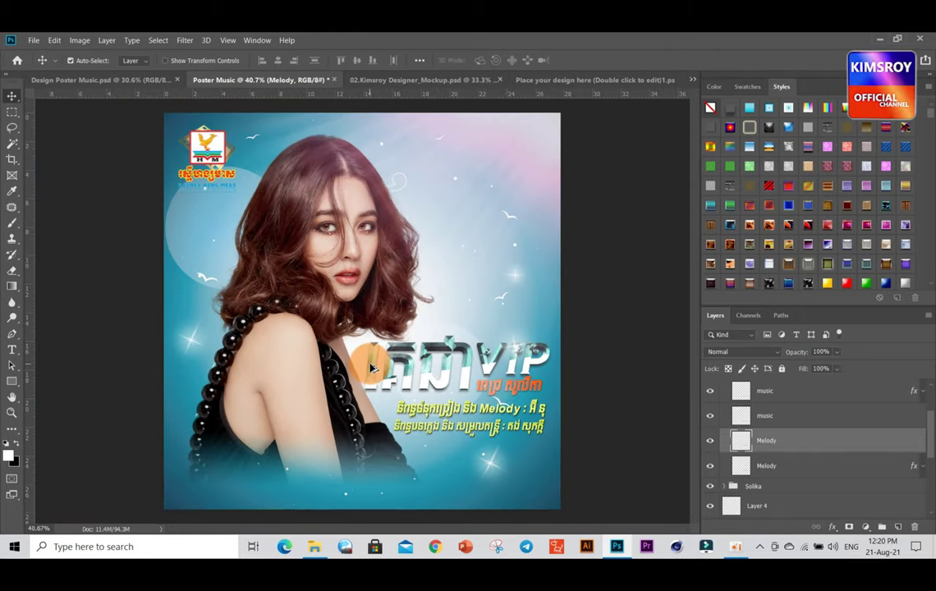
scroll(368, 361, up, 1)
scroll(398, 327, down, 1)
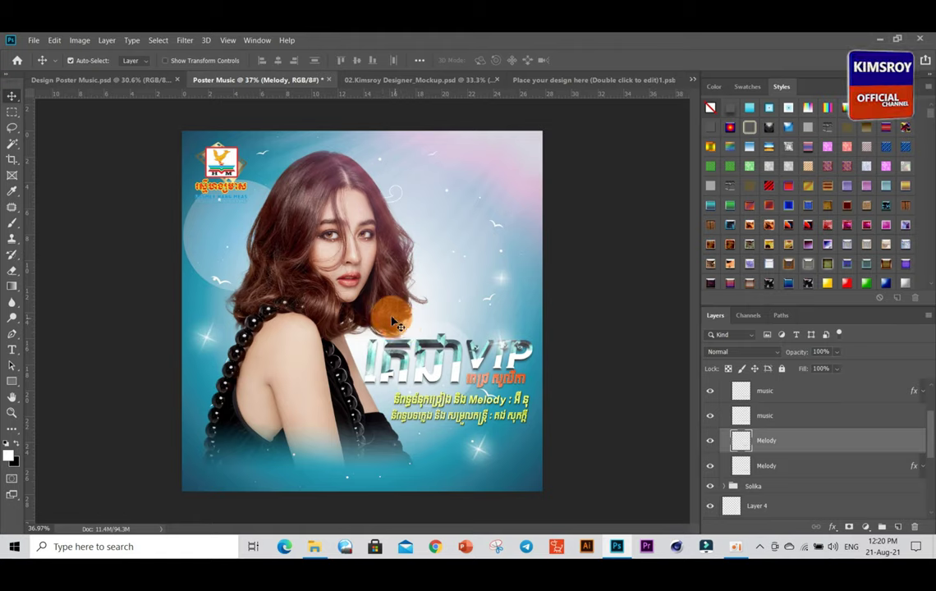
scroll(382, 310, up, 1)
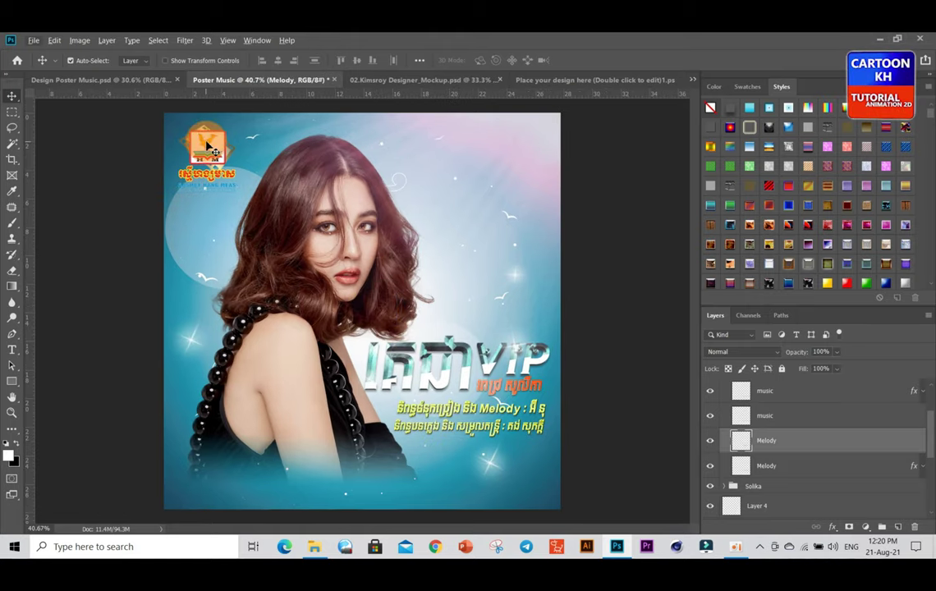
scroll(383, 237, down, 2)
scroll(379, 238, up, 2)
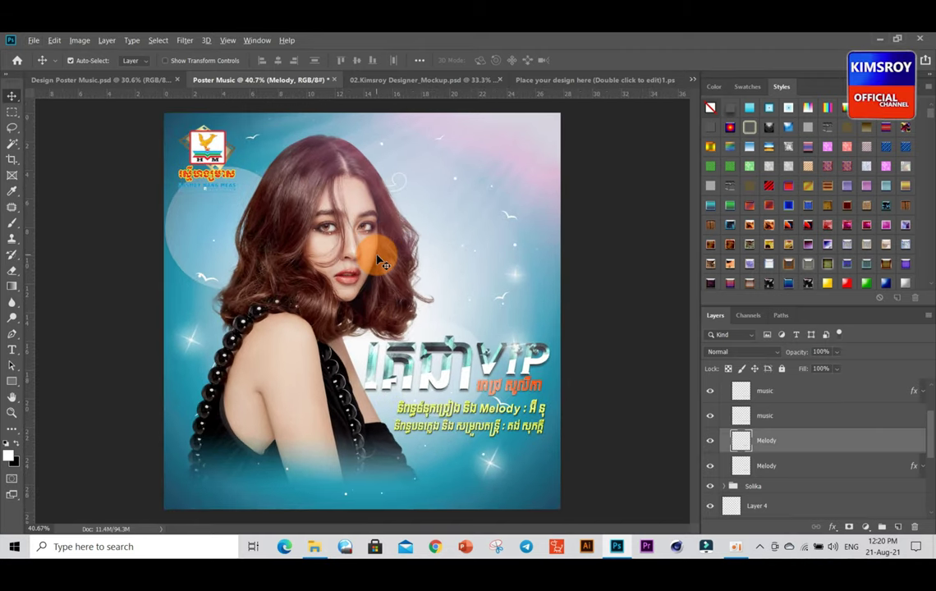
scroll(379, 261, down, 1)
scroll(378, 261, up, 1)
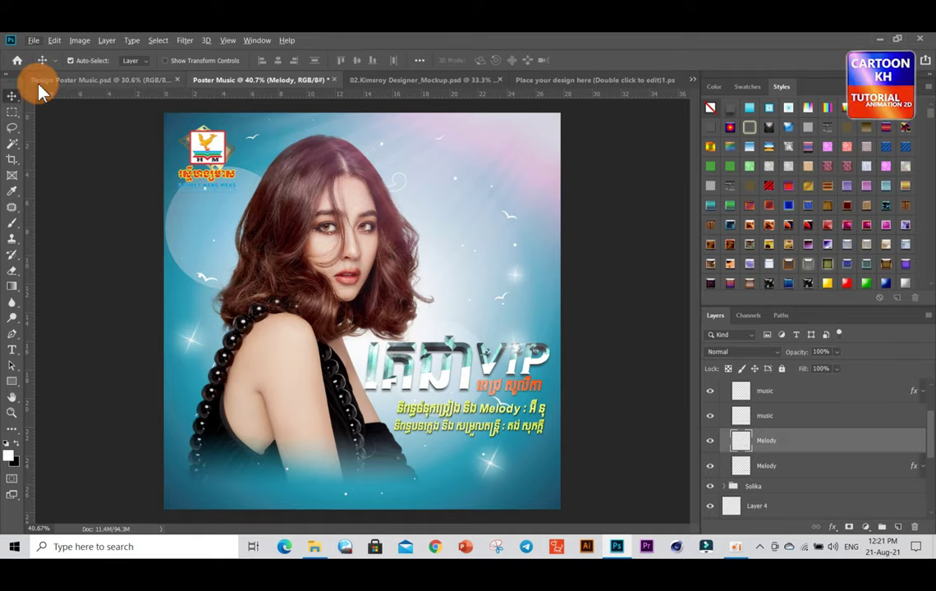
Save the poster as a layered Photoshop file named Poster Music 2 in the Design Poster Music_Kimsroy Designer folder.
click(32, 40)
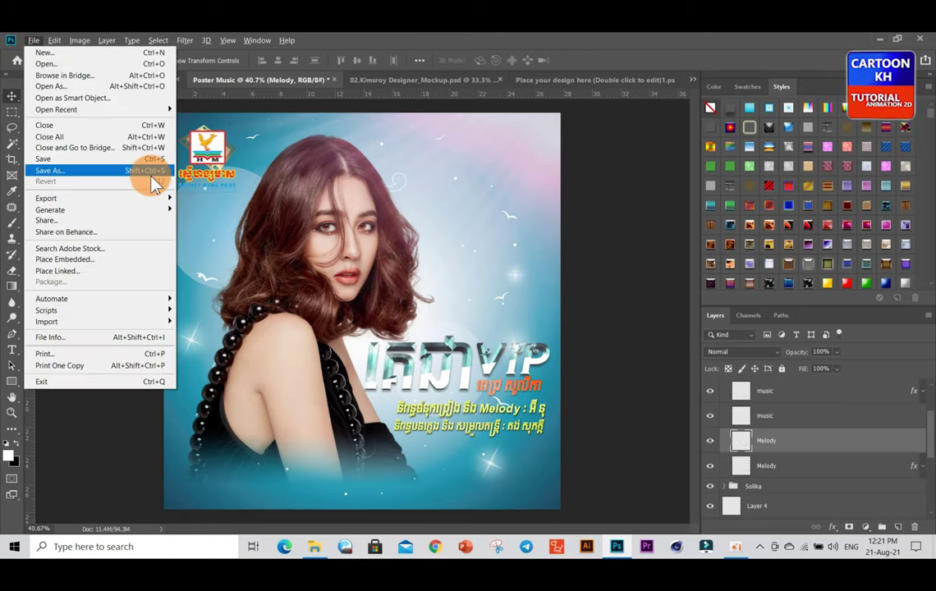
click(152, 171)
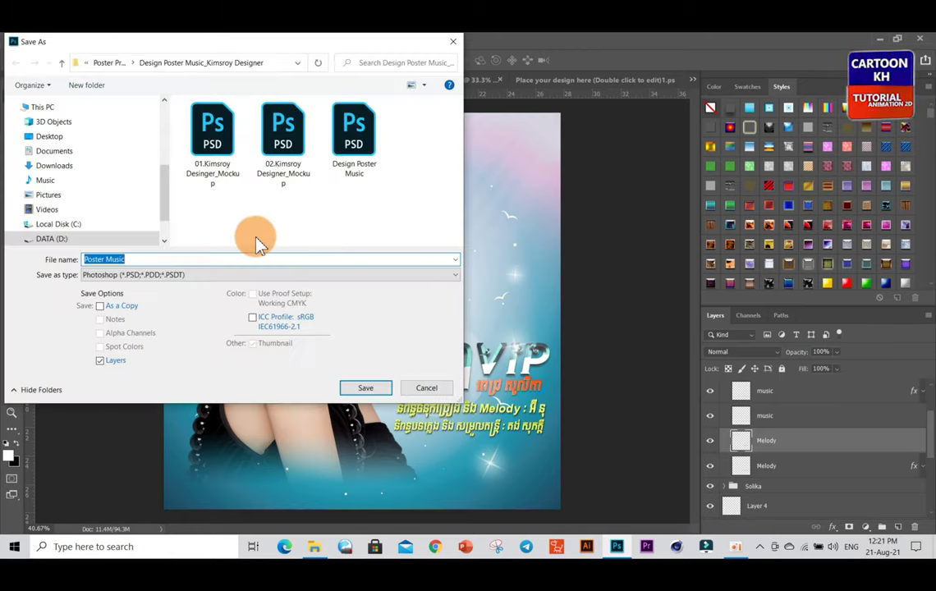
click(169, 259)
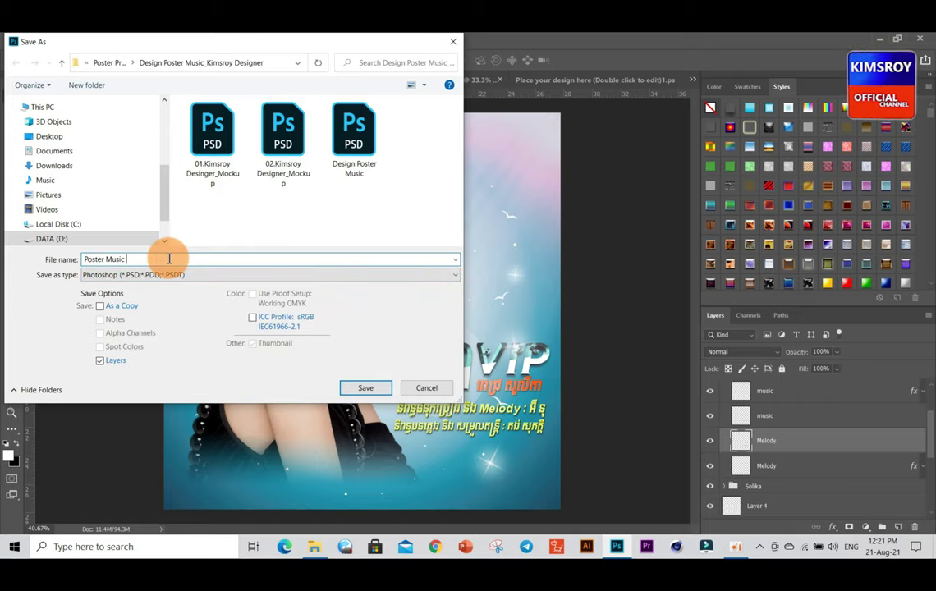
text(2)
click(363, 387)
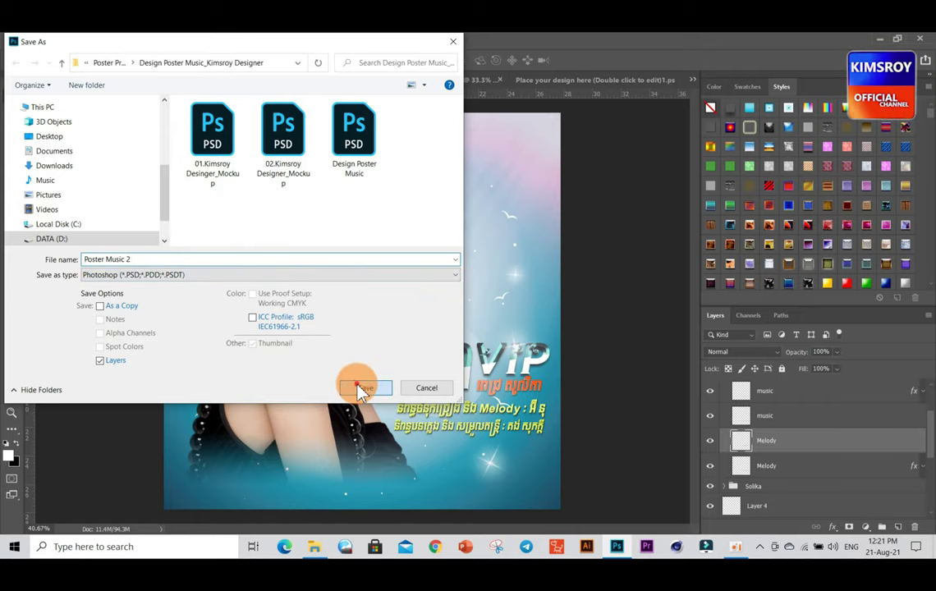
click(599, 171)
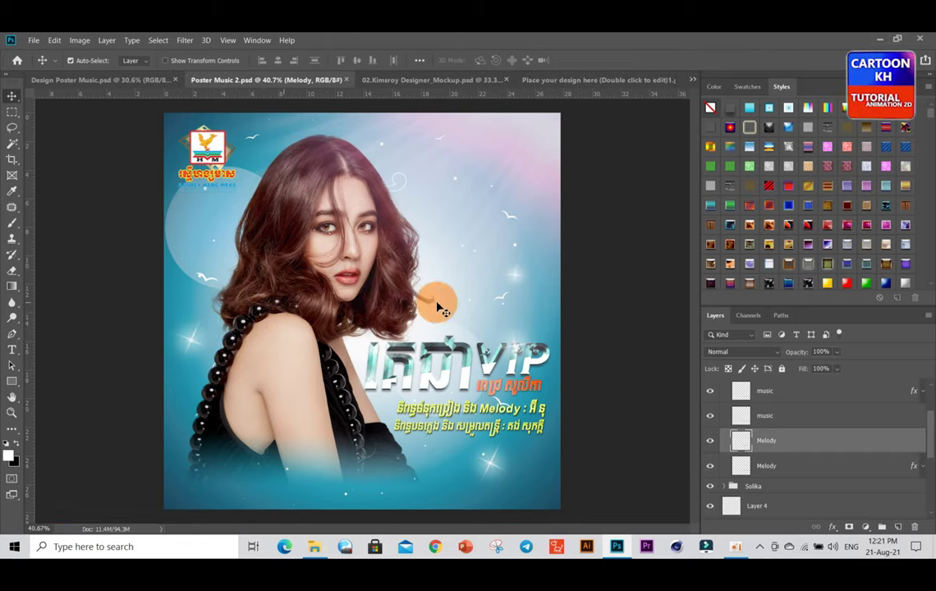
Save a JPEG copy of the poster as Poster Music 2 at quality 12 (Maximum) with the Baseline ("Standard") format.
key(shift+ctrl+s)
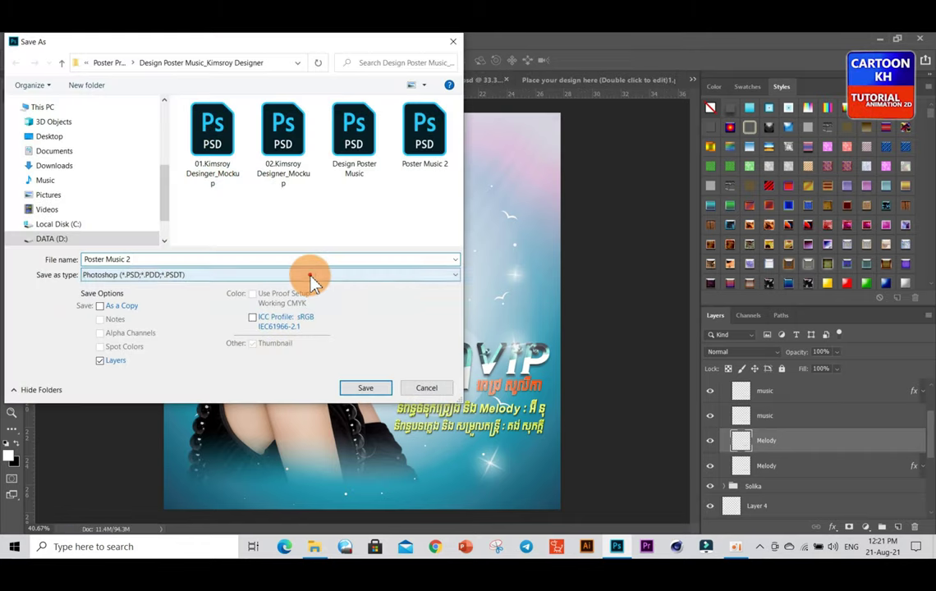
click(309, 274)
click(175, 374)
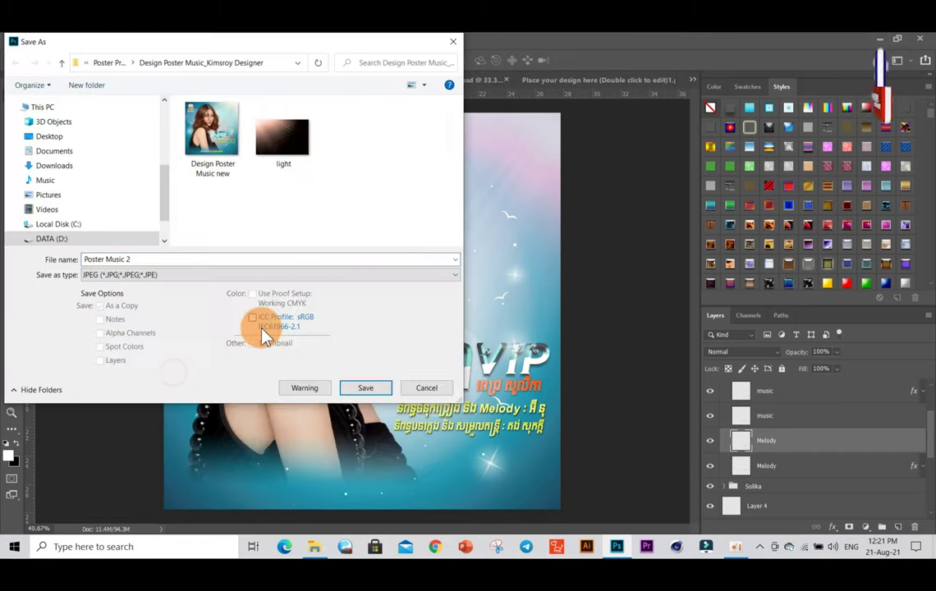
click(361, 390)
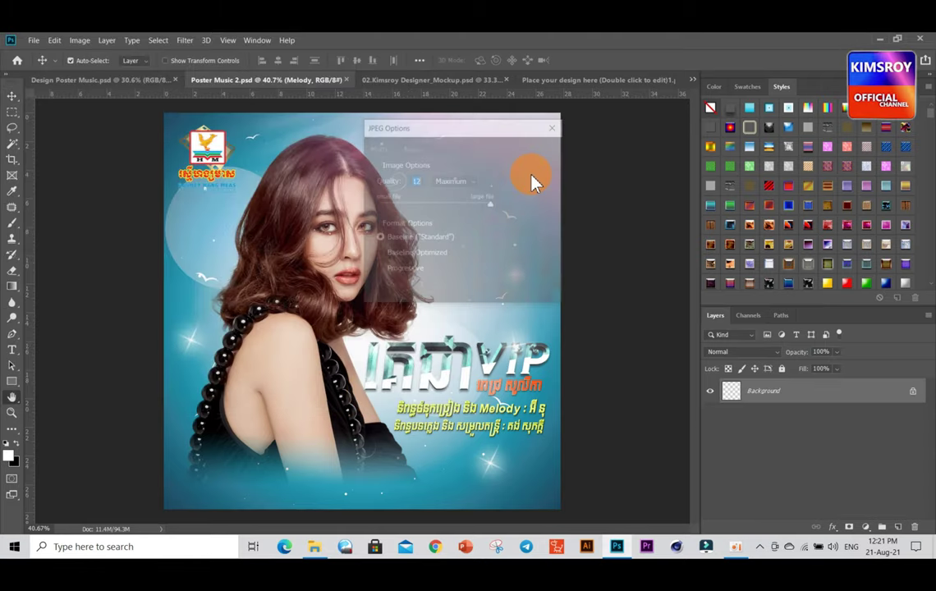
click(547, 155)
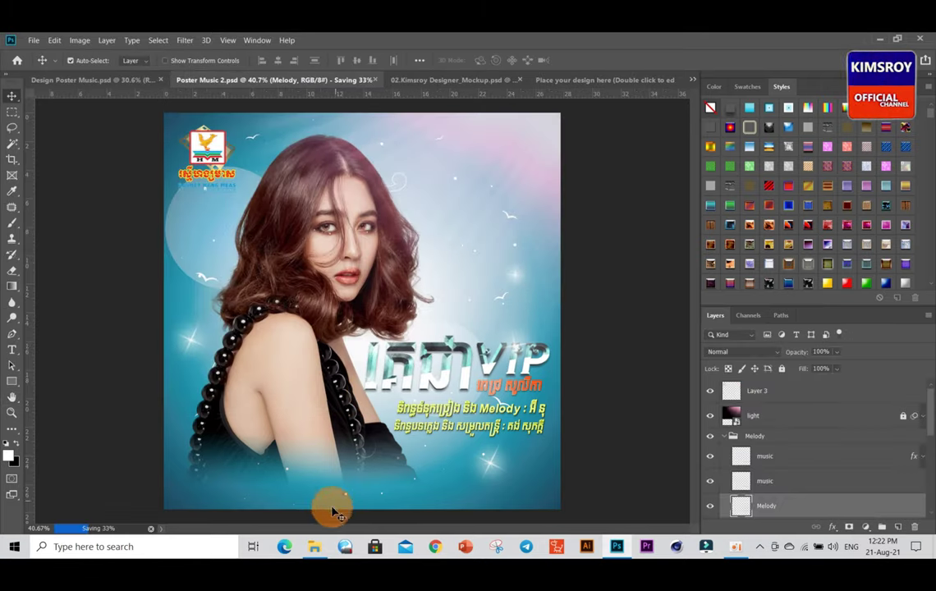
Switch to File Explorer and open the exported Poster Music 2 JPEG in Photos to review the poster.
click(313, 546)
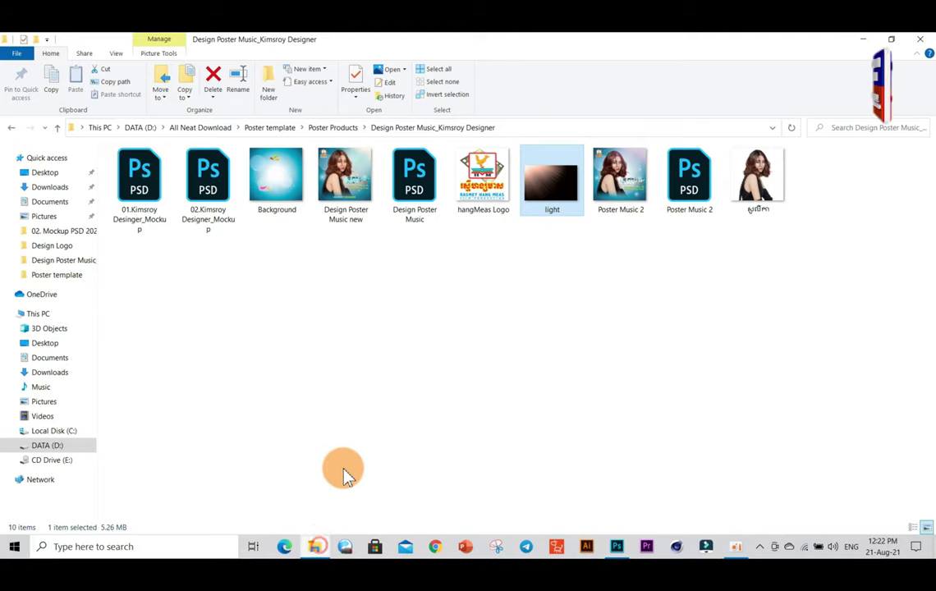
double_click(630, 184)
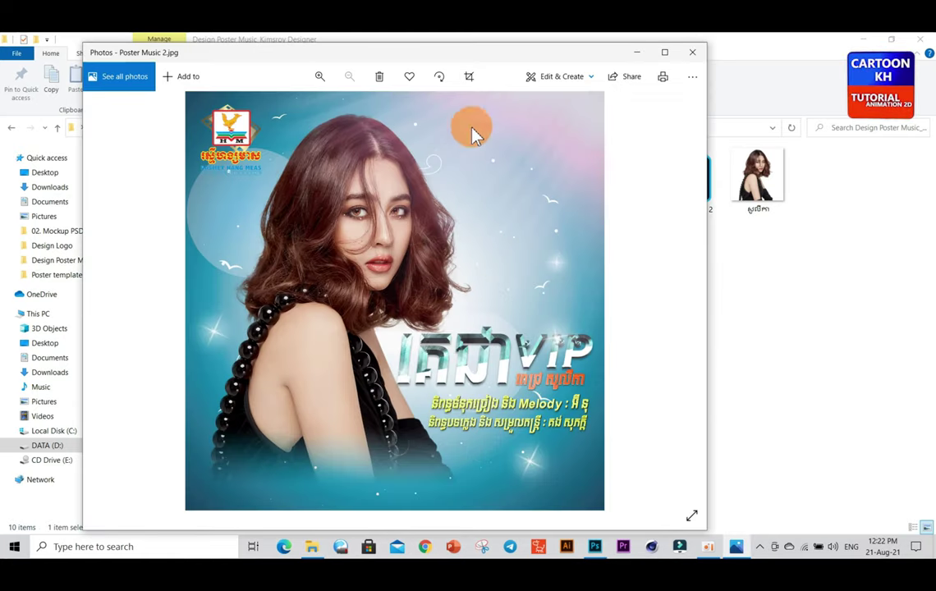
drag(464, 57, 525, 64)
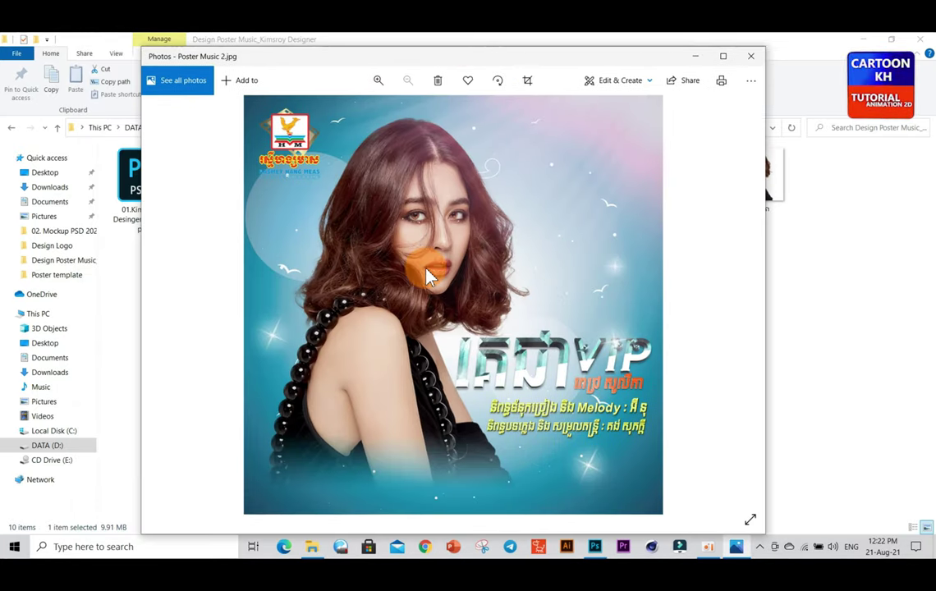